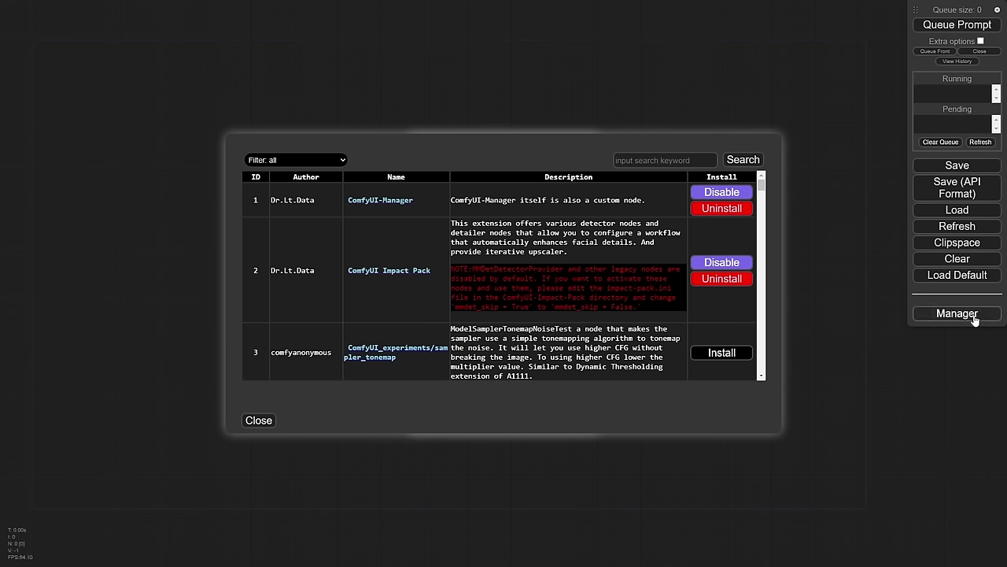
Step: Go to the ComfyUI-Impact-Pack GitHub repository and copy its HTTPS clone URL from the Code menu
{"action": "left_click", "coordinate": [399, 271]}
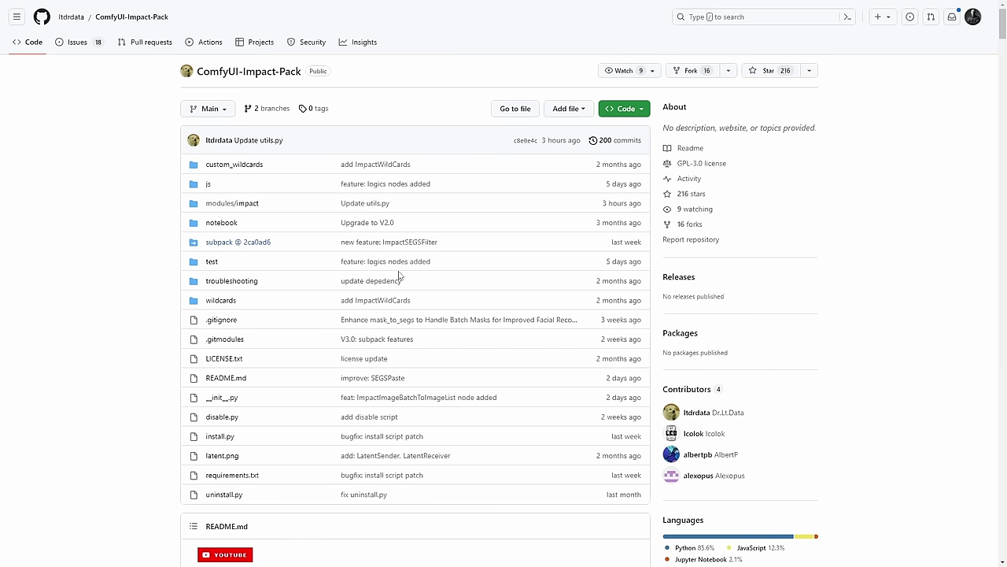
{"action": "left_click", "coordinate": [627, 110]}
{"action": "left_click", "coordinate": [631, 208]}
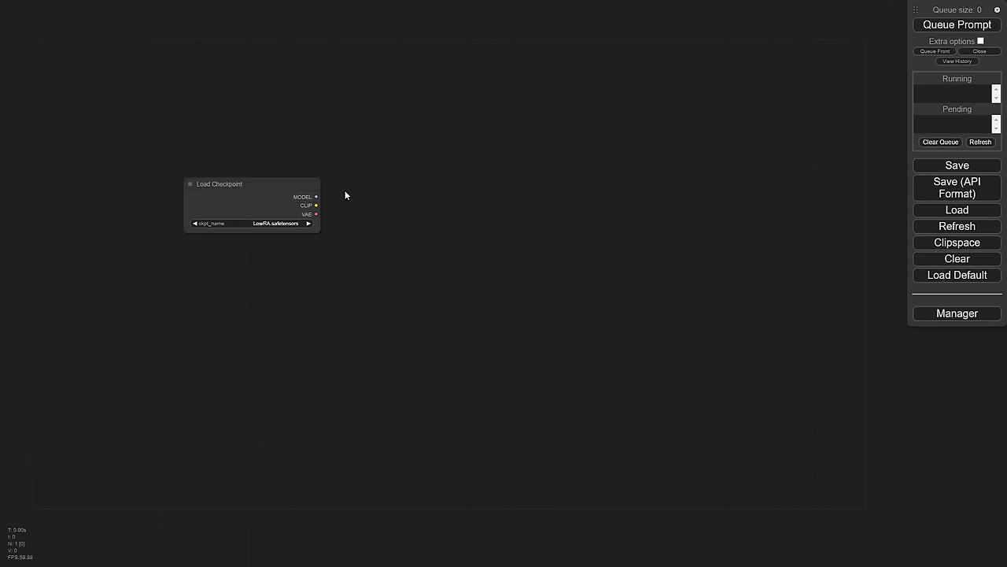
Step: Add a Load Checkpoint node at the upper left with ckpt_name soapmix28D_v10.safetensors
{"action": "left_click_drag", "start_coordinate": [255, 185], "coordinate": [123, 174]}
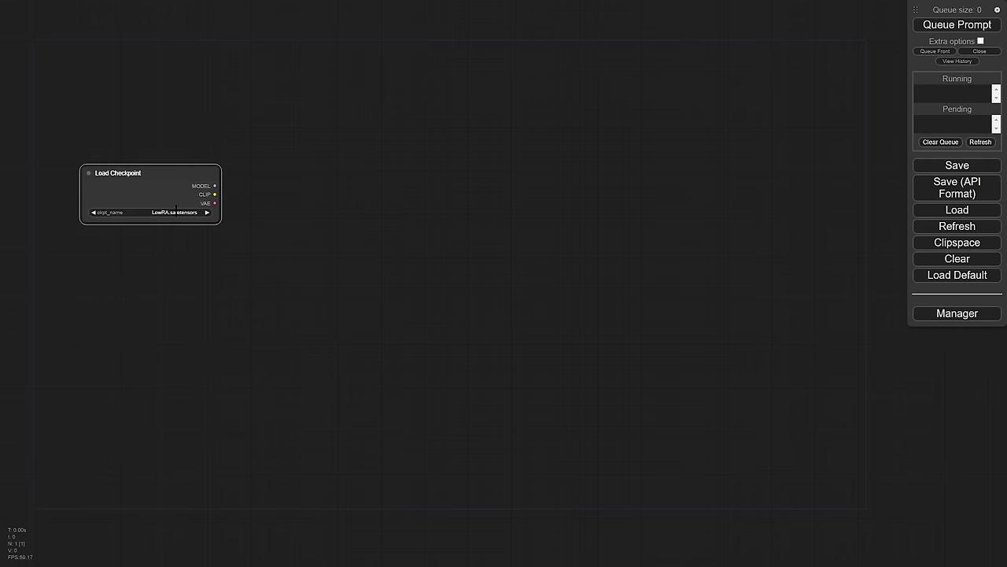
{"action": "left_click", "coordinate": [173, 212]}
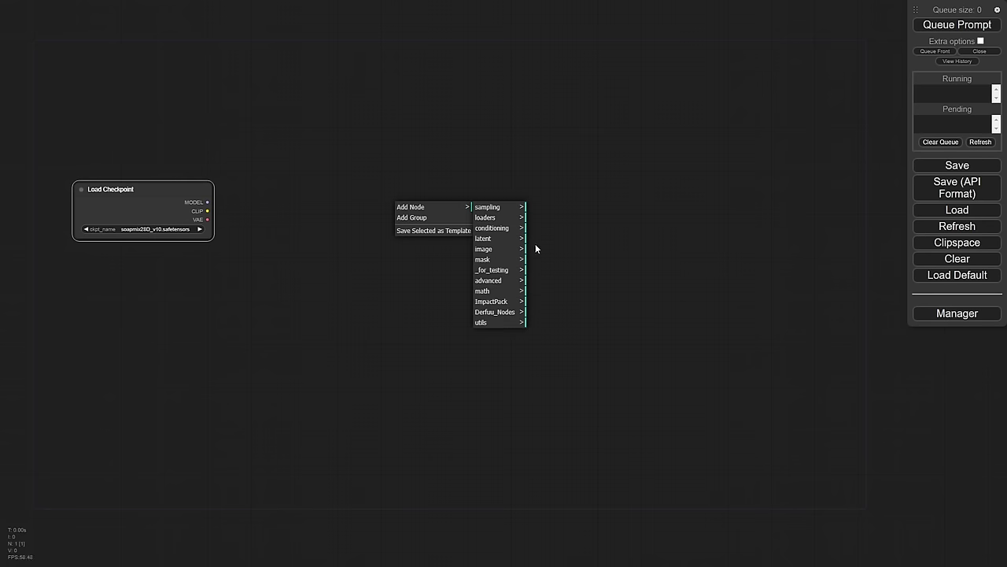
Step: Add a ImpactPack > Pipe > ToBasicPipe node beside the Load Checkpoint node
{"action": "left_click", "coordinate": [510, 302]}
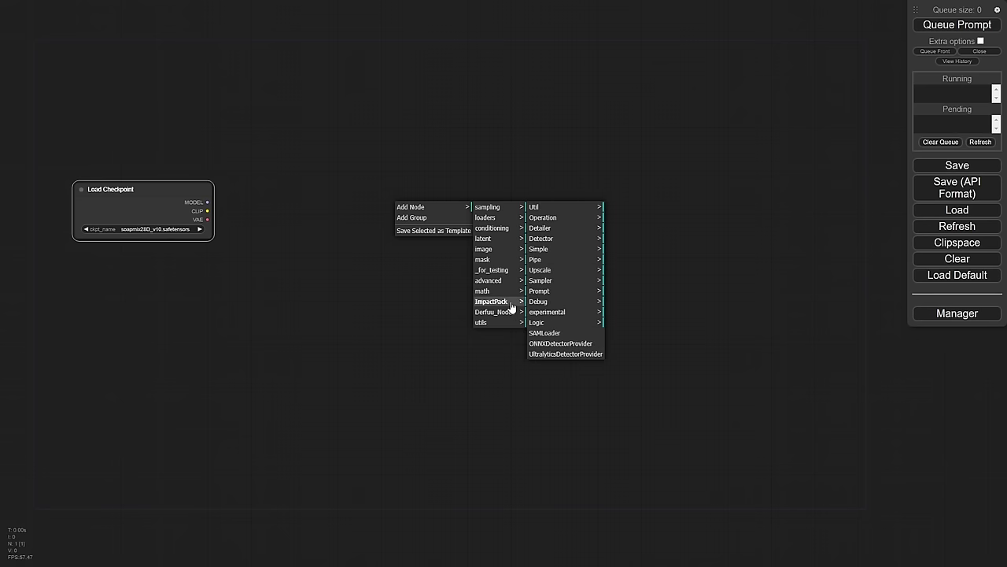
{"action": "left_click", "coordinate": [550, 262]}
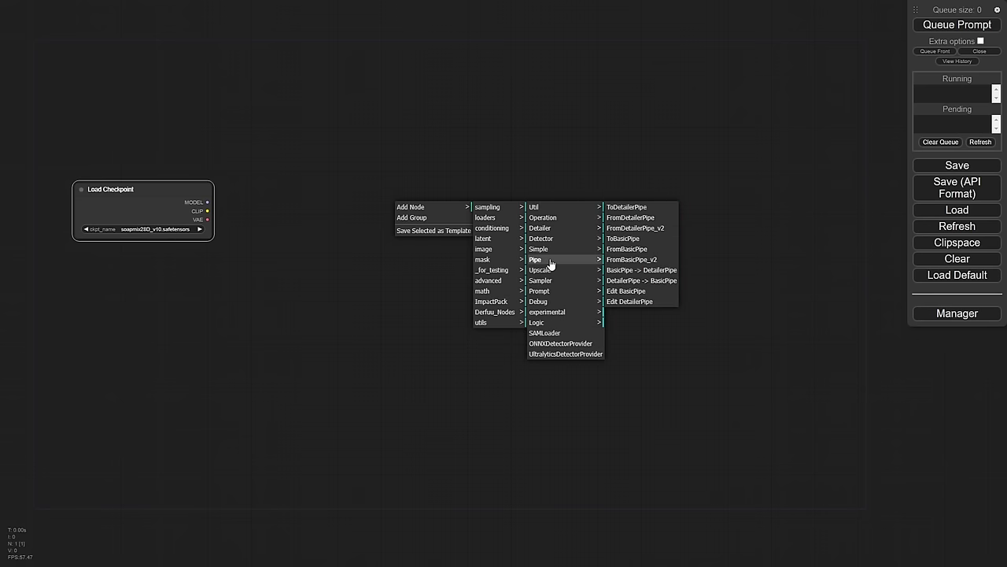
{"action": "left_click", "coordinate": [633, 242]}
{"action": "left_click_drag", "start_coordinate": [452, 203], "coordinate": [413, 189]}
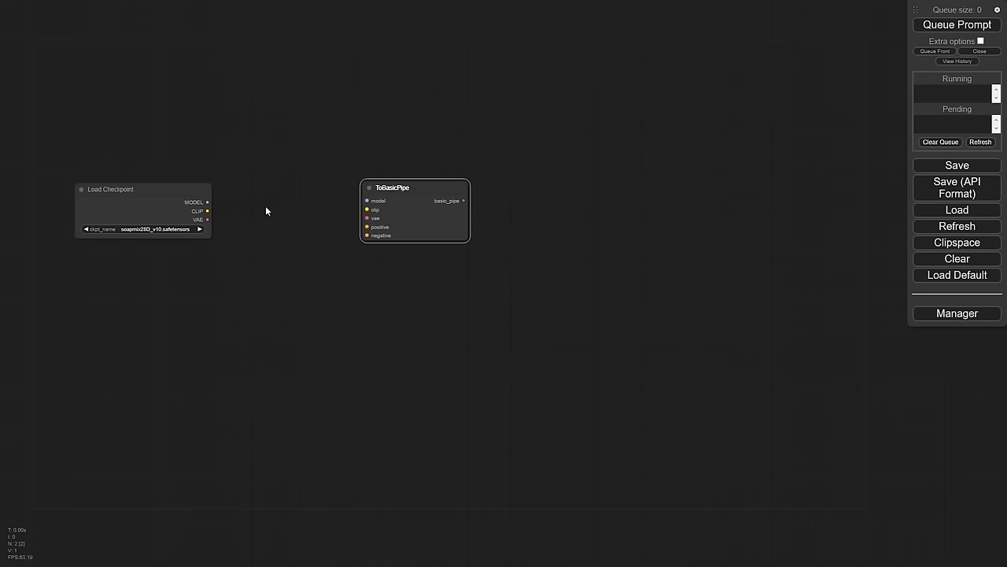
{"action": "mouse_move", "coordinate": [262, 207]}
{"action": "left_mouse_down"}
{"action": "mouse_move", "coordinate": [309, 220]}
{"action": "mouse_move", "coordinate": [413, 214]}
{"action": "left_mouse_up"}
Step: Wire the checkpoint's MODEL, CLIP and VAE into ToBasicPipe, discarding a stray basic_pipe link
{"action": "left_click_drag", "start_coordinate": [255, 223], "coordinate": [413, 222]}
{"action": "left_click_drag", "start_coordinate": [510, 213], "coordinate": [709, 211]}
{"action": "left_click", "coordinate": [374, 321]}
{"action": "left_click_drag", "start_coordinate": [331, 285], "coordinate": [334, 272]}
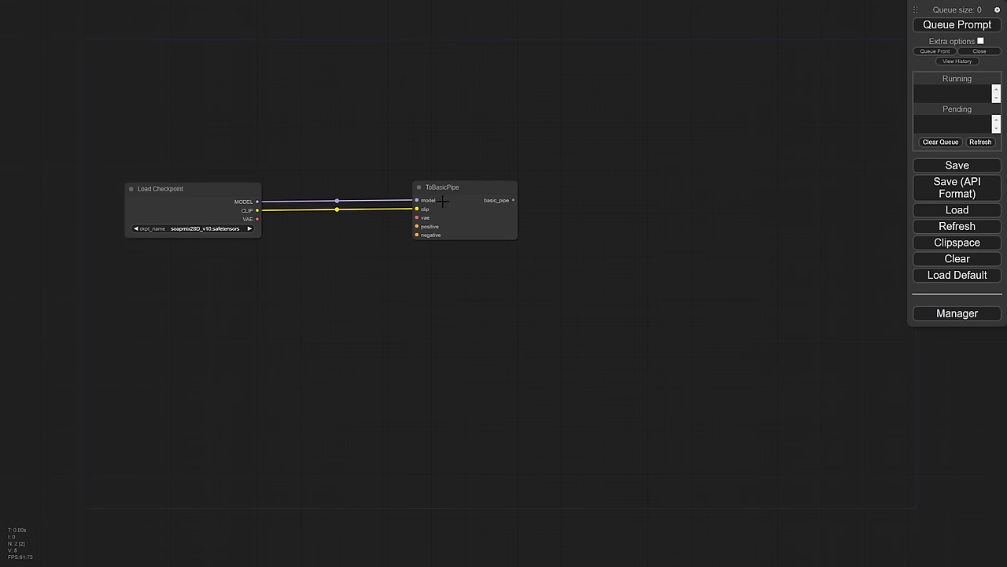
{"action": "left_click_drag", "start_coordinate": [256, 218], "coordinate": [417, 218]}
{"action": "left_click_drag", "start_coordinate": [484, 189], "coordinate": [513, 191]}
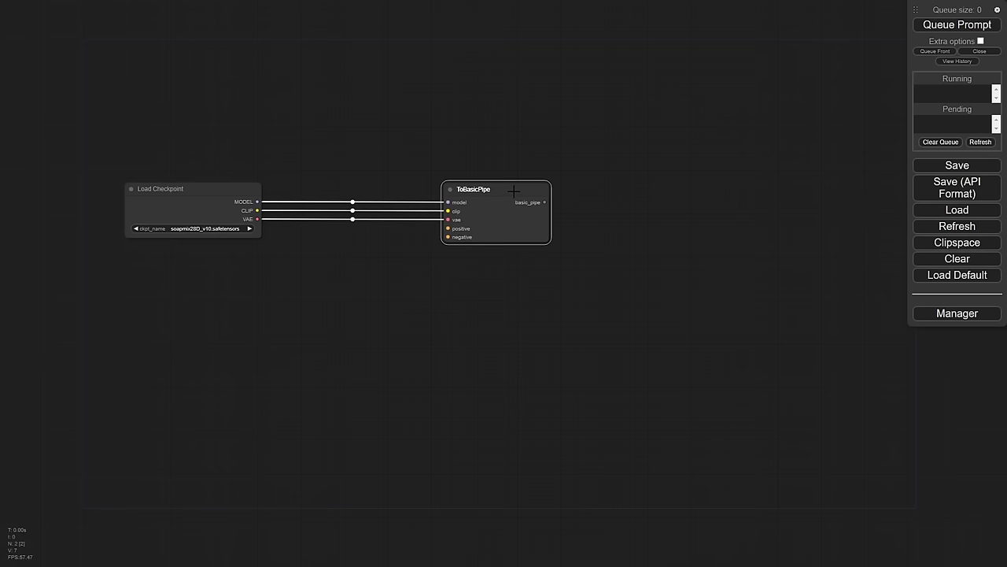
{"action": "left_click_drag", "start_coordinate": [257, 210], "coordinate": [346, 284]}
Step: Add a CLIP Text Encode node on the checkpoint's CLIP and colour it green
{"action": "left_click", "coordinate": [303, 367]}
{"action": "right_click", "coordinate": [351, 287]}
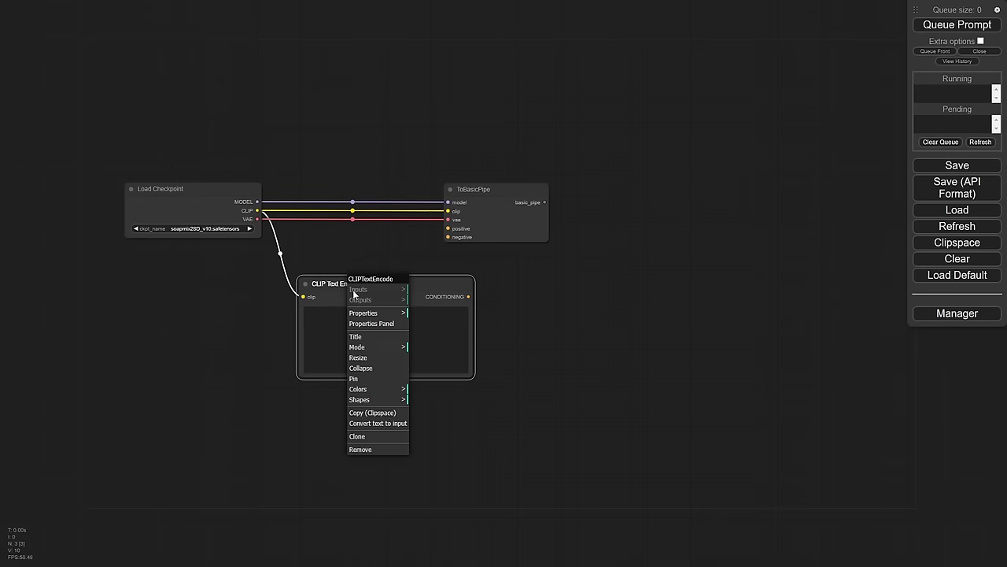
{"action": "left_click", "coordinate": [358, 389]}
{"action": "left_click", "coordinate": [443, 426]}
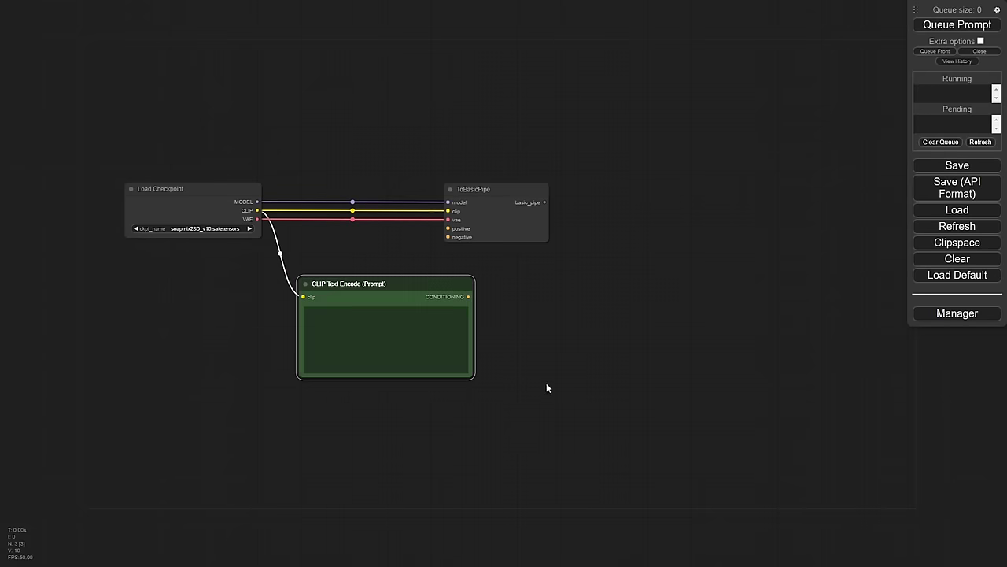
{"action": "left_click_drag", "start_coordinate": [547, 384], "coordinate": [607, 308]}
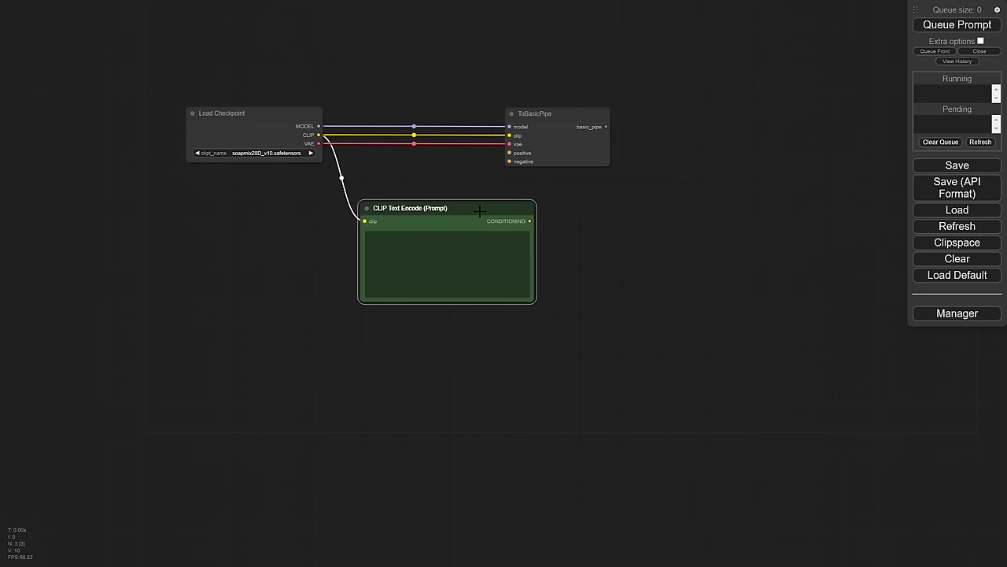
Step: Paste a linked copy of the prompt node below the original and colour it red
{"action": "key", "text": "ctrl+c"}
{"action": "key", "text": "ctrl+shift+v"}
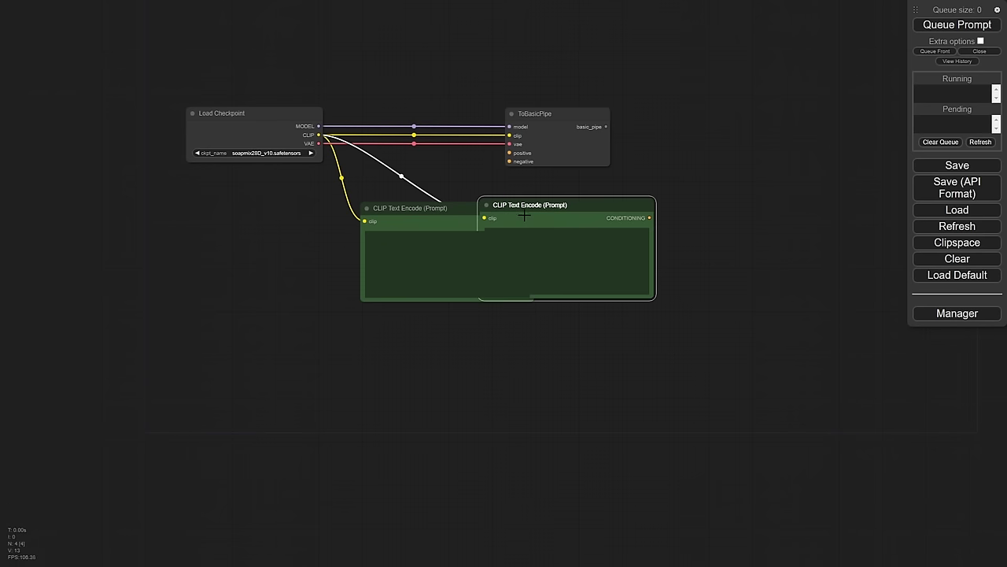
{"action": "left_click_drag", "start_coordinate": [581, 214], "coordinate": [430, 327]}
{"action": "right_click", "coordinate": [438, 320]}
{"action": "left_click", "coordinate": [460, 421]}
{"action": "left_click", "coordinate": [582, 434]}
{"action": "left_click", "coordinate": [394, 284]}
Step: Paste the shopping-woman prompt into the green node and correct 'light' and 'floral'
{"action": "key", "text": "ctrl+v"}
{"action": "scroll", "coordinate": [263, 278], "scroll_direction": "up", "scroll_amount": 9}
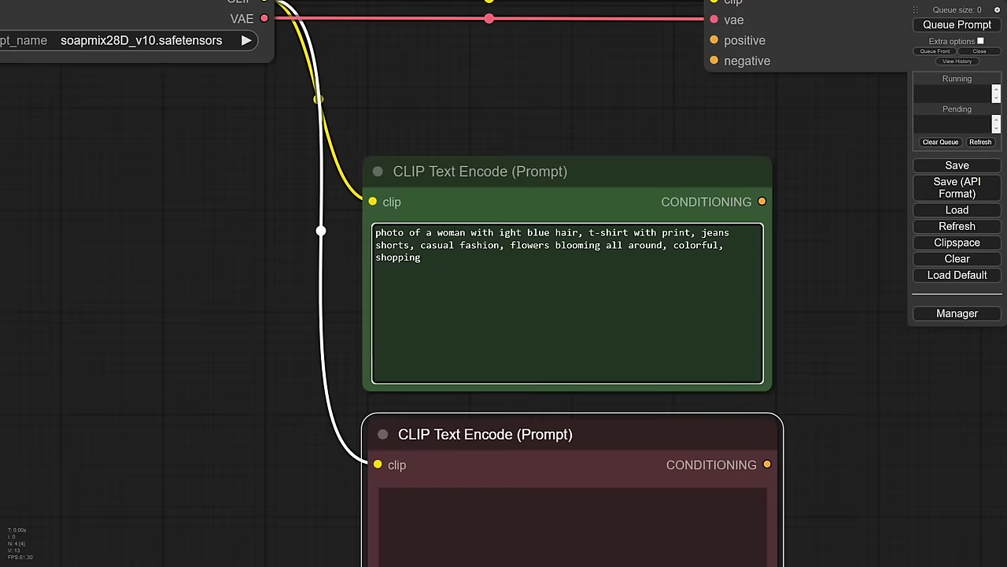
{"action": "left_click", "coordinate": [499, 233]}
{"action": "type", "text": "l"}
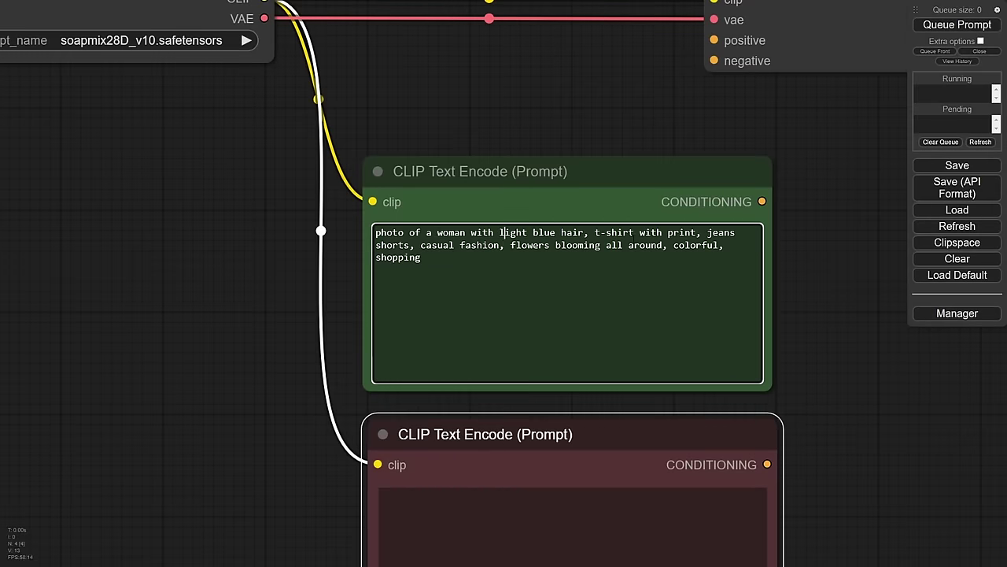
{"action": "type", "text": "pink"}
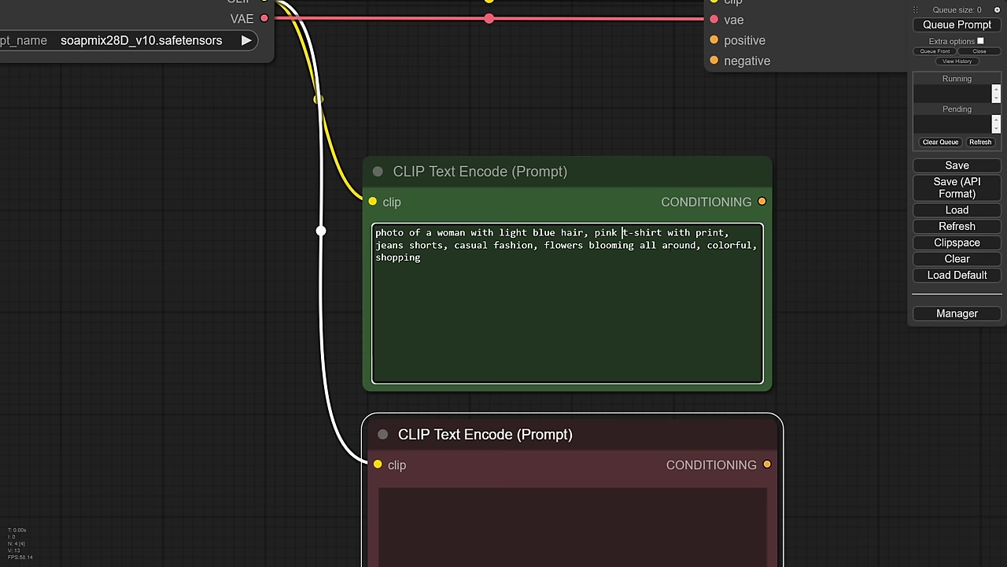
{"action": "left_click", "coordinate": [696, 233]}
{"action": "type", "text": "flowral"}
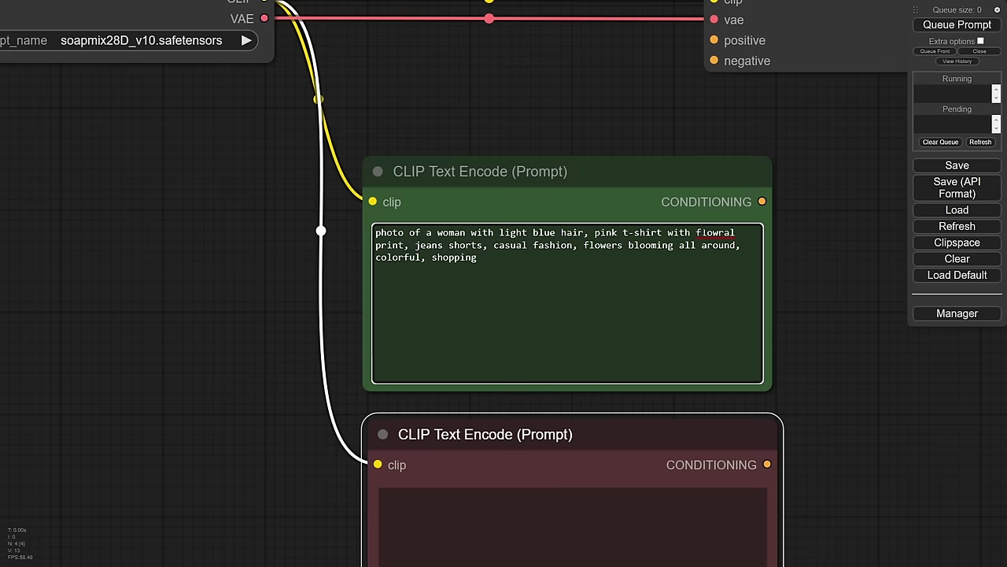
{"action": "key", "text": "BackSpace"}
{"action": "key", "text": "BackSpace"}
{"action": "key", "text": "BackSpace"}
{"action": "key", "text": "BackSpace"}
{"action": "key", "text": "BackSpace"}
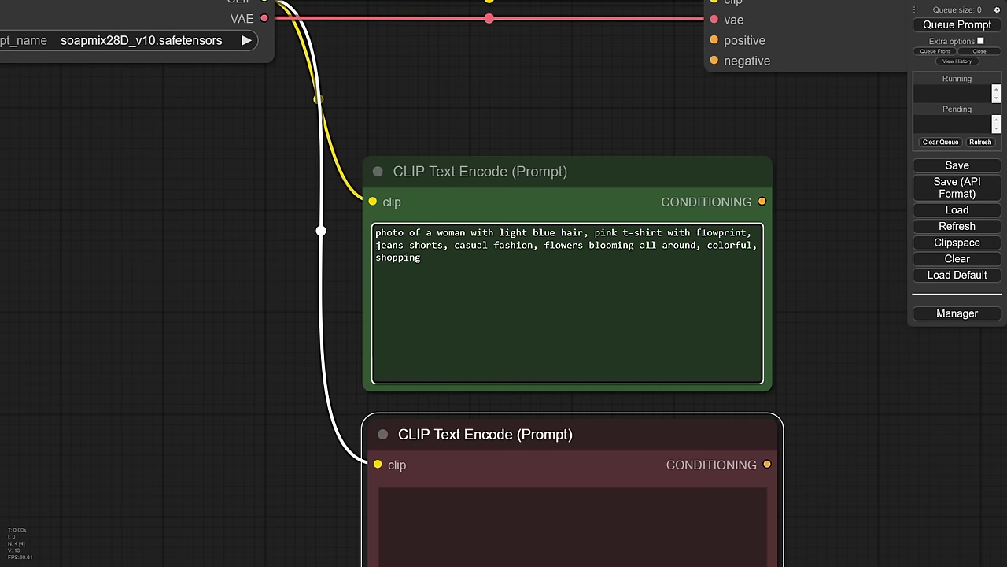
{"action": "type", "text": "ral"}
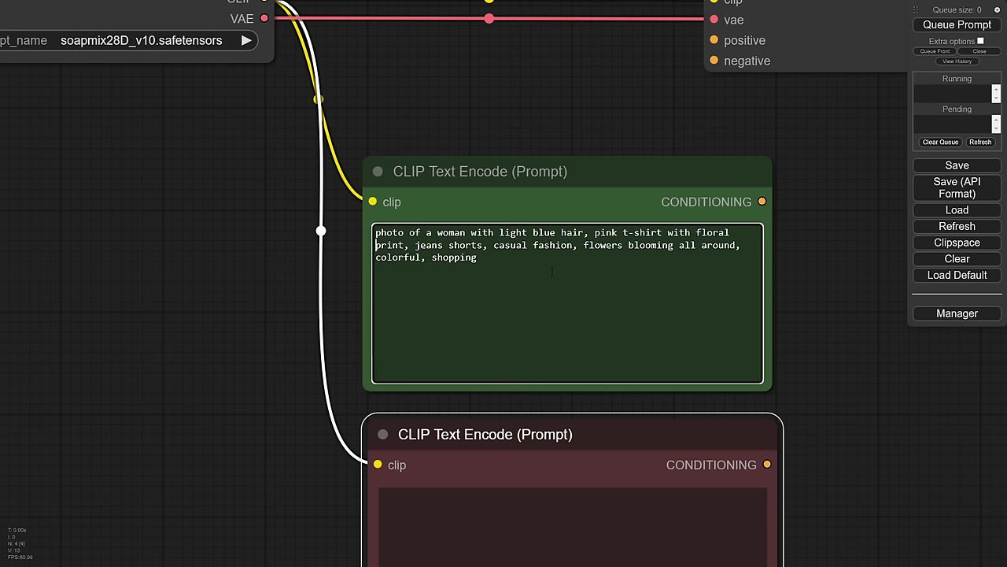
Step: Try the {pink|blue|red} t-shirt colour variants, then revert to plain pink
{"action": "left_click", "coordinate": [595, 233]}
{"action": "type", "text": "{"}
{"action": "key", "text": "Right"}
{"action": "key", "text": "Right"}
{"action": "key", "text": "Right"}
{"action": "key", "text": "Right"}
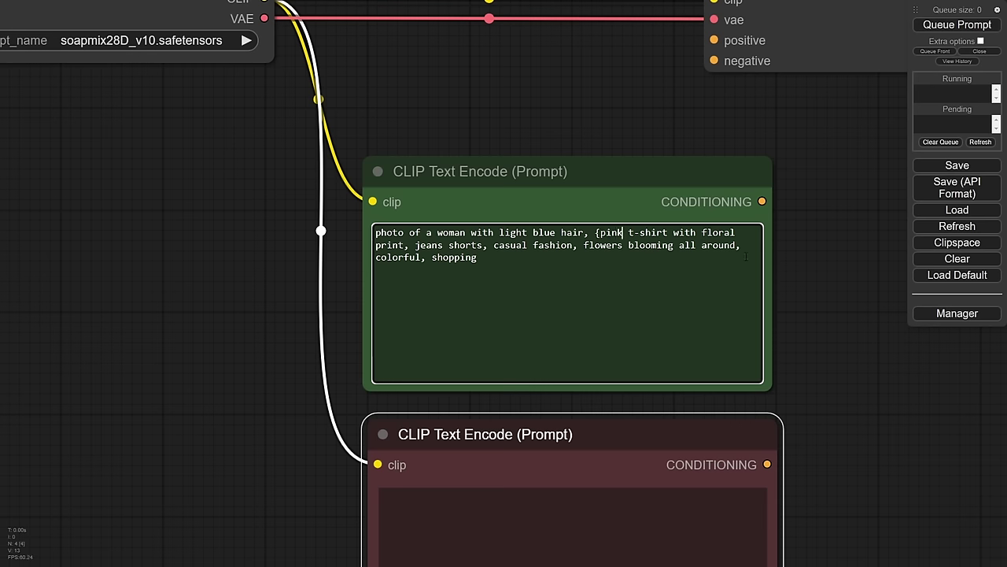
{"action": "type", "text": "|blue"}
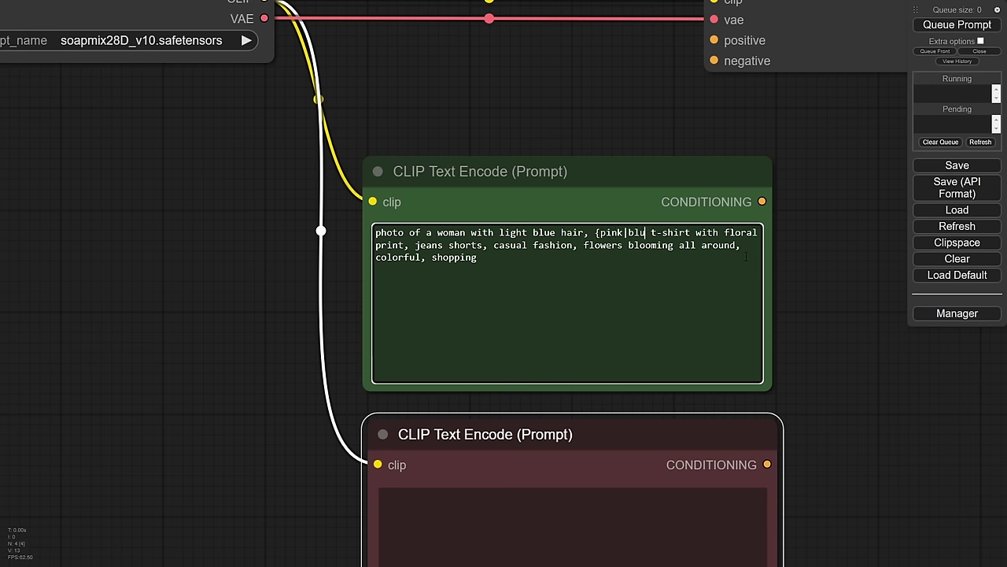
{"action": "type", "text": "|red"}
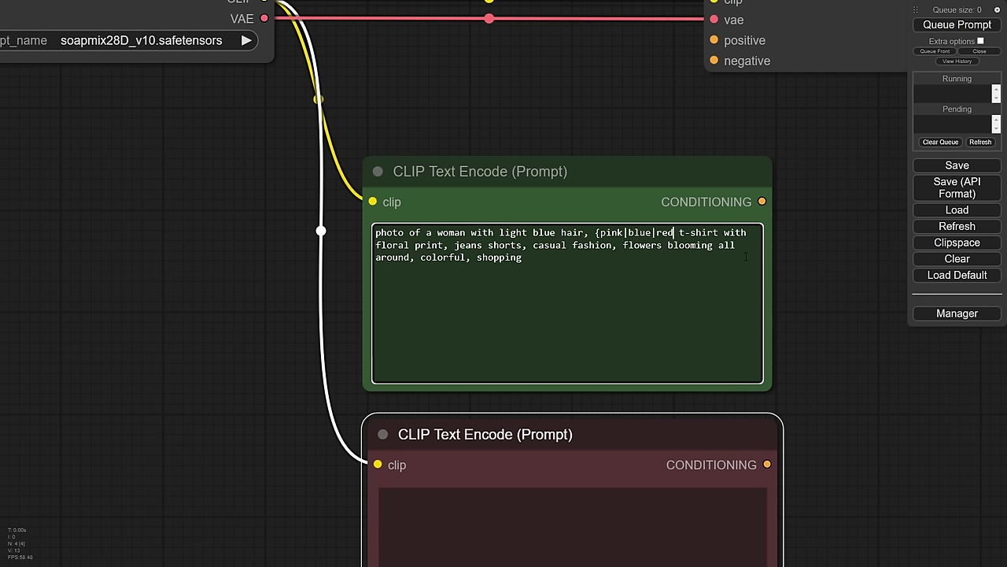
{"action": "type", "text": "}"}
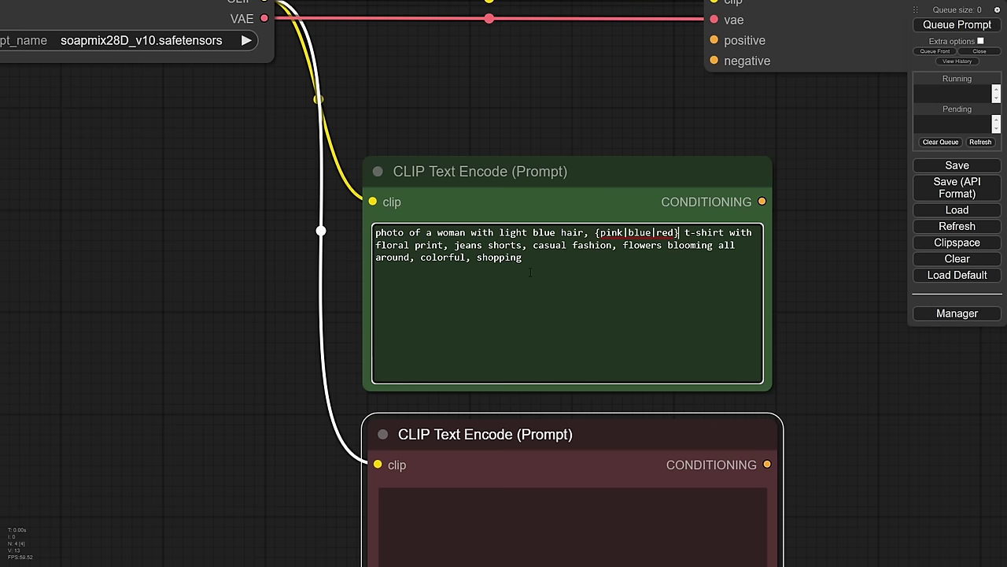
{"action": "left_click_drag", "start_coordinate": [820, 299], "coordinate": [694, 290]}
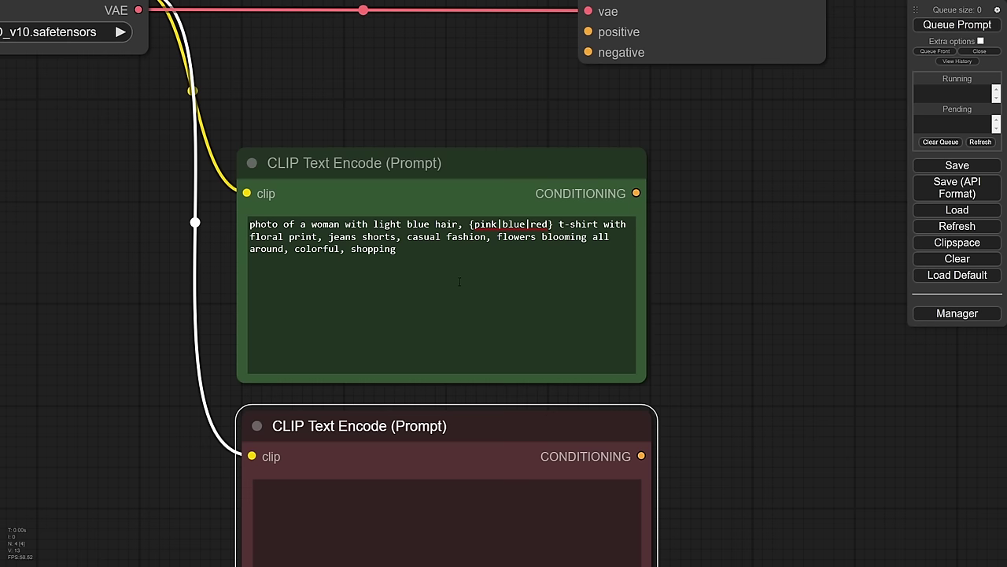
{"action": "left_click", "coordinate": [473, 224]}
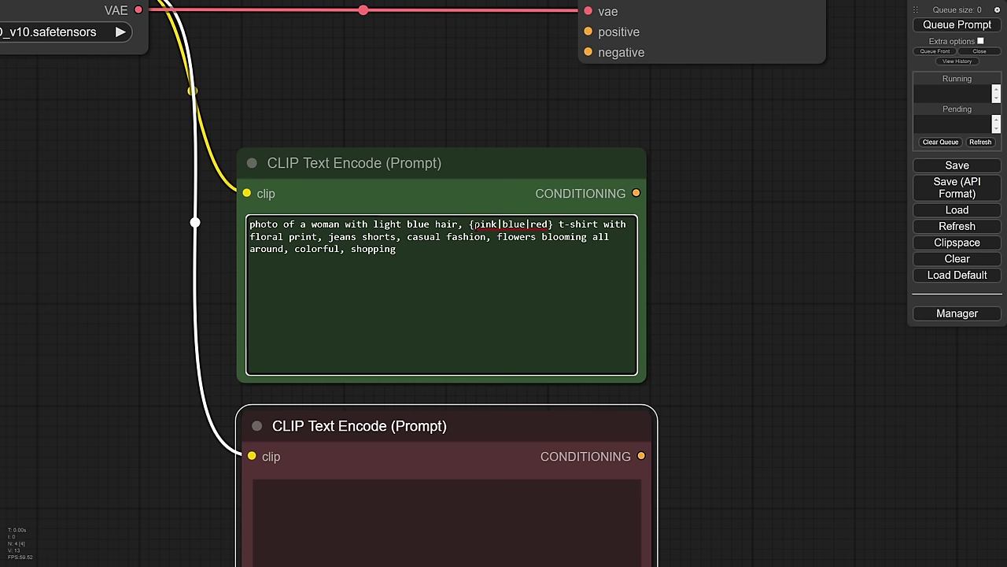
{"action": "key", "text": "BackSpace"}
{"action": "key", "text": "BackSpace"}
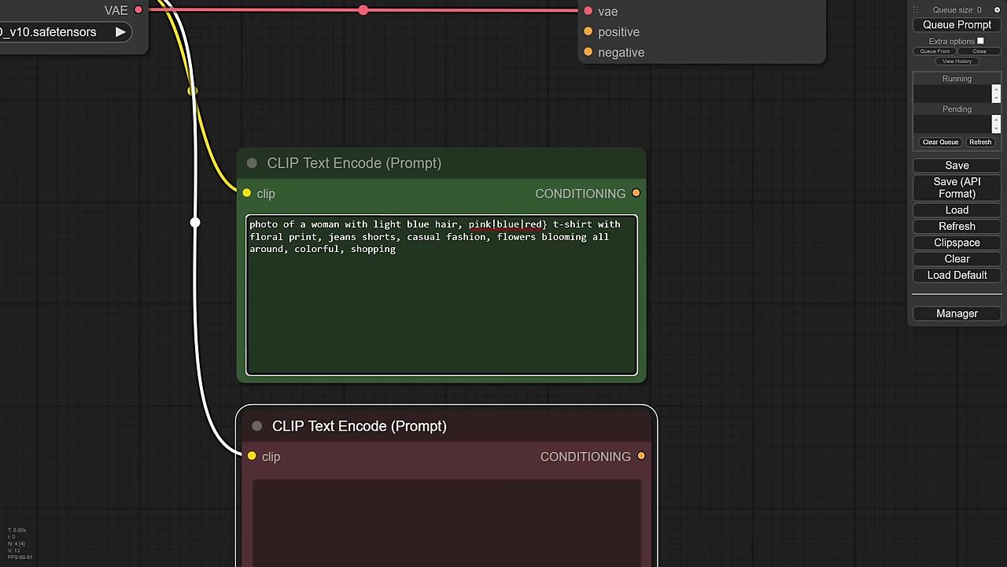
{"action": "left_click_drag", "start_coordinate": [493, 224], "coordinate": [549, 225]}
{"action": "key", "text": "BackSpace"}
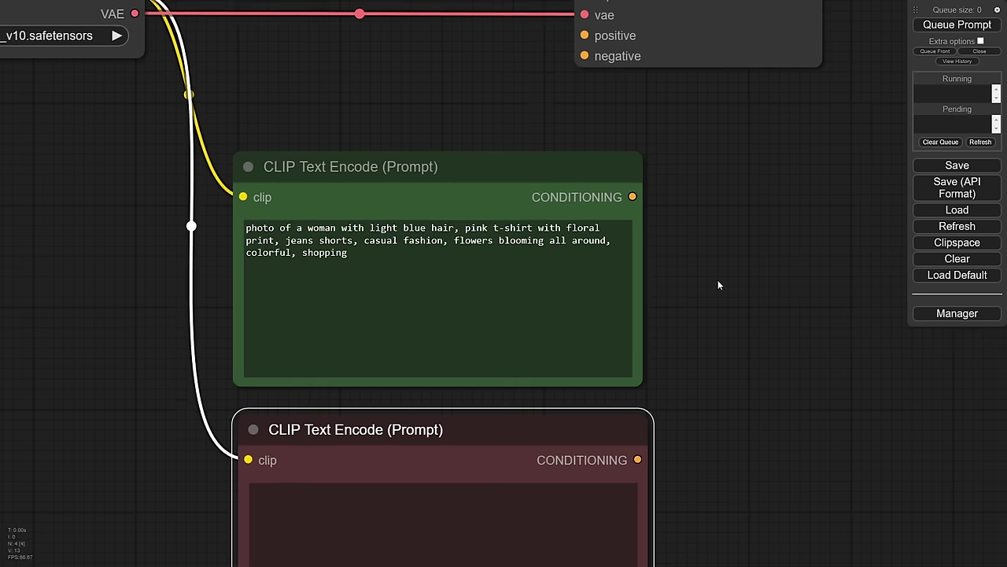
{"action": "left_click_drag", "start_coordinate": [675, 283], "coordinate": [522, 252]}
{"action": "scroll", "coordinate": [521, 252], "scroll_direction": "down", "scroll_amount": 5}
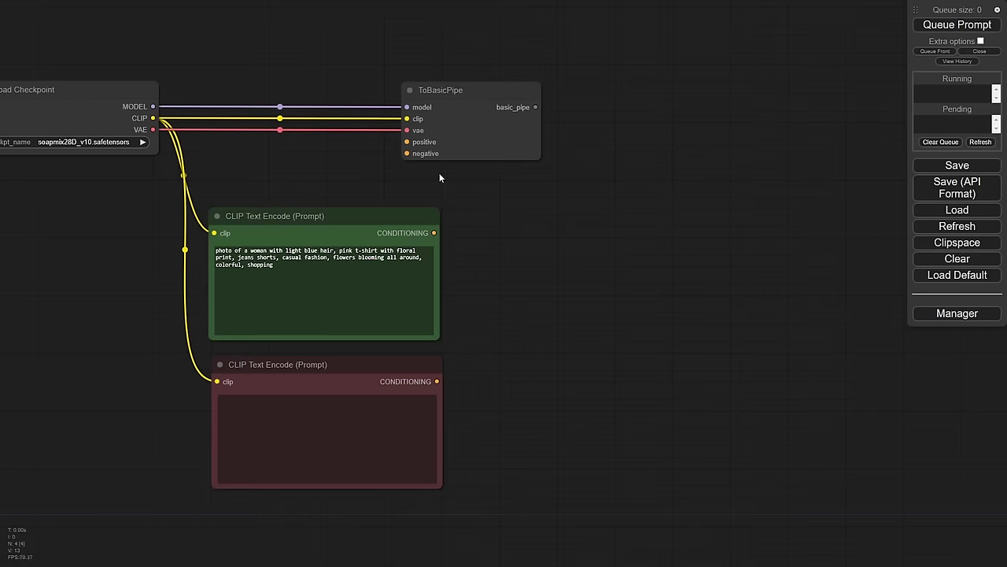
{"action": "left_click_drag", "start_coordinate": [472, 101], "coordinate": [569, 99]}
{"action": "left_click_drag", "start_coordinate": [434, 233], "coordinate": [505, 142]}
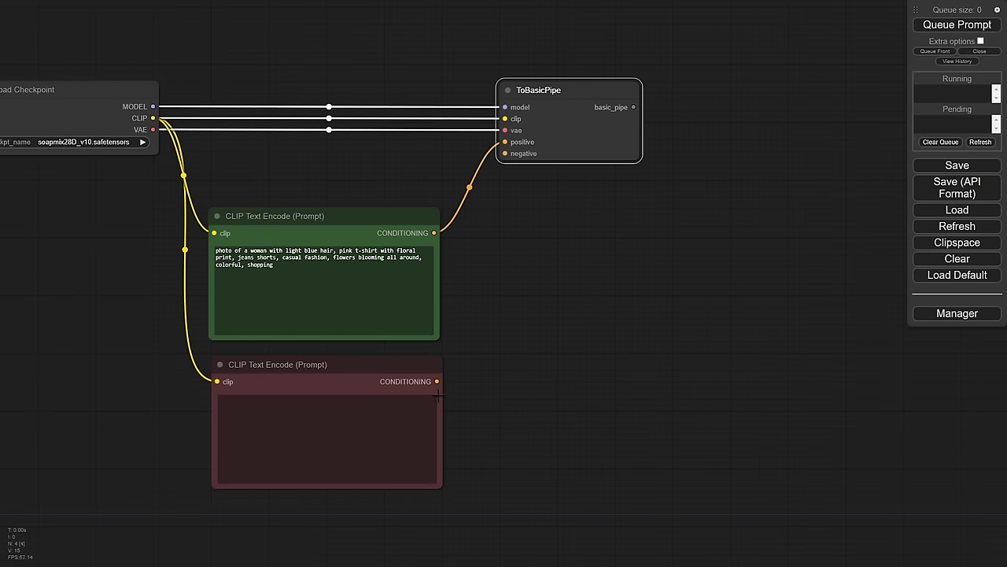
{"action": "left_click_drag", "start_coordinate": [437, 381], "coordinate": [505, 153]}
{"action": "left_click", "coordinate": [334, 417]}
{"action": "type", "text": "cartoon"}
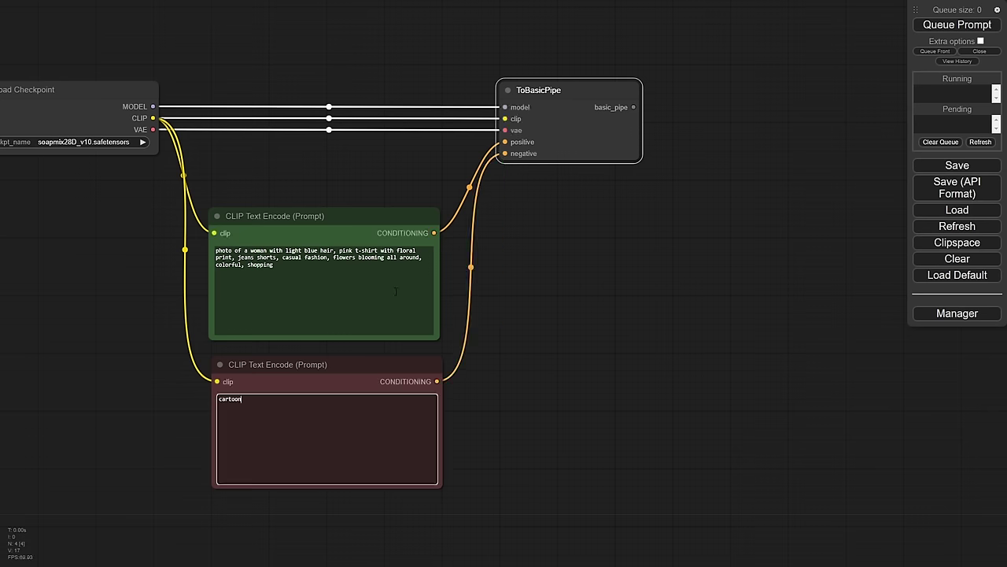
{"action": "scroll", "coordinate": [135, 333], "scroll_direction": "up", "scroll_amount": 2}
{"action": "left_click", "coordinate": [316, 252]}
{"action": "type", "text": "at Walmart"}
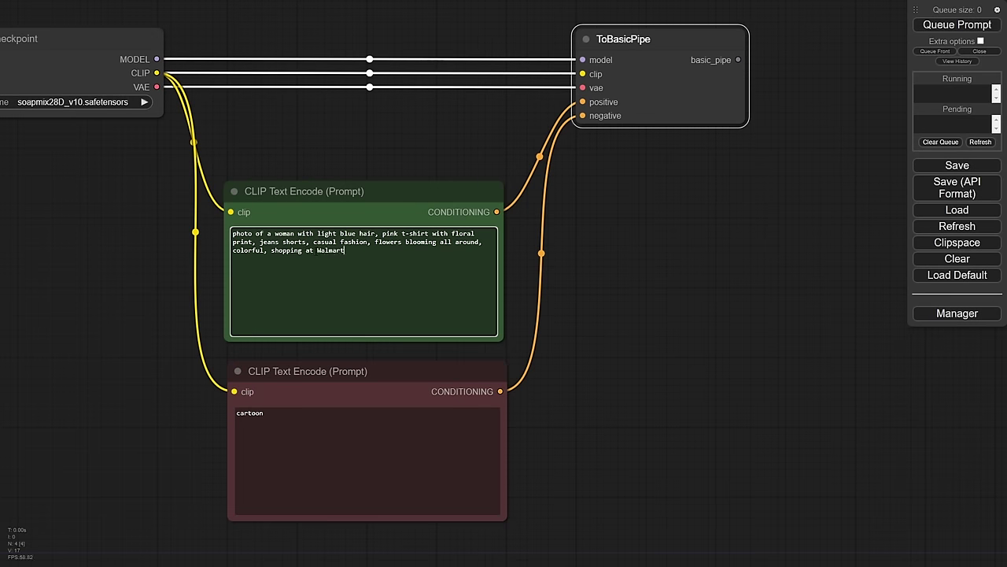
{"action": "left_click", "coordinate": [685, 234]}
{"action": "scroll", "coordinate": [660, 246], "scroll_direction": "down", "scroll_amount": 3}
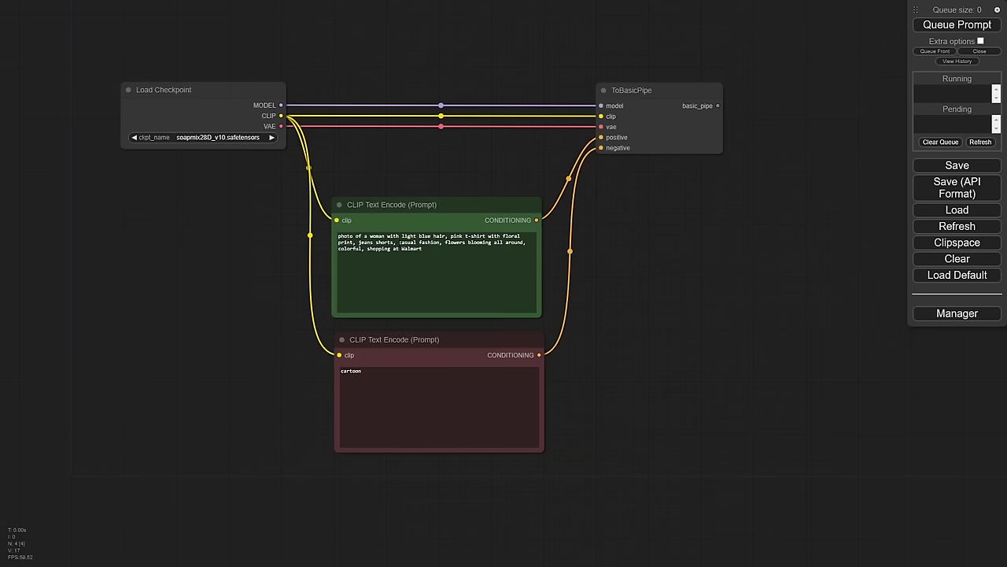
{"action": "left_click_drag", "start_coordinate": [702, 263], "coordinate": [495, 271]}
{"action": "scroll", "coordinate": [495, 271], "scroll_direction": "down", "scroll_amount": 1}
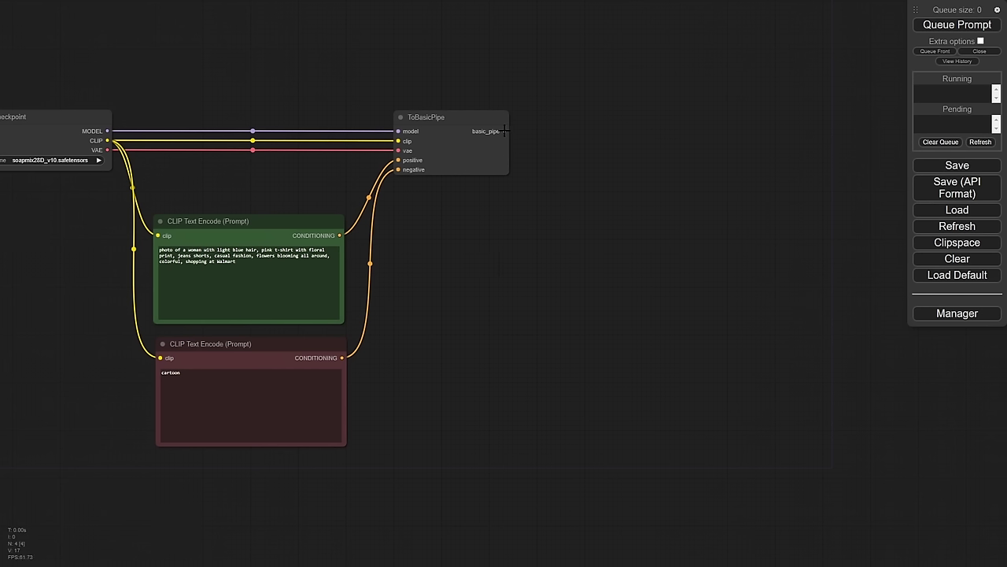
{"action": "left_click_drag", "start_coordinate": [505, 130], "coordinate": [582, 143]}
{"action": "left_click_drag", "start_coordinate": [582, 144], "coordinate": [554, 177]}
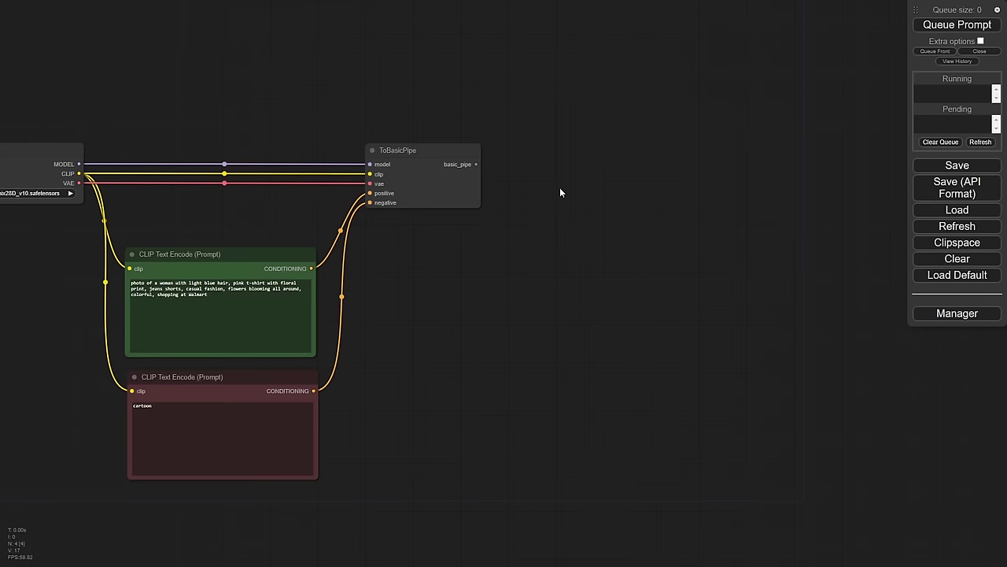
Step: Add ImpactKSamplerBasicPipe via 'ksampler' search, wire ToBasicPipe's basic_pipe into it, and place it below
{"action": "double_click", "coordinate": [525, 191]}
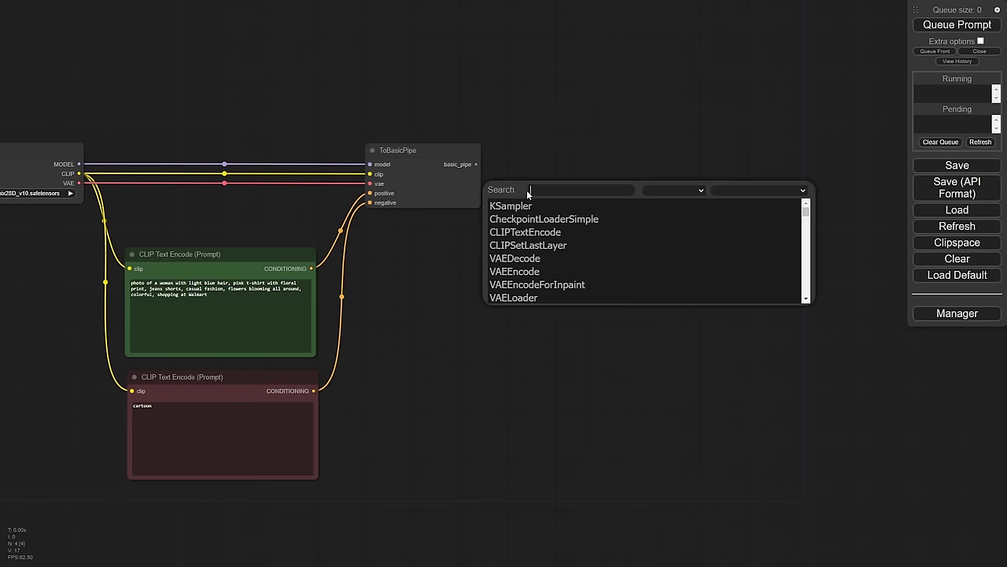
{"action": "type", "text": "ksampler"}
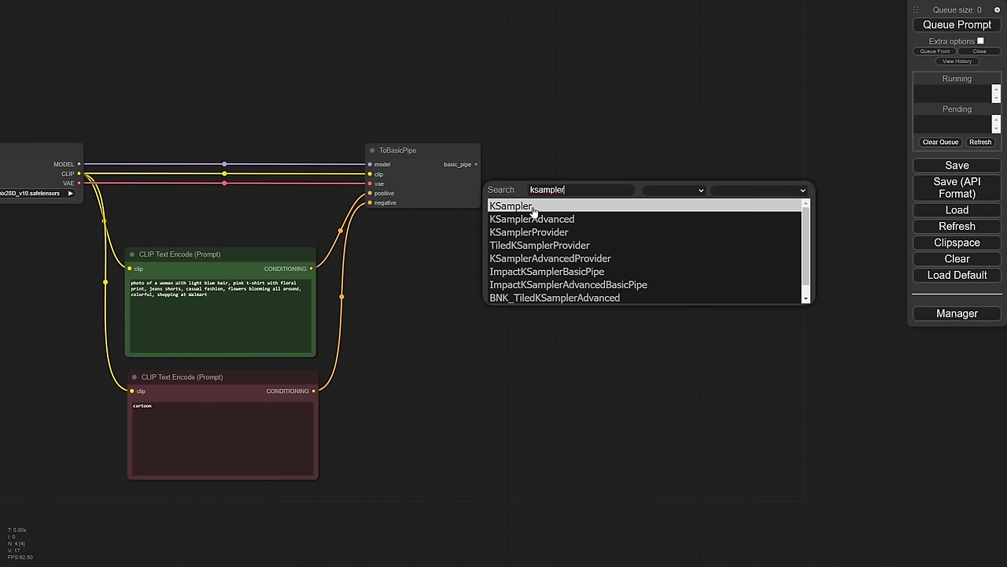
{"action": "left_click", "coordinate": [567, 276]}
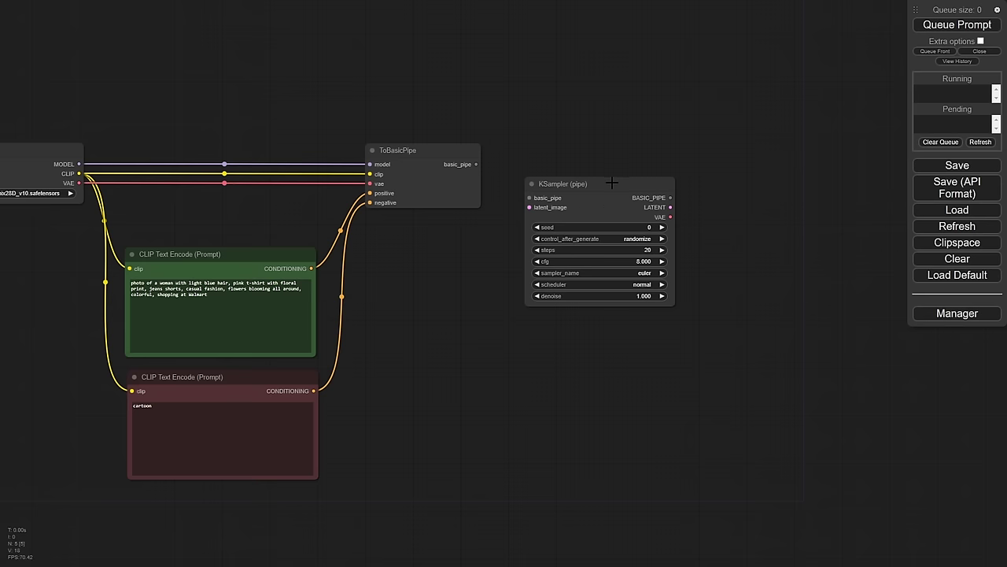
{"action": "left_click_drag", "start_coordinate": [612, 178], "coordinate": [622, 148]}
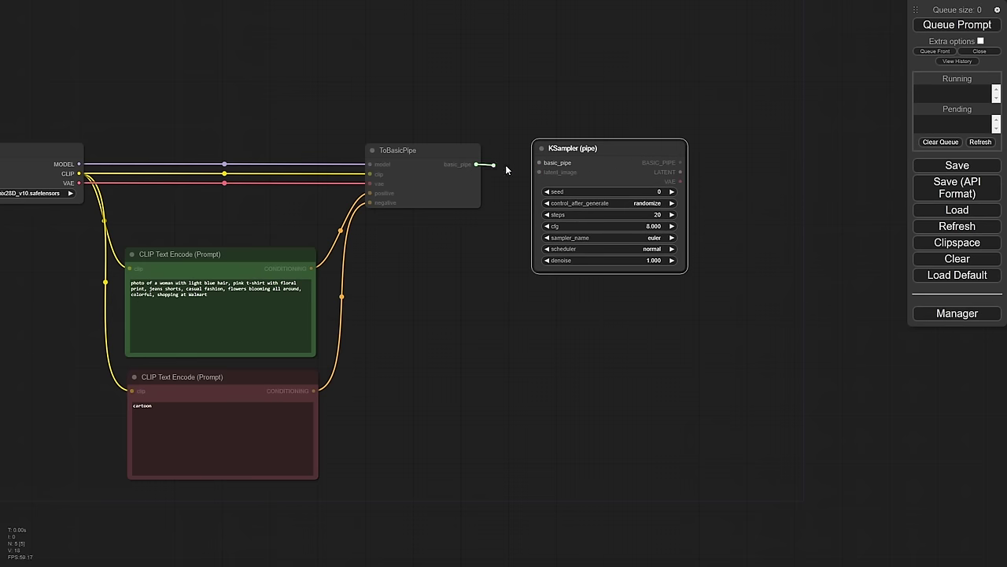
{"action": "left_click_drag", "start_coordinate": [476, 164], "coordinate": [539, 162]}
{"action": "left_click_drag", "start_coordinate": [621, 160], "coordinate": [835, 160]}
{"action": "left_click_drag", "start_coordinate": [643, 290], "coordinate": [628, 141]}
{"action": "left_click_drag", "start_coordinate": [723, 53], "coordinate": [524, 391]}
{"action": "left_click_drag", "start_coordinate": [540, 322], "coordinate": [596, 255]}
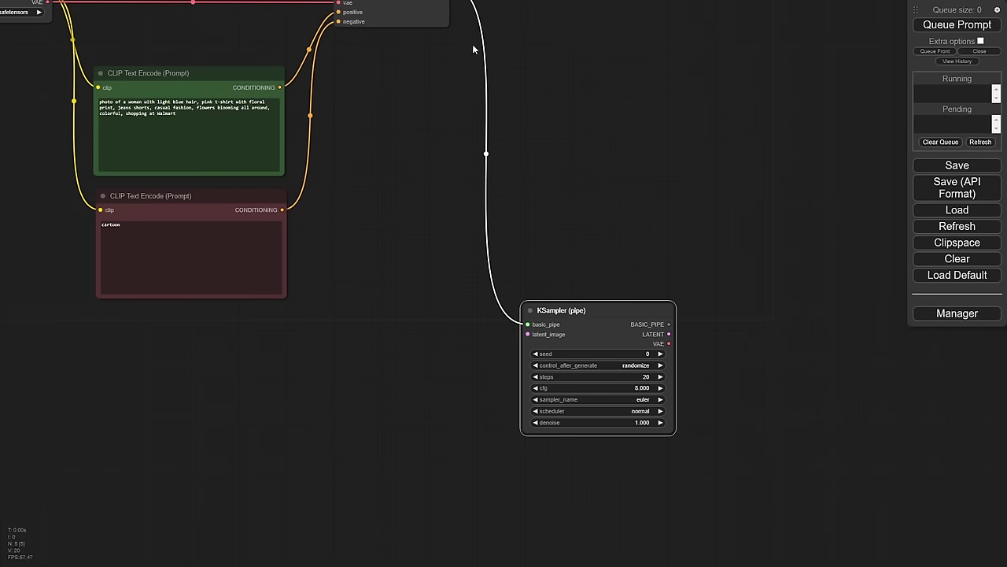
{"action": "left_click_drag", "start_coordinate": [420, 277], "coordinate": [427, 317]}
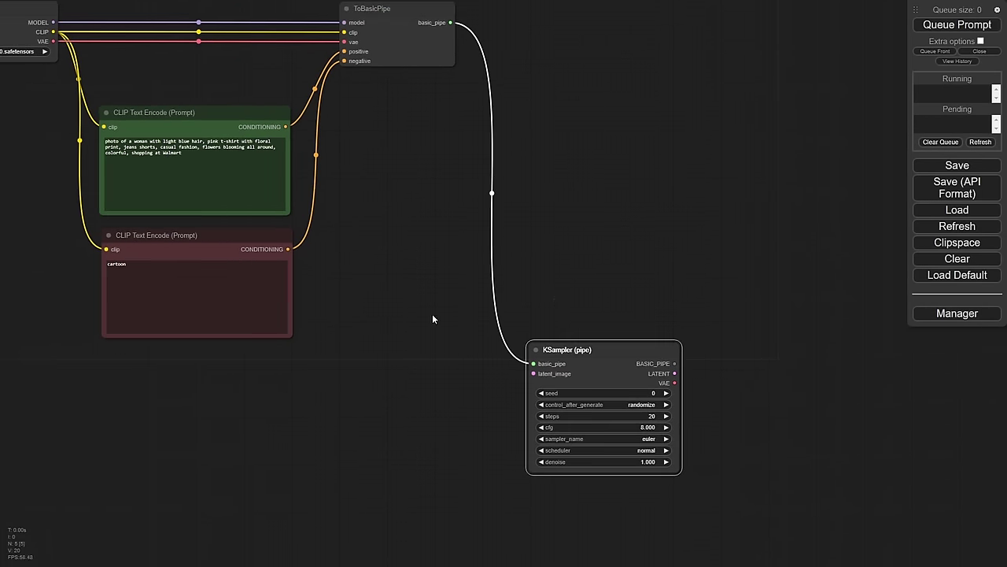
Step: Add an Empty Latent Image linked to the sampler's latent_image and place it left of the sampler
{"action": "left_click_drag", "start_coordinate": [557, 294], "coordinate": [538, 253]}
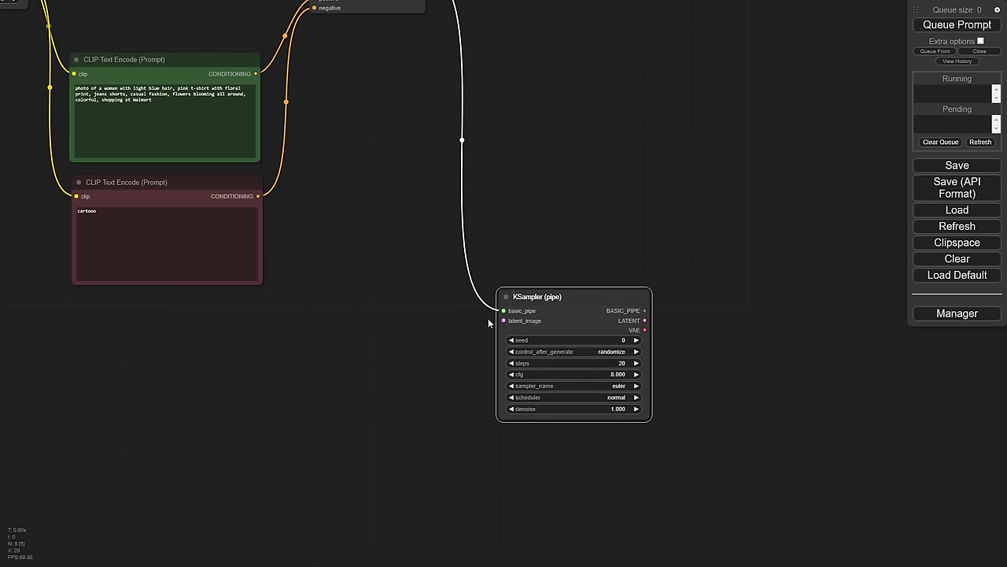
{"action": "left_click_drag", "start_coordinate": [503, 321], "coordinate": [449, 318]}
{"action": "left_click", "coordinate": [472, 389]}
{"action": "left_click_drag", "start_coordinate": [387, 357], "coordinate": [491, 359]}
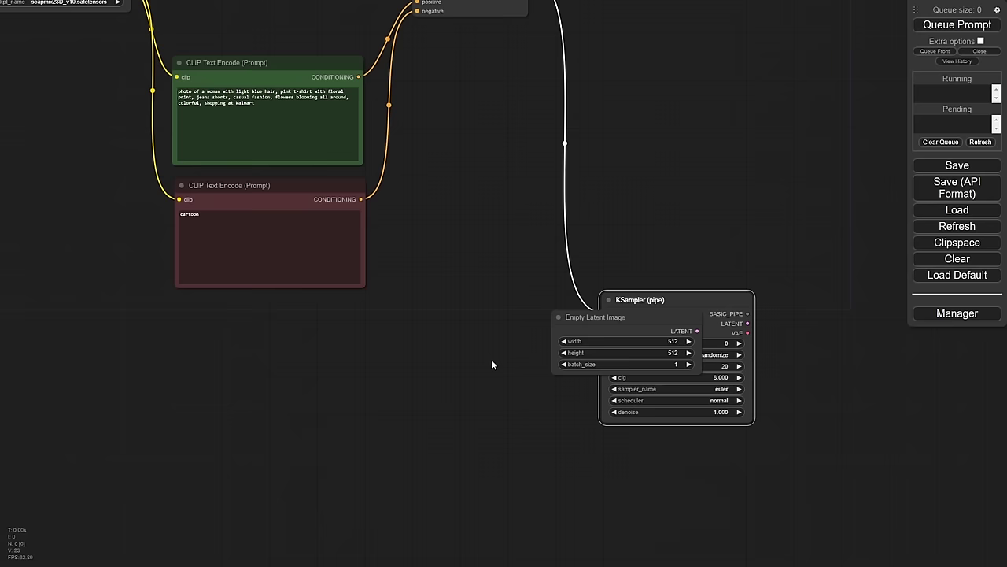
{"action": "left_click_drag", "start_coordinate": [594, 320], "coordinate": [443, 310]}
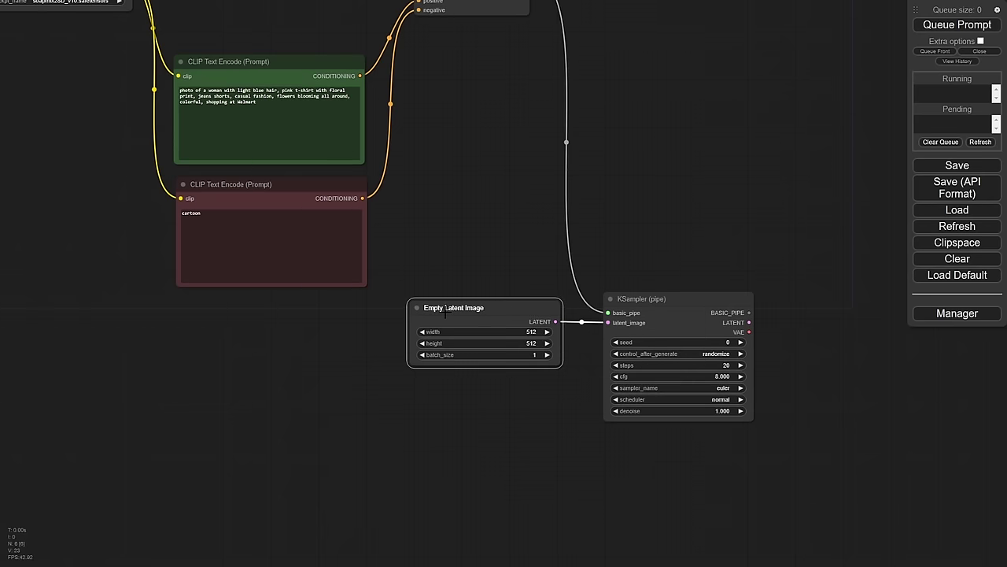
{"action": "scroll", "coordinate": [537, 377], "scroll_direction": "up", "scroll_amount": 6}
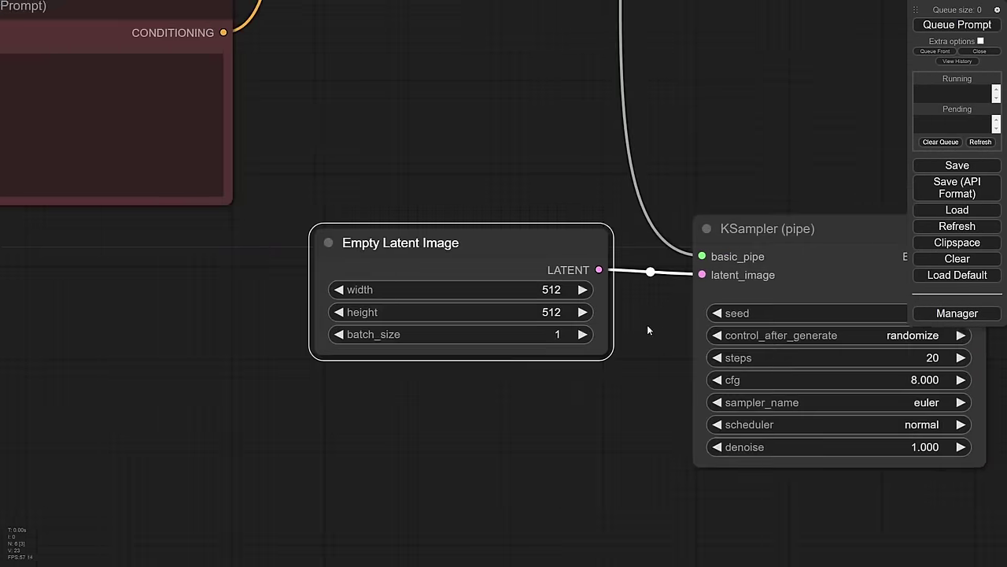
{"action": "scroll", "coordinate": [645, 323], "scroll_direction": "up", "scroll_amount": 3}
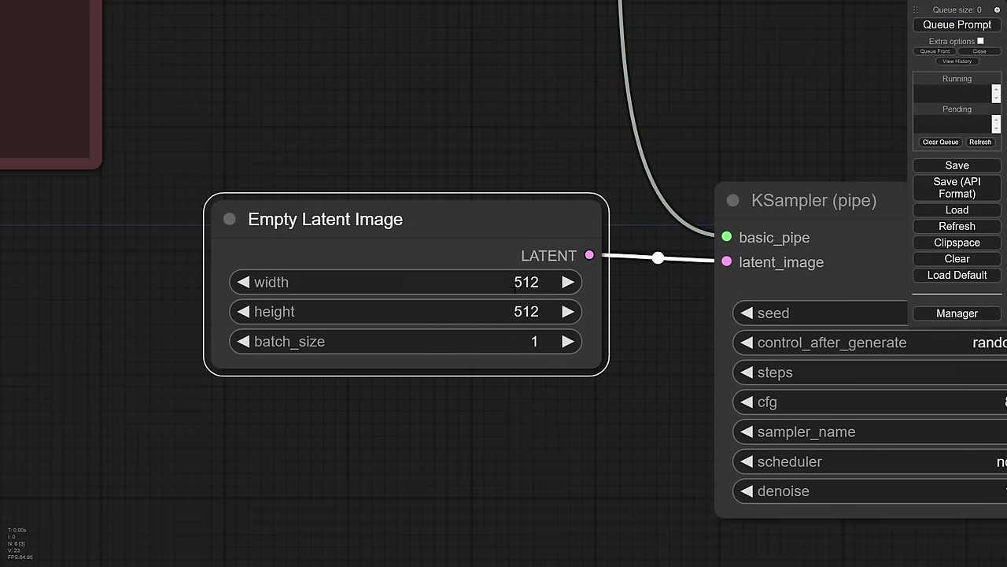
Step: Set the Empty Latent Image width to 304, after briefly trying 64*19 (1216)
{"action": "left_click", "coordinate": [528, 283]}
{"action": "double_click", "coordinate": [534, 283]}
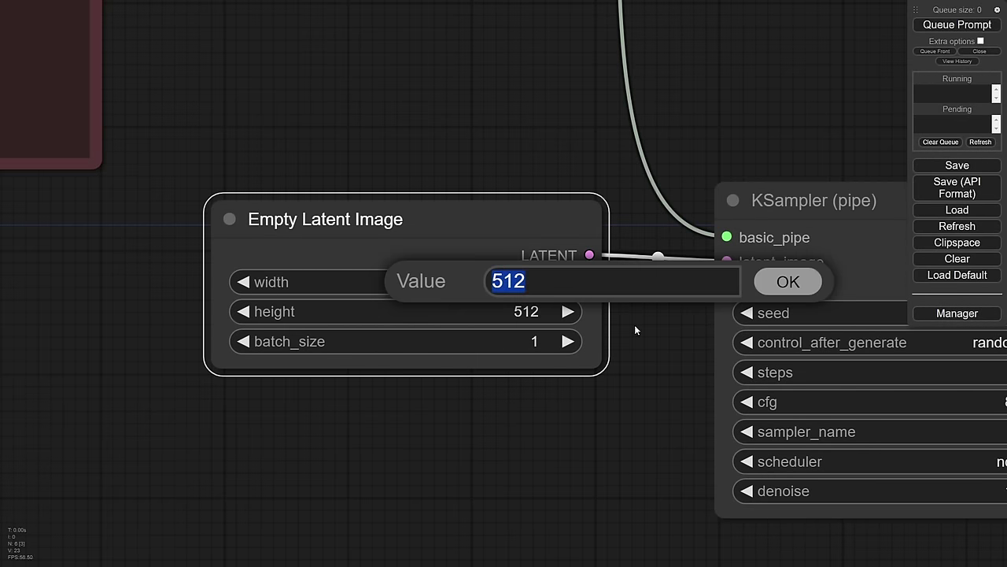
{"action": "type", "text": "64*1"}
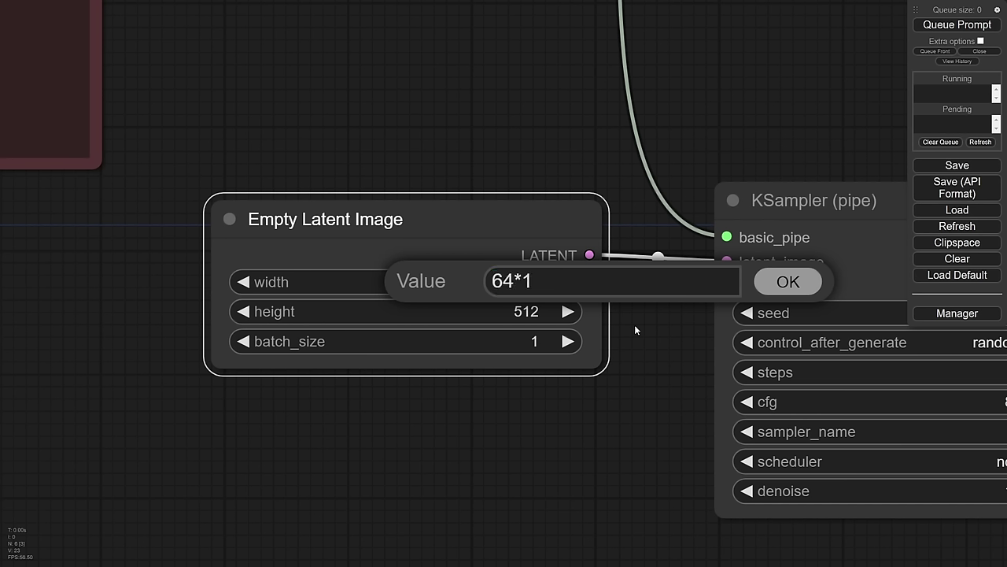
{"action": "type", "text": "9"}
{"action": "key", "text": "Tab"}
{"action": "key", "text": "Return"}
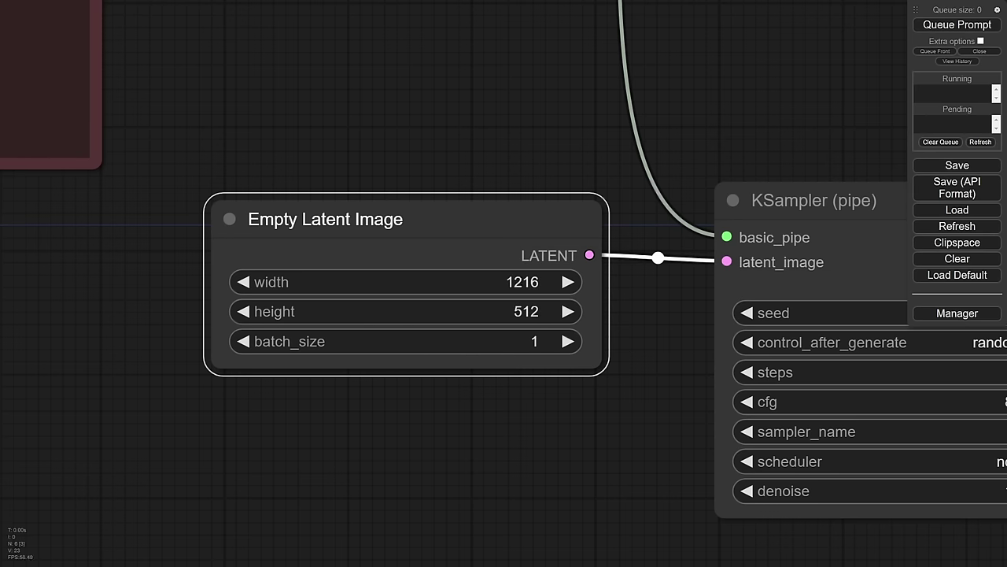
{"action": "left_click", "coordinate": [523, 281]}
{"action": "key", "text": "ctrl+a"}
{"action": "type", "text": "304"}
{"action": "key", "text": "Return"}
Step: Set the KSampler (pipe) seed to 1 with control_after_generate fixed
{"action": "mouse_move", "coordinate": [521, 203]}
{"action": "left_mouse_down"}
{"action": "mouse_move", "coordinate": [505, 208]}
{"action": "mouse_move", "coordinate": [509, 216]}
{"action": "left_mouse_up"}
{"action": "scroll", "coordinate": [506, 217], "scroll_direction": "down", "scroll_amount": 5}
{"action": "left_click_drag", "start_coordinate": [649, 332], "coordinate": [545, 191]}
{"action": "scroll", "coordinate": [546, 191], "scroll_direction": "down", "scroll_amount": 2}
{"action": "left_click_drag", "start_coordinate": [618, 321], "coordinate": [506, 349]}
{"action": "left_click", "coordinate": [484, 325]}
{"action": "scroll", "coordinate": [587, 306], "scroll_direction": "down", "scroll_amount": 3}
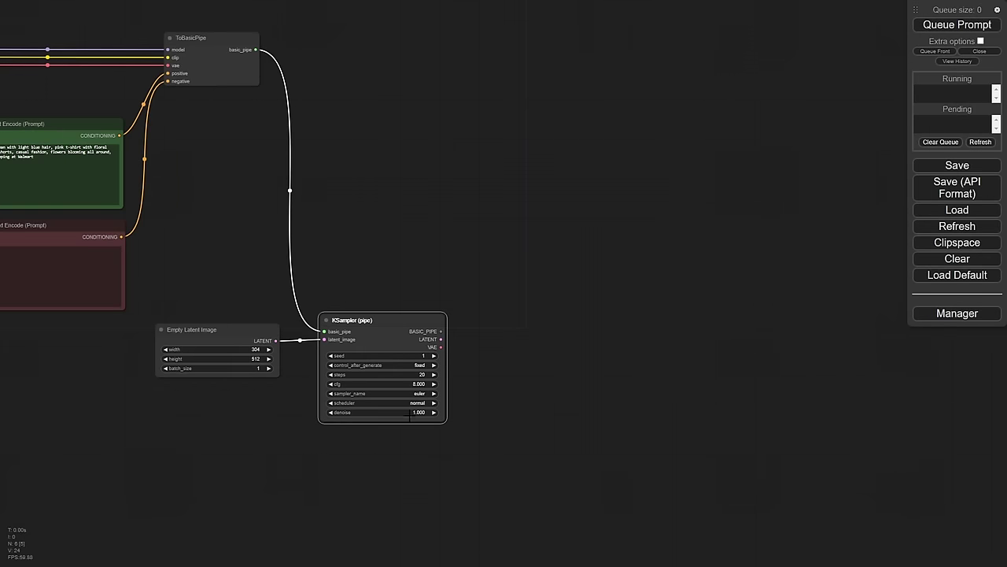
{"action": "left_click", "coordinate": [237, 329]}
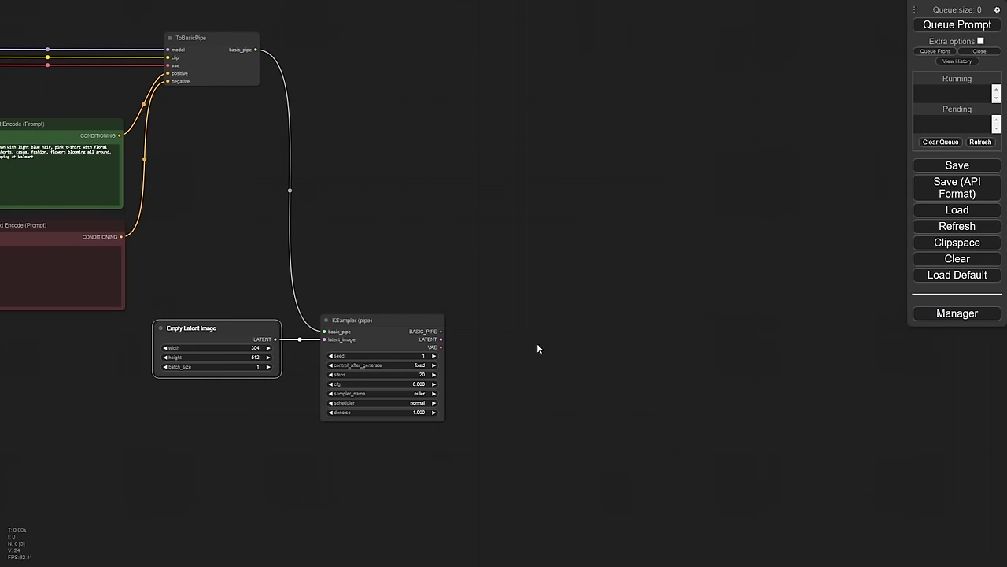
{"action": "scroll", "coordinate": [425, 288], "scroll_direction": "up", "scroll_amount": 2}
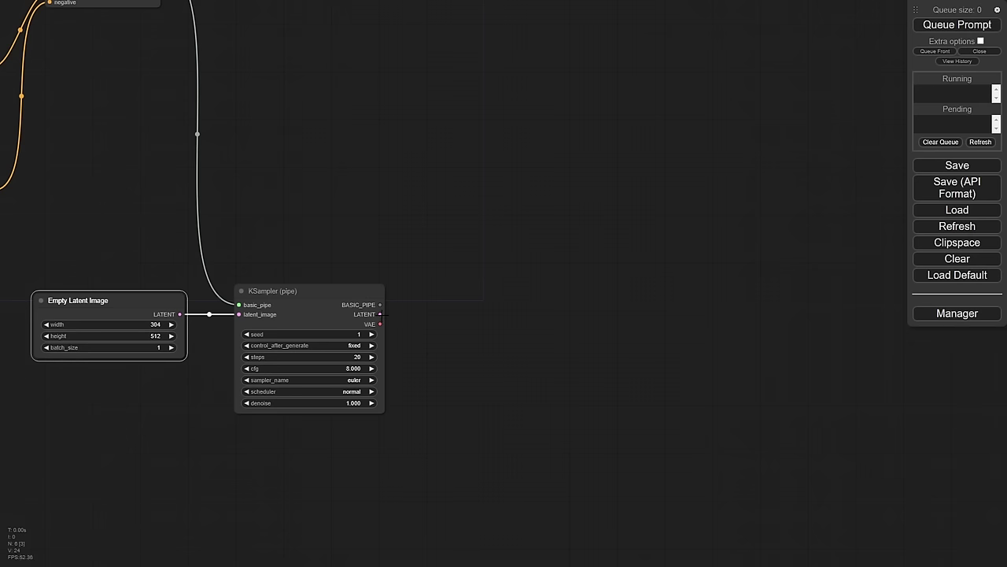
Step: Add a VAE Decode node on the sampler's LATENT output and connect the sampler's VAE to it
{"action": "left_click_drag", "start_coordinate": [380, 315], "coordinate": [440, 318]}
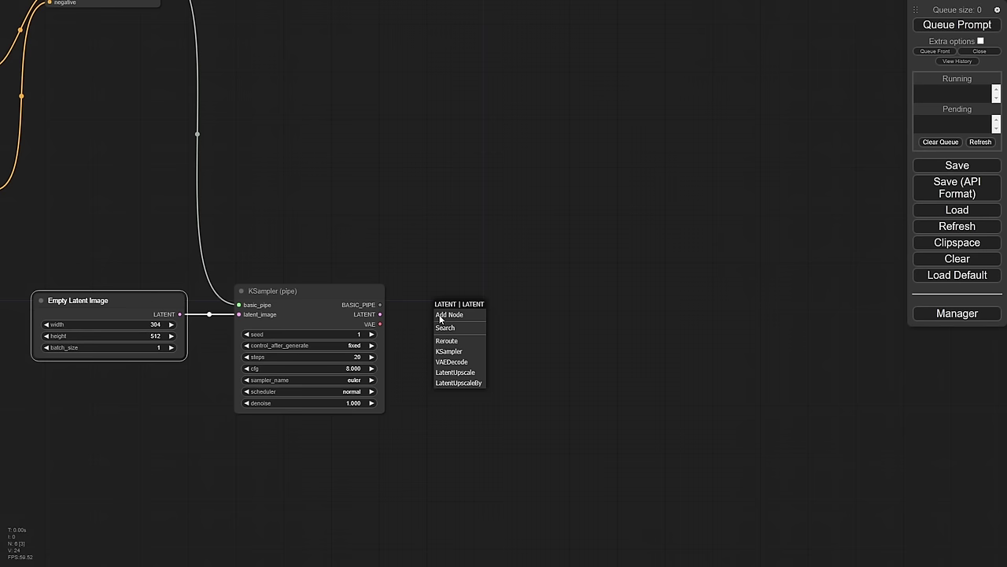
{"action": "left_click", "coordinate": [457, 361]}
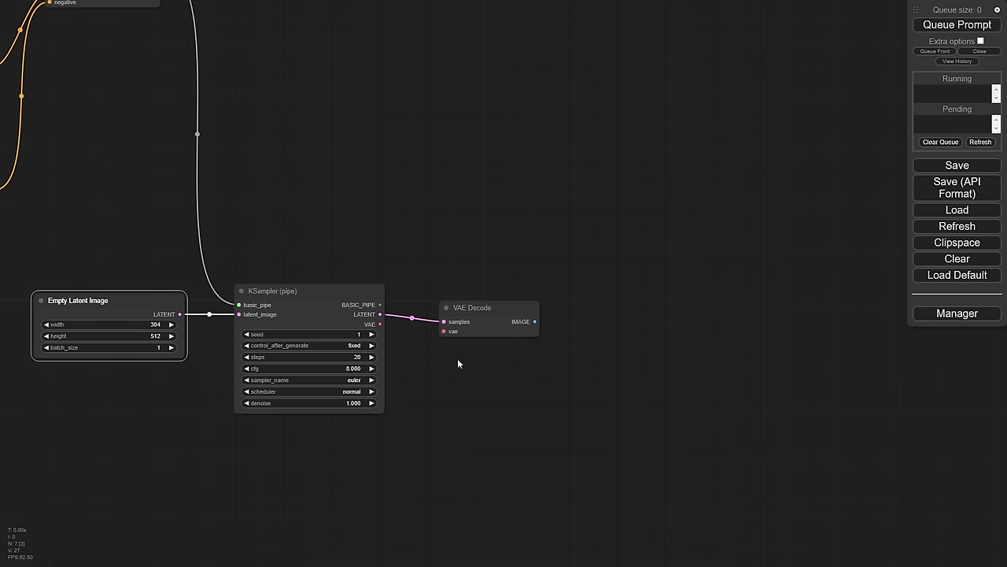
{"action": "left_click_drag", "start_coordinate": [479, 311], "coordinate": [486, 305]}
{"action": "left_click_drag", "start_coordinate": [380, 323], "coordinate": [493, 300]}
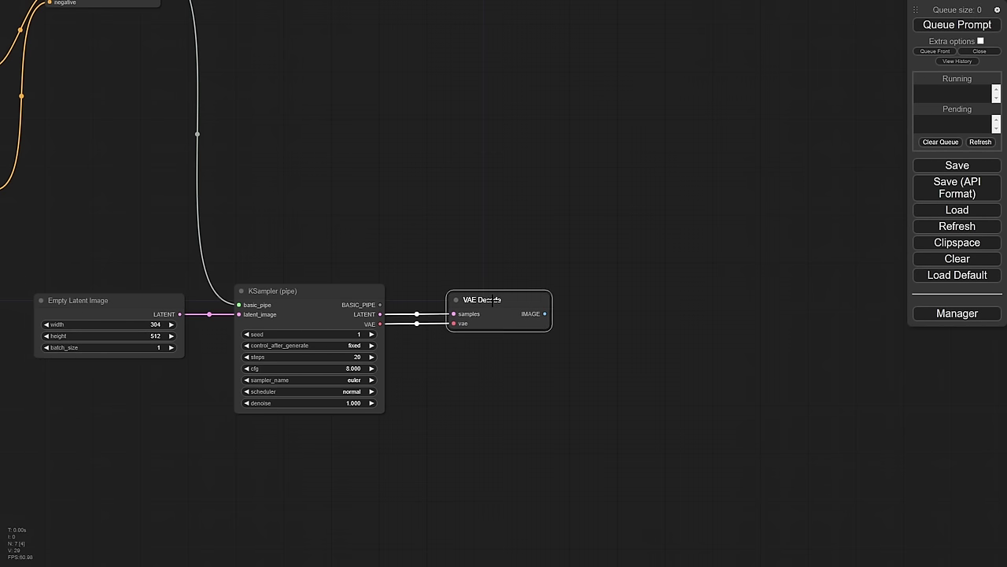
{"action": "left_click_drag", "start_coordinate": [276, 137], "coordinate": [659, 318]}
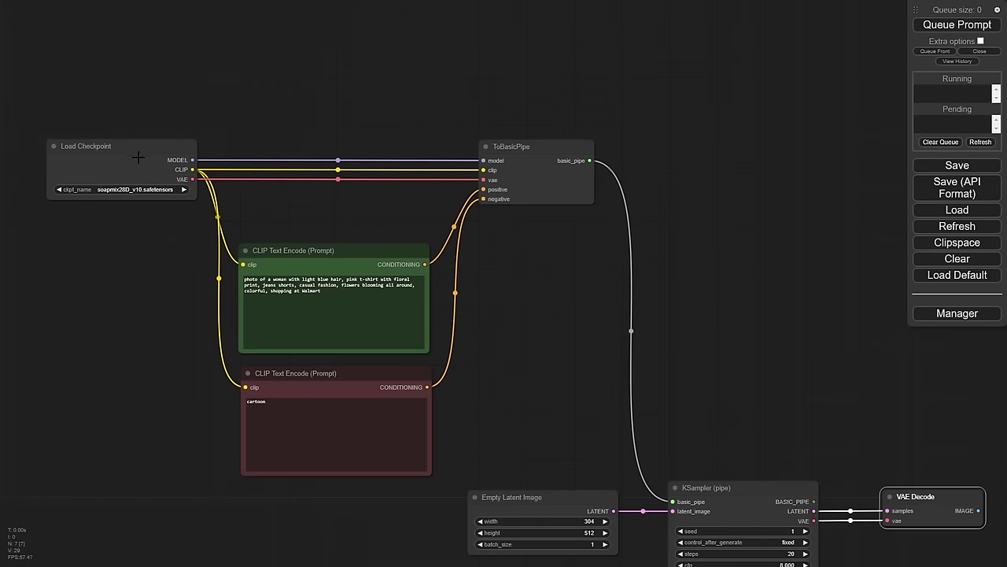
Step: Add a Load VAE with vae-ft-mse-840000-ema-pruned.pt and wire it into ToBasicPipe's vae input
{"action": "right_click", "coordinate": [157, 92]}
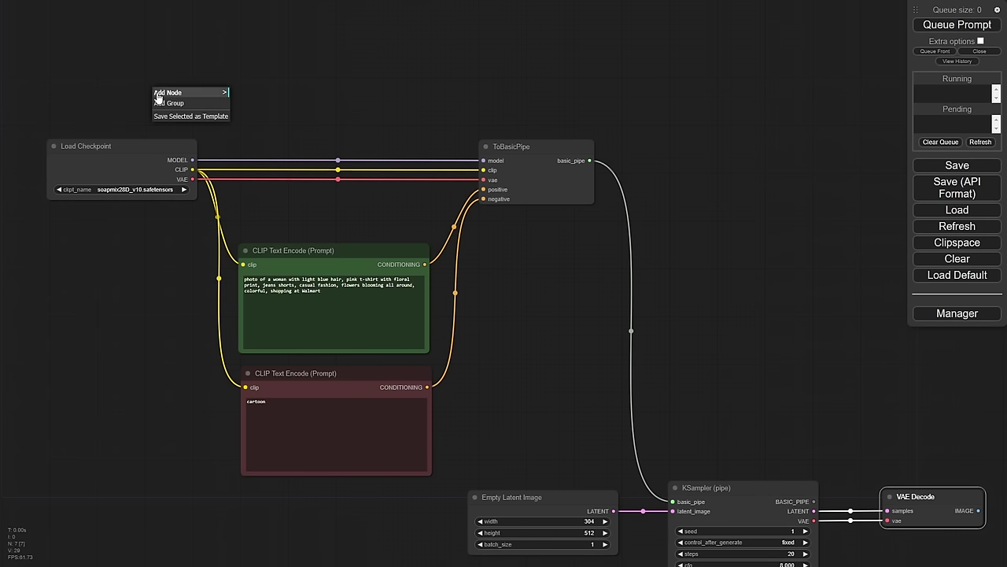
{"action": "left_click", "coordinate": [165, 94]}
{"action": "left_click", "coordinate": [238, 105]}
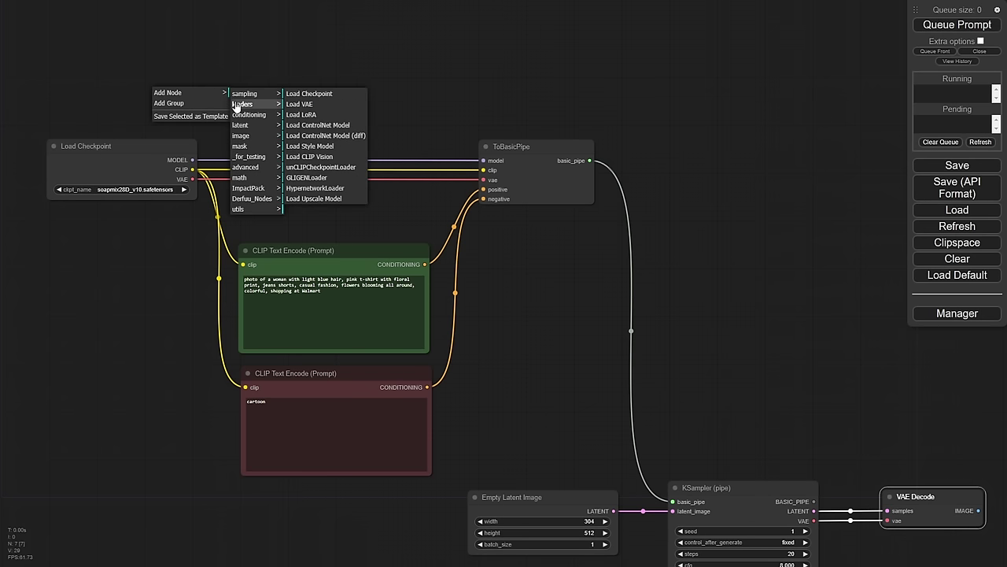
{"action": "left_click", "coordinate": [299, 104]}
{"action": "left_click_drag", "start_coordinate": [278, 118], "coordinate": [187, 100]}
{"action": "left_click", "coordinate": [186, 97]}
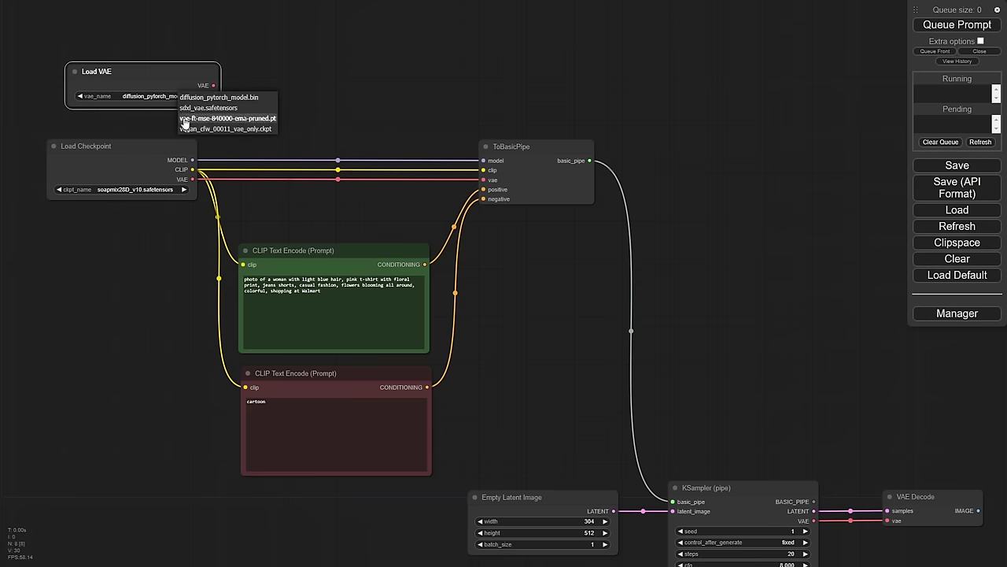
{"action": "left_click", "coordinate": [184, 119]}
{"action": "left_click_drag", "start_coordinate": [126, 71], "coordinate": [112, 79]}
{"action": "left_click_drag", "start_coordinate": [201, 93], "coordinate": [484, 179]}
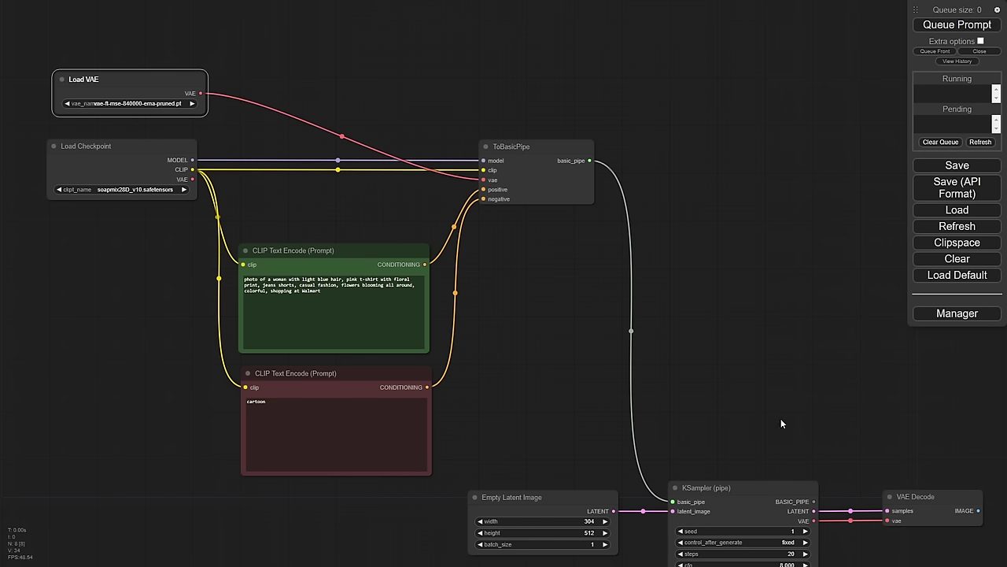
{"action": "left_click_drag", "start_coordinate": [781, 423], "coordinate": [382, 260]}
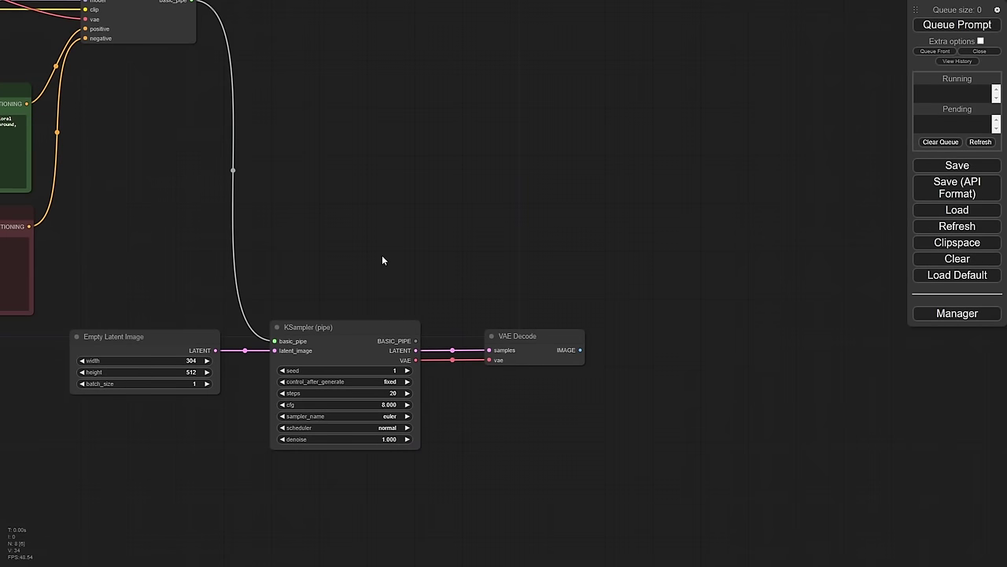
Step: Add a Preview Image node on VAE Decode's IMAGE output
{"action": "left_click_drag", "start_coordinate": [580, 350], "coordinate": [650, 155]}
{"action": "left_click", "coordinate": [641, 396]}
{"action": "left_click_drag", "start_coordinate": [416, 211], "coordinate": [586, 299]}
{"action": "scroll", "coordinate": [578, 275], "scroll_direction": "down", "scroll_amount": 2}
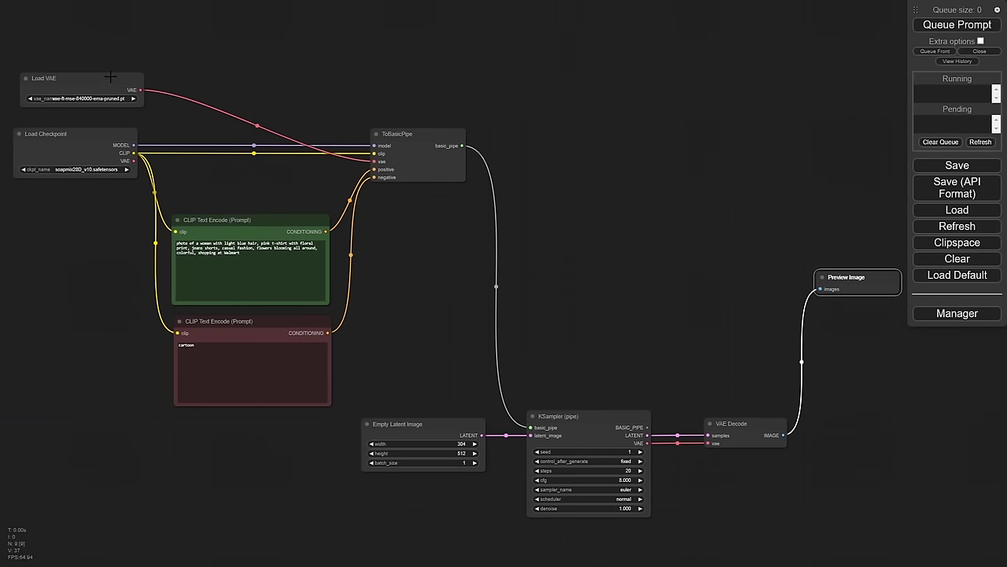
{"action": "left_click_drag", "start_coordinate": [55, 79], "coordinate": [48, 81]}
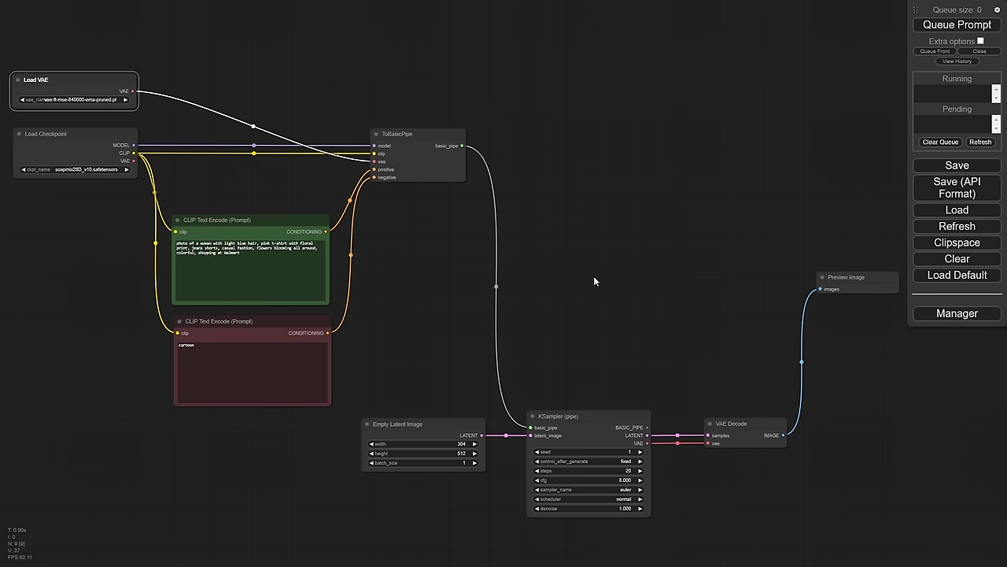
Step: Queue the workflow and view the generated blue-haired woman in the preview
{"action": "left_click", "coordinate": [957, 25]}
{"action": "left_click_drag", "start_coordinate": [900, 385], "coordinate": [681, 398]}
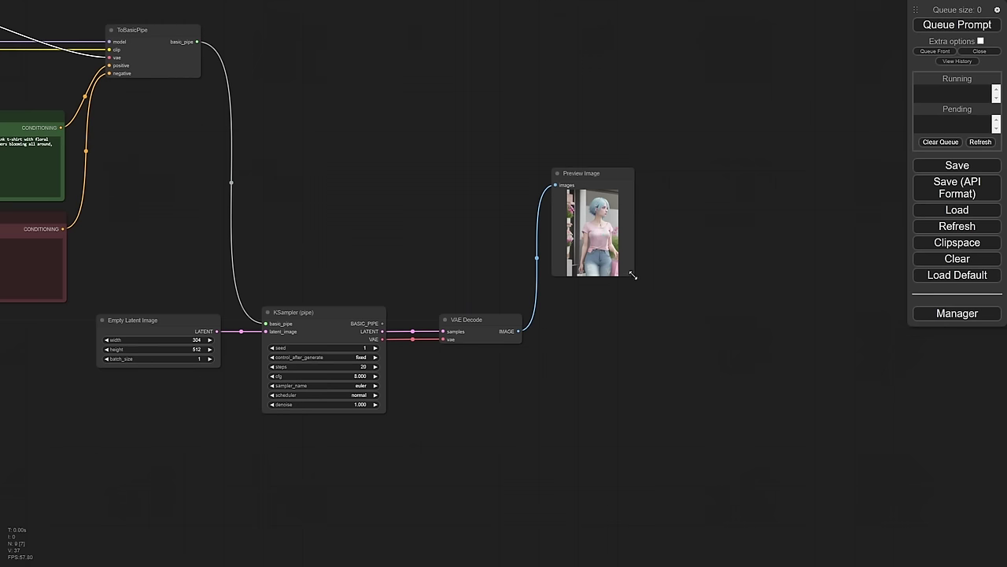
{"action": "scroll", "coordinate": [507, 378], "scroll_direction": "up", "scroll_amount": 3}
{"action": "scroll", "coordinate": [495, 364], "scroll_direction": "up", "scroll_amount": 1}
{"action": "scroll", "coordinate": [496, 366], "scroll_direction": "up", "scroll_amount": 1}
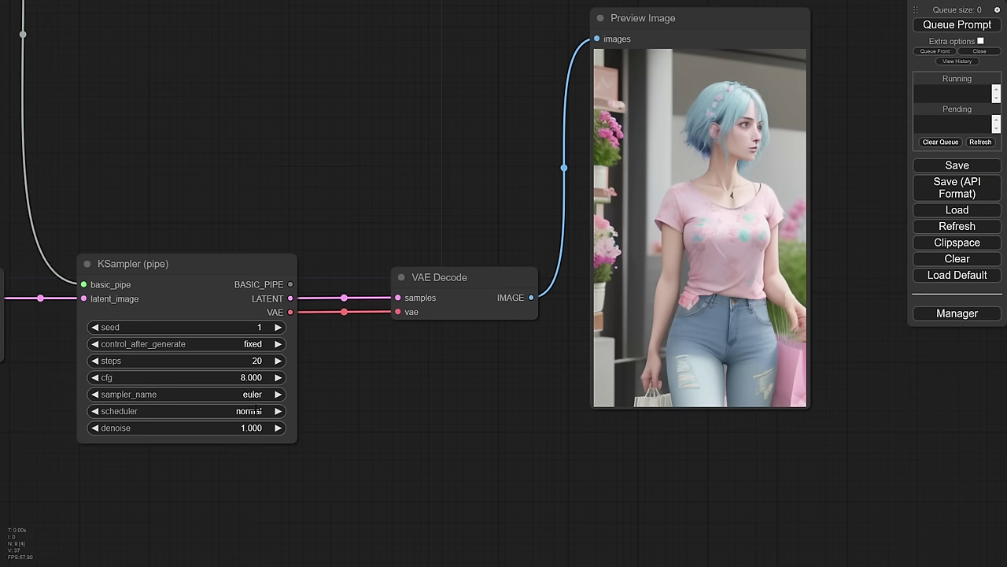
Step: Switch KSampler (pipe) to the dpmpp_sde_gpu sampler with cfg 6.5 and 40 steps
{"action": "left_click", "coordinate": [255, 396]}
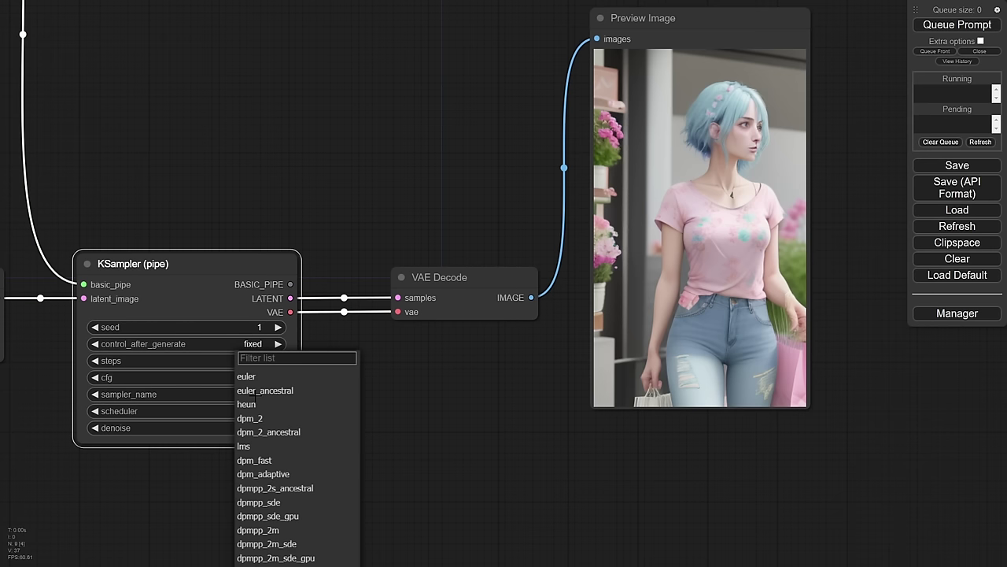
{"action": "left_click", "coordinate": [268, 516]}
{"action": "scroll", "coordinate": [352, 422], "scroll_direction": "left", "scroll_amount": 2}
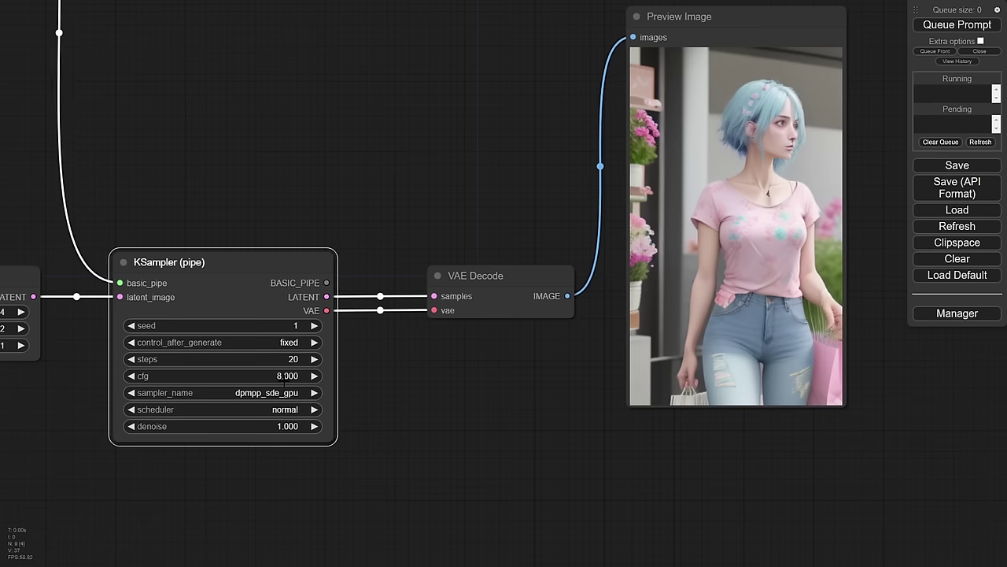
{"action": "left_click", "coordinate": [132, 376]}
{"action": "left_click", "coordinate": [132, 377]}
{"action": "left_click", "coordinate": [131, 376]}
{"action": "left_click", "coordinate": [292, 359]}
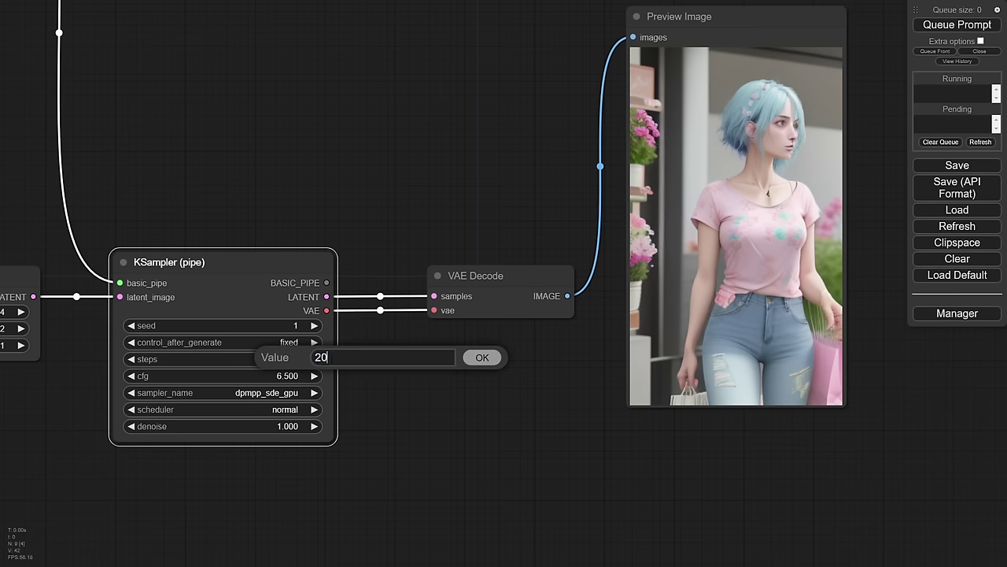
{"action": "type", "text": "40"}
{"action": "key", "text": "Return"}
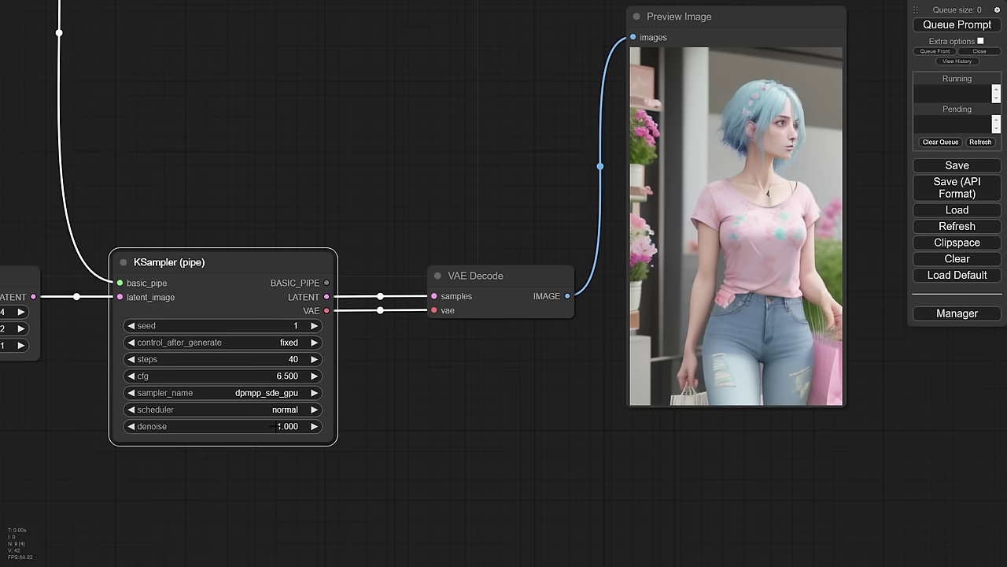
Step: Regenerate the image, then reposition and shrink the Preview Image node showing the blue-haired woman
{"action": "left_click_drag", "start_coordinate": [83, 398], "coordinate": [218, 411]}
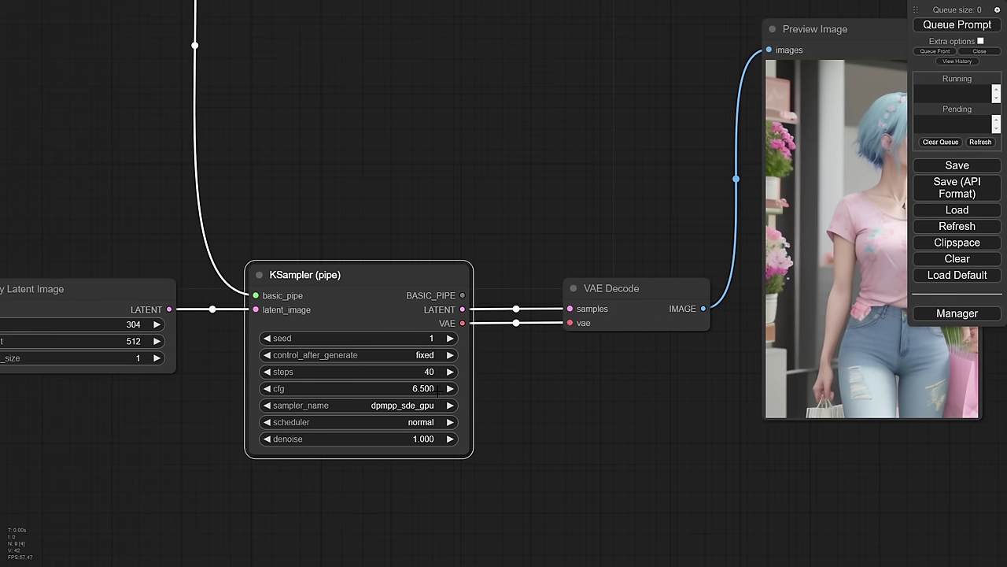
{"action": "scroll", "coordinate": [588, 399], "scroll_direction": "down", "scroll_amount": 4}
{"action": "scroll", "coordinate": [588, 403], "scroll_direction": "down", "scroll_amount": 3}
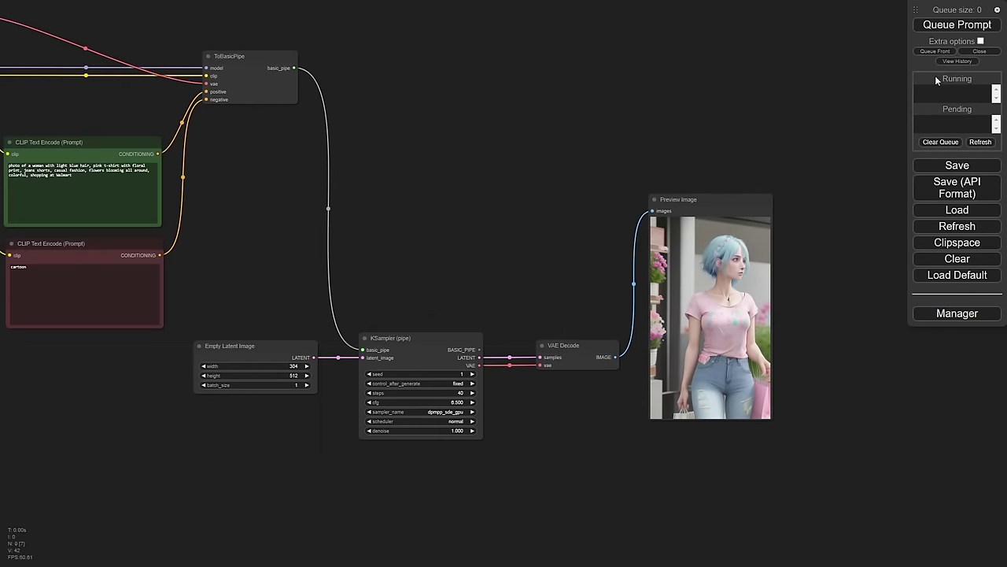
{"action": "left_click", "coordinate": [955, 26]}
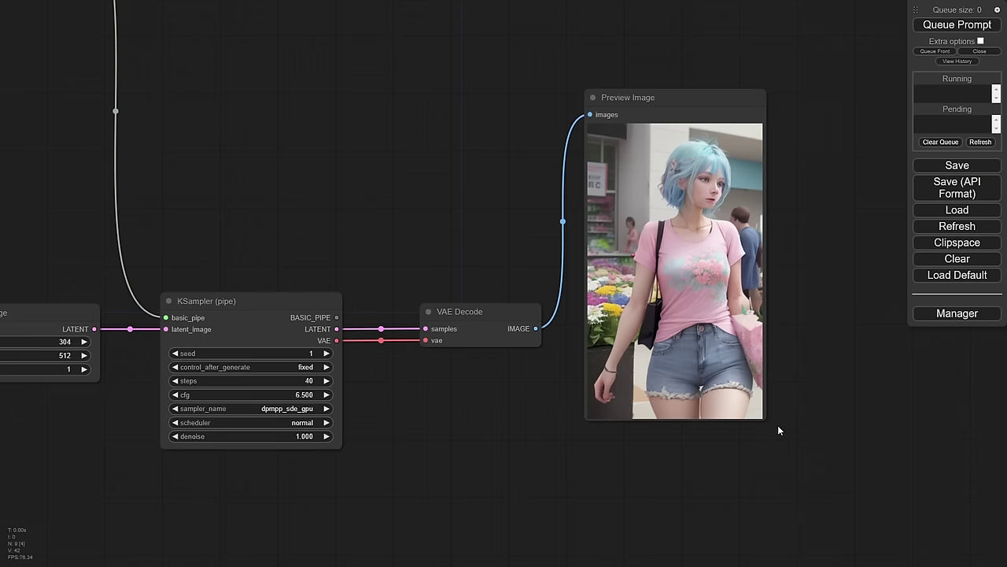
{"action": "left_click_drag", "start_coordinate": [685, 97], "coordinate": [688, 111]}
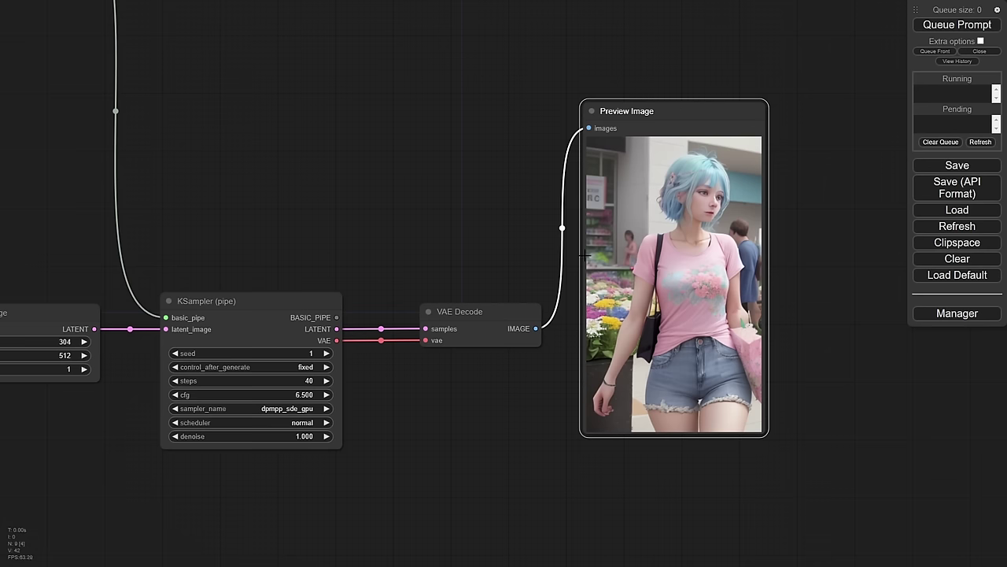
{"action": "left_click_drag", "start_coordinate": [664, 108], "coordinate": [664, 112]}
{"action": "scroll", "coordinate": [513, 363], "scroll_direction": "down", "scroll_amount": 2}
{"action": "scroll", "coordinate": [514, 336], "scroll_direction": "down", "scroll_amount": 3}
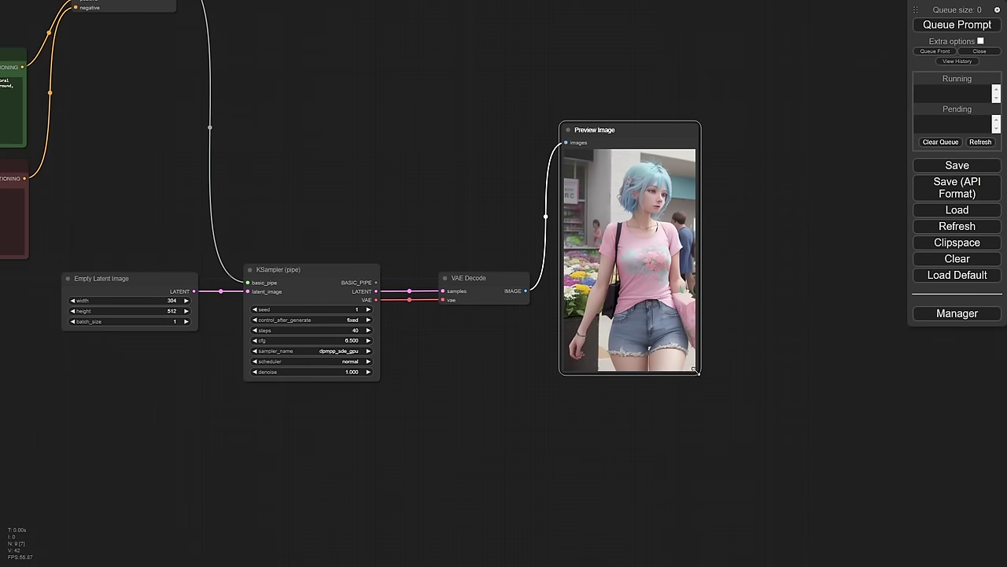
{"action": "mouse_move", "coordinate": [698, 374]}
{"action": "left_mouse_down"}
{"action": "mouse_move", "coordinate": [816, 490]}
{"action": "mouse_move", "coordinate": [733, 389]}
{"action": "mouse_move", "coordinate": [699, 375]}
{"action": "left_mouse_up"}
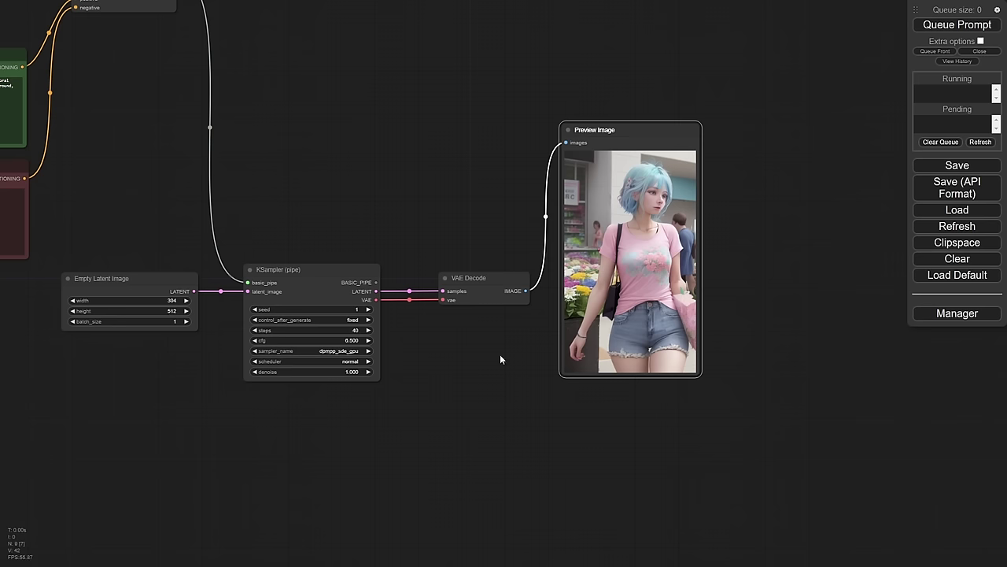
Step: Add an Iterative Upscale (Latent) node below the sampler, fed by the sampler's LATENT output
{"action": "left_click_drag", "start_coordinate": [452, 394], "coordinate": [499, 338]}
{"action": "scroll", "coordinate": [499, 337], "scroll_direction": "up", "scroll_amount": 1}
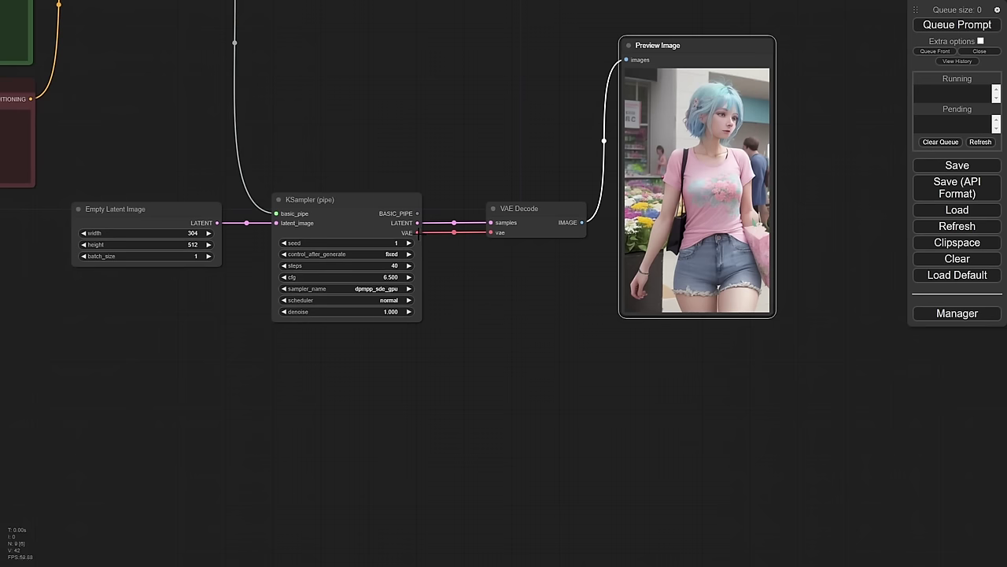
{"action": "right_click", "coordinate": [520, 342]}
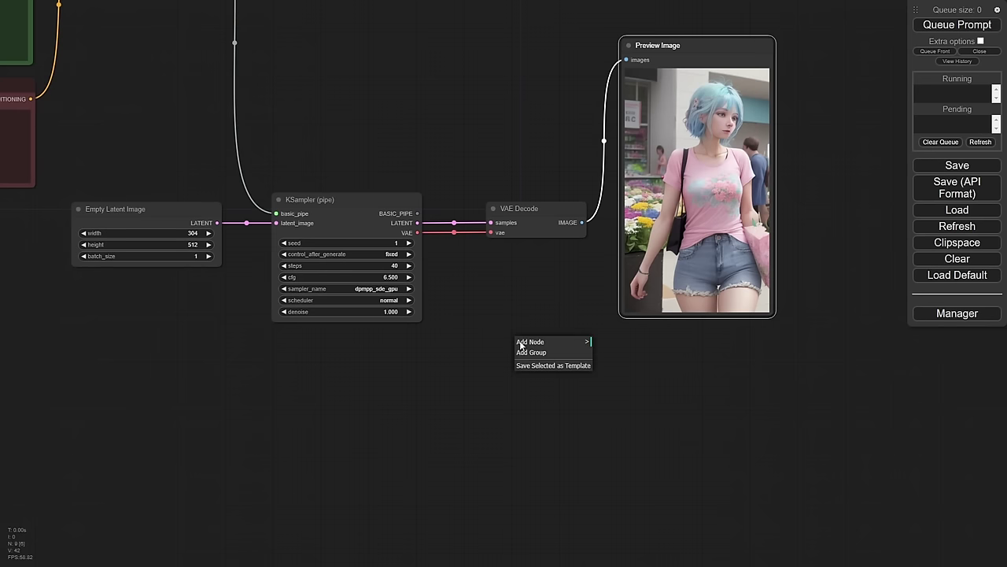
{"action": "left_click", "coordinate": [525, 343]}
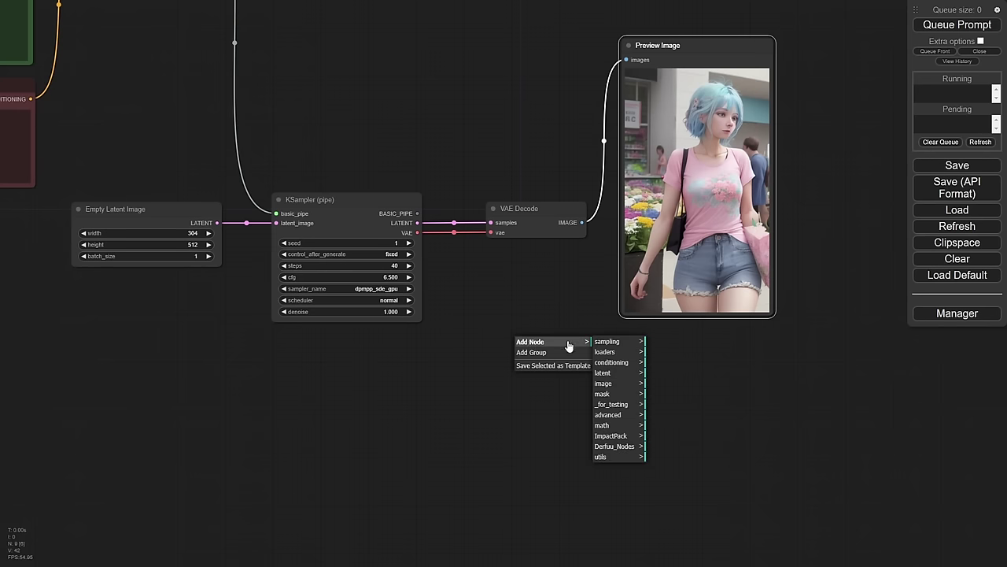
{"action": "left_click", "coordinate": [617, 436]}
{"action": "left_click", "coordinate": [671, 404]}
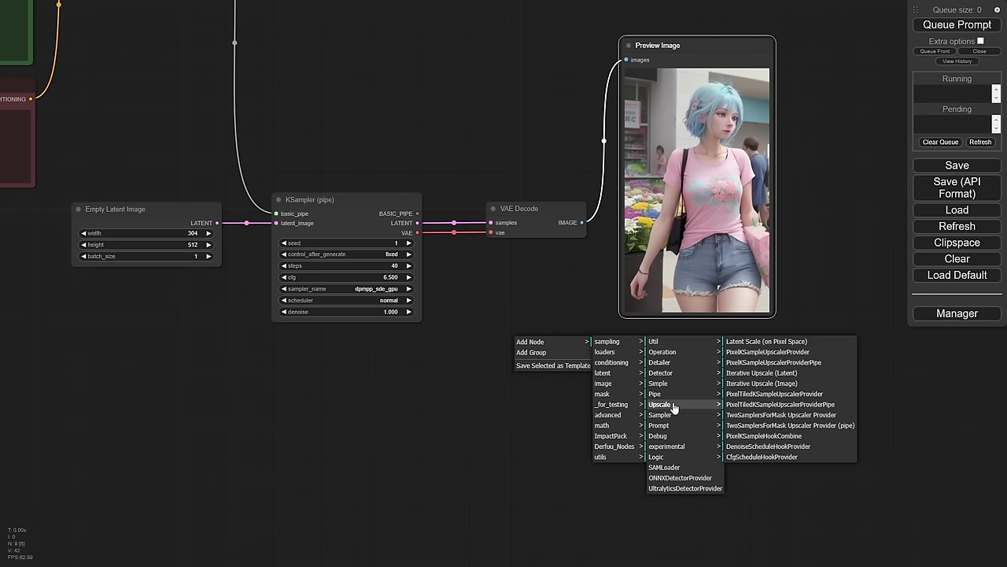
{"action": "left_click", "coordinate": [773, 378]}
{"action": "left_click_drag", "start_coordinate": [578, 341], "coordinate": [554, 375]}
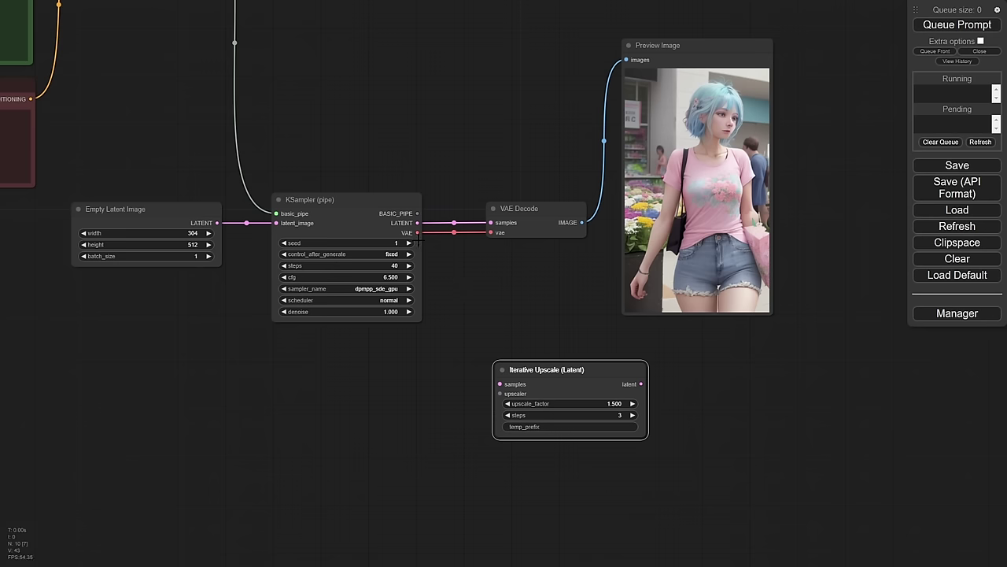
{"action": "left_click_drag", "start_coordinate": [417, 222], "coordinate": [499, 383]}
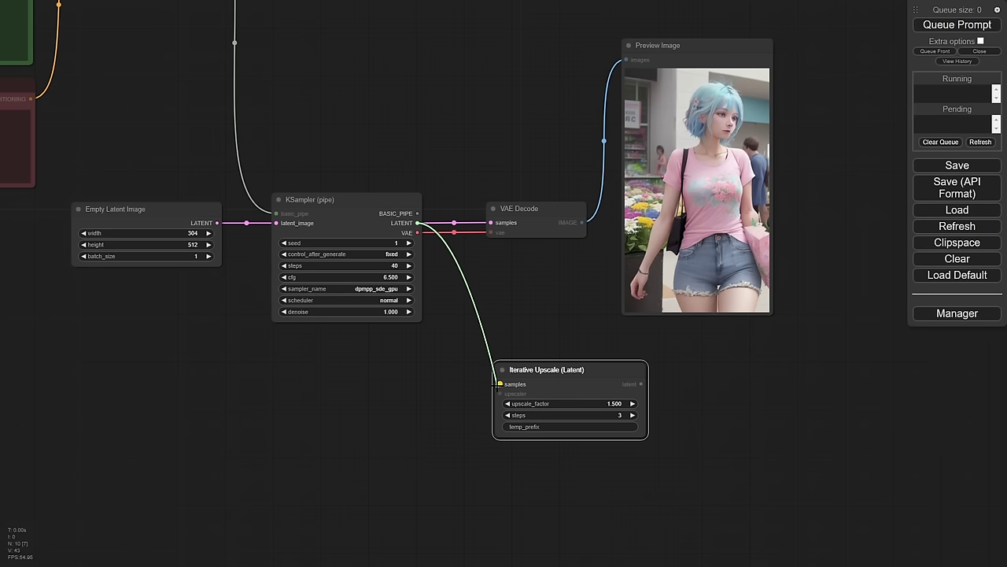
{"action": "left_click_drag", "start_coordinate": [549, 343], "coordinate": [603, 329]}
Step: Set the upscale factor to 2 and delete the duplicate upscale nodes
{"action": "scroll", "coordinate": [645, 433], "scroll_direction": "up", "scroll_amount": 5}
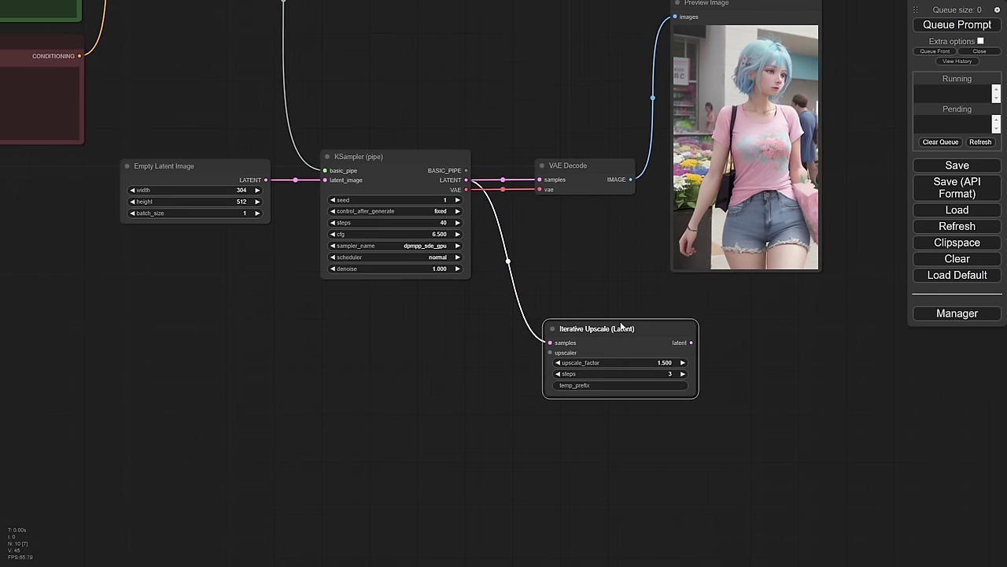
{"action": "left_click", "coordinate": [642, 318]}
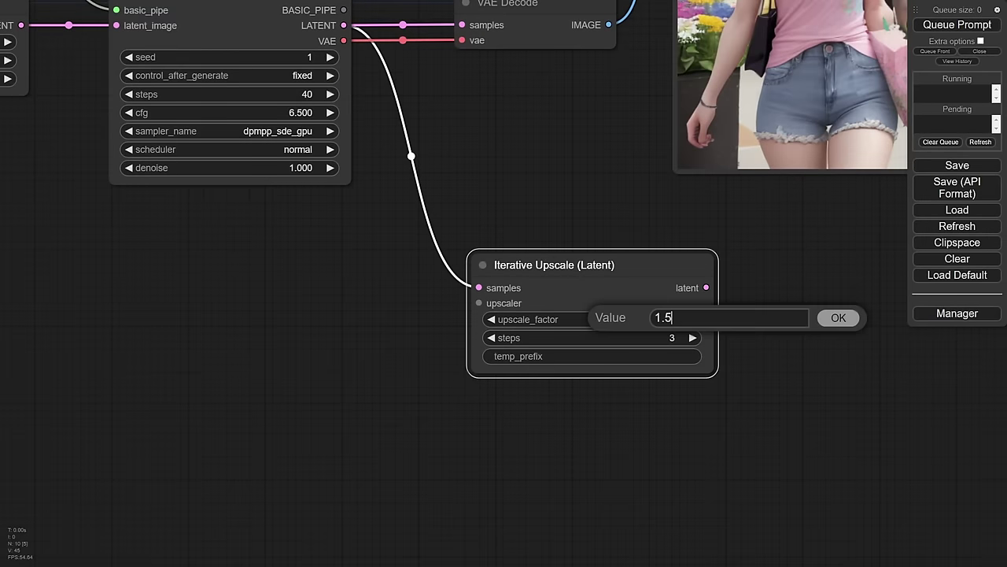
{"action": "type", "text": "2"}
{"action": "key", "text": "Return"}
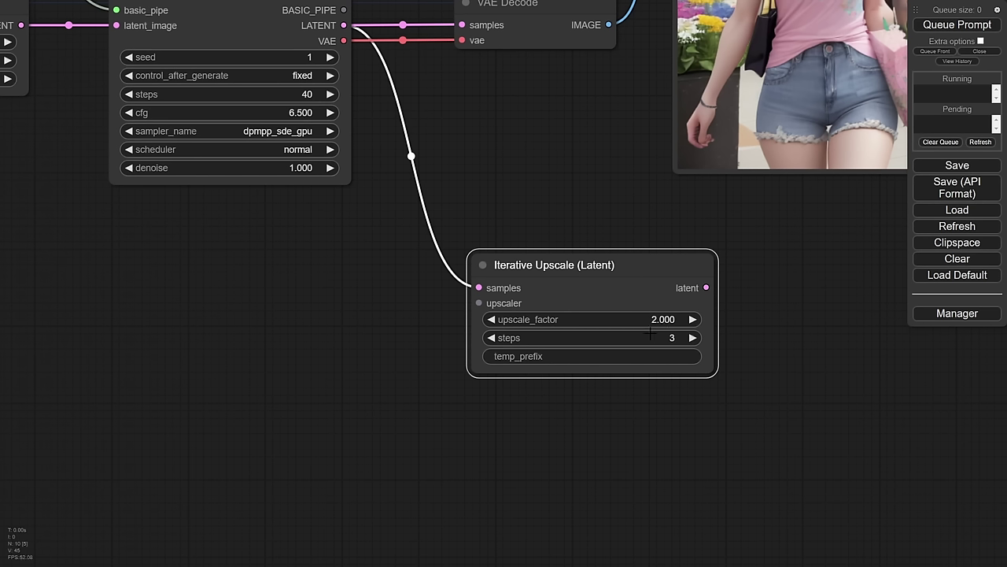
{"action": "left_click_drag", "start_coordinate": [611, 258], "coordinate": [889, 285]}
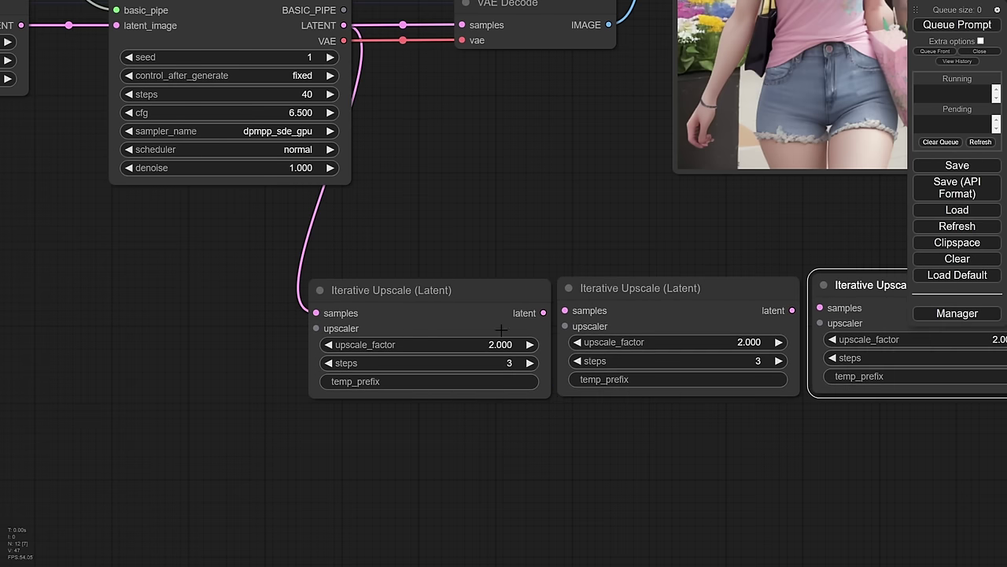
{"action": "key", "text": "Delete"}
{"action": "left_click", "coordinate": [760, 325]}
{"action": "key", "text": "Delete"}
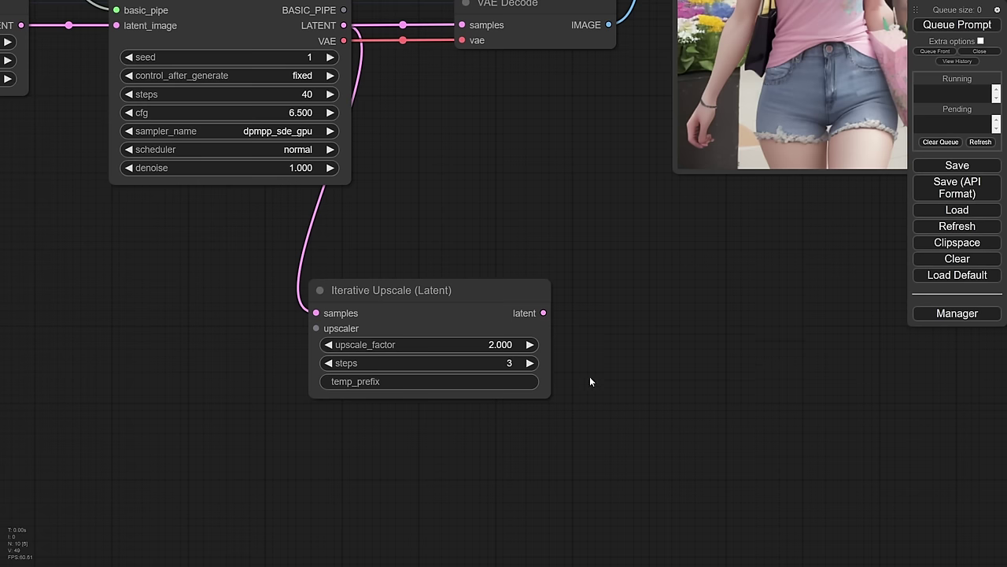
{"action": "left_click_drag", "start_coordinate": [477, 288], "coordinate": [683, 275]}
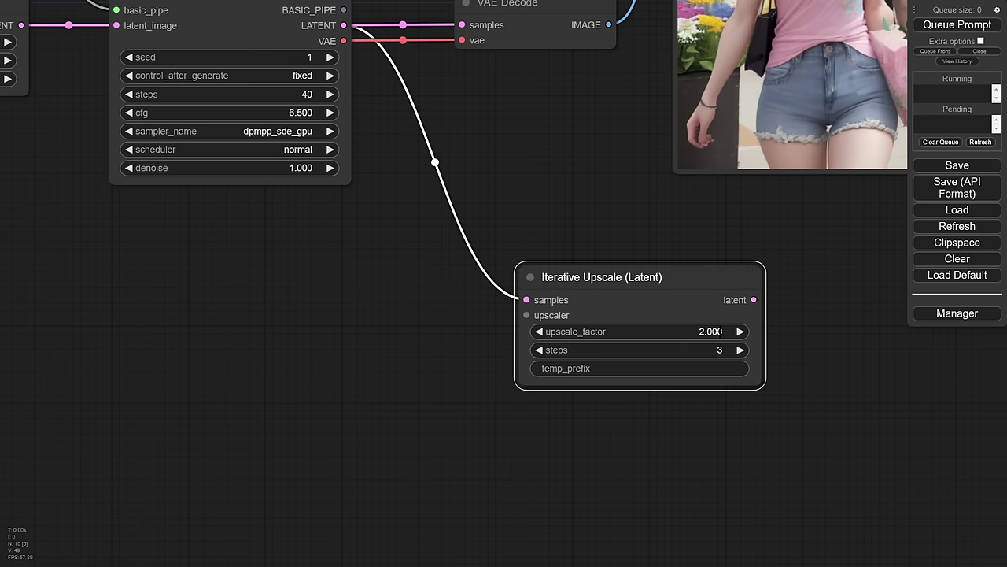
Step: Set the upscale steps to 3 and lower the upscale factor to 1.5
{"action": "left_click", "coordinate": [740, 350]}
{"action": "left_click", "coordinate": [740, 349]}
{"action": "left_click", "coordinate": [740, 350]}
{"action": "left_click", "coordinate": [539, 349]}
{"action": "left_click", "coordinate": [539, 350]}
{"action": "left_click", "coordinate": [539, 350]}
{"action": "left_click", "coordinate": [539, 349]}
{"action": "left_click", "coordinate": [540, 350]}
{"action": "left_click", "coordinate": [540, 350]}
{"action": "left_click", "coordinate": [540, 350]}
{"action": "left_click", "coordinate": [539, 332]}
{"action": "left_click", "coordinate": [539, 331]}
{"action": "left_click", "coordinate": [539, 331]}
Step: Position the Iterative Upscale node alongside the sampler and decode nodes
{"action": "left_click_drag", "start_coordinate": [668, 286], "coordinate": [670, 330]}
{"action": "scroll", "coordinate": [439, 356], "scroll_direction": "down", "scroll_amount": 3}
{"action": "left_click_drag", "start_coordinate": [439, 356], "coordinate": [597, 300]}
{"action": "scroll", "coordinate": [578, 306], "scroll_direction": "up", "scroll_amount": 1}
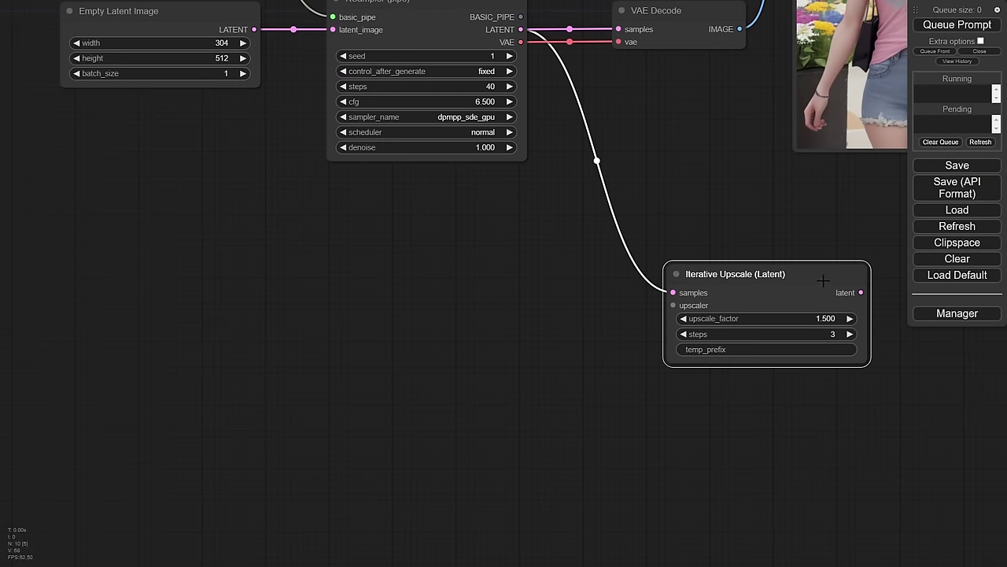
{"action": "left_click_drag", "start_coordinate": [833, 275], "coordinate": [812, 276]}
{"action": "left_click_drag", "start_coordinate": [531, 327], "coordinate": [587, 336]}
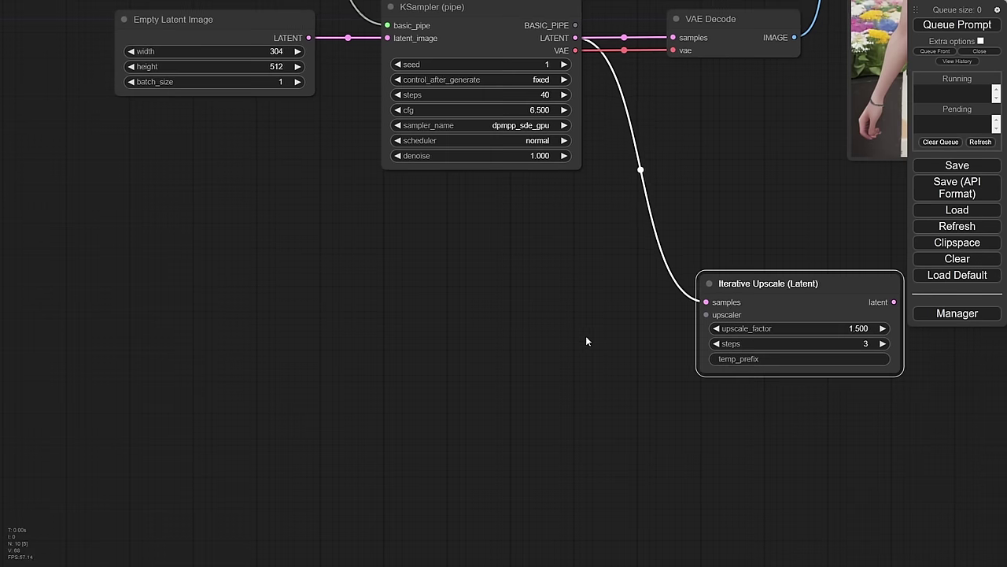
{"action": "left_click_drag", "start_coordinate": [763, 285], "coordinate": [756, 292]}
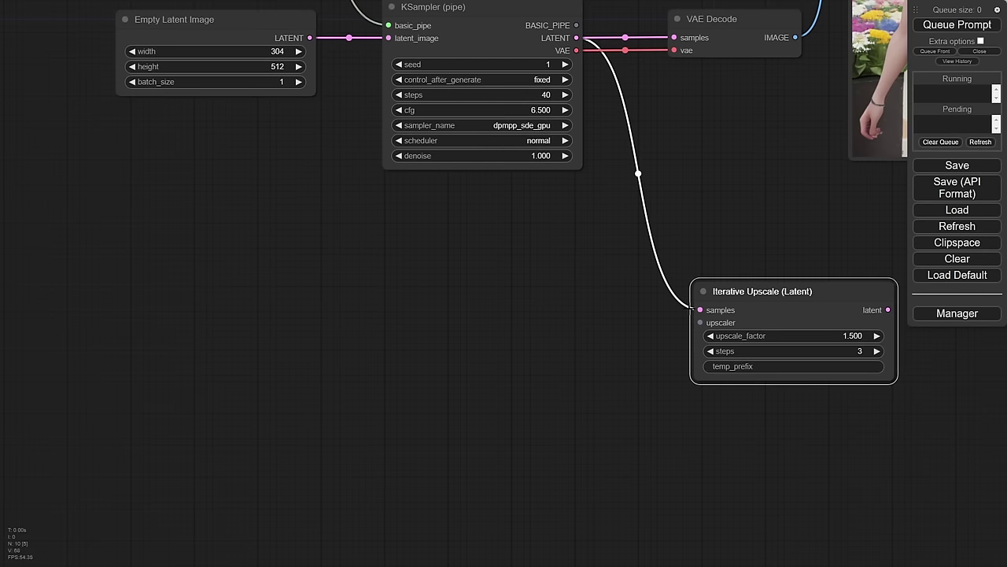
{"action": "left_click_drag", "start_coordinate": [573, 326], "coordinate": [578, 325]}
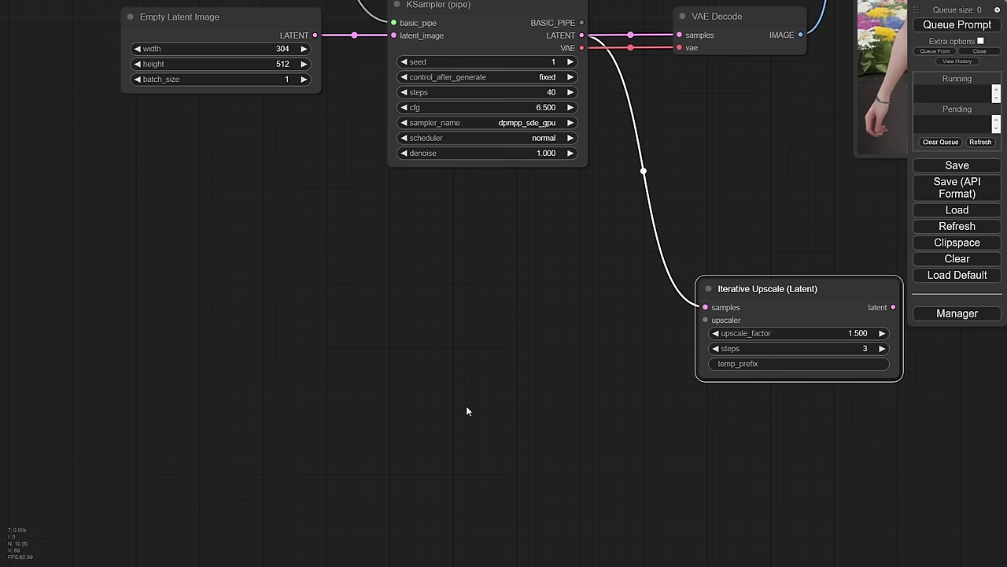
{"action": "left_click_drag", "start_coordinate": [566, 374], "coordinate": [564, 381]}
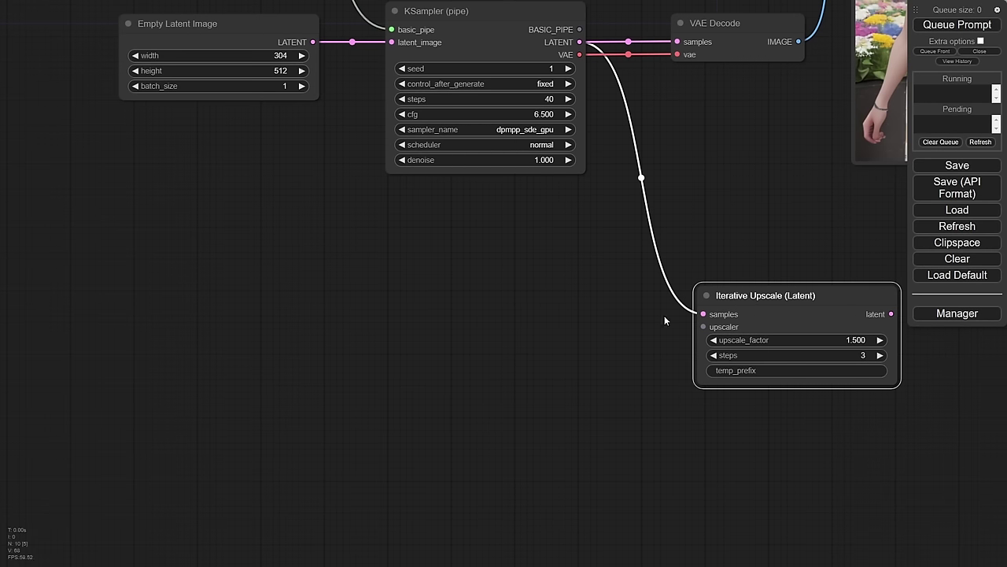
{"action": "left_click_drag", "start_coordinate": [634, 292], "coordinate": [617, 312]}
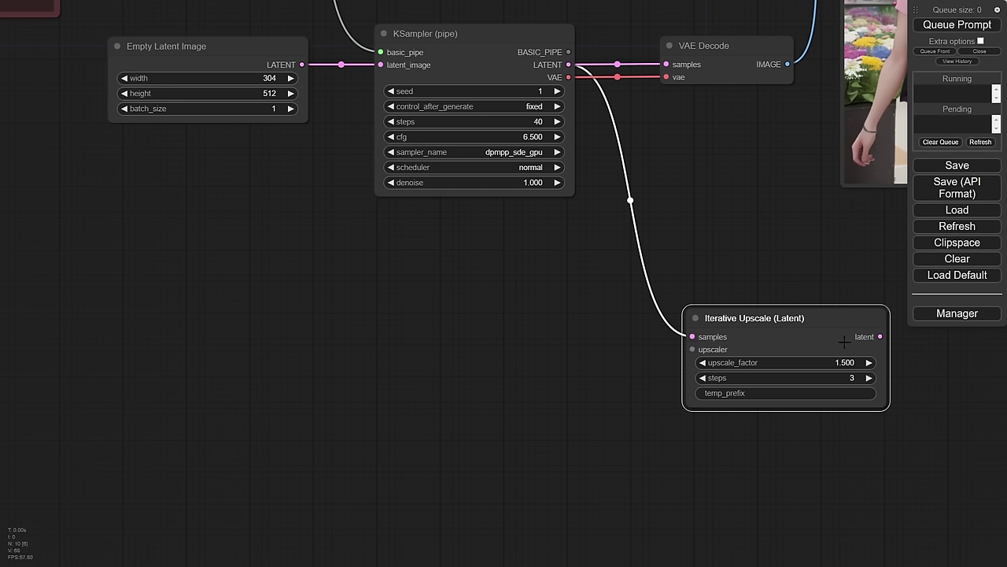
Step: Attach a new PixelKSampleUpscalerProviderPipe node to the Iterative Upscale's upscaler input
{"action": "left_click_drag", "start_coordinate": [692, 349], "coordinate": [579, 356]}
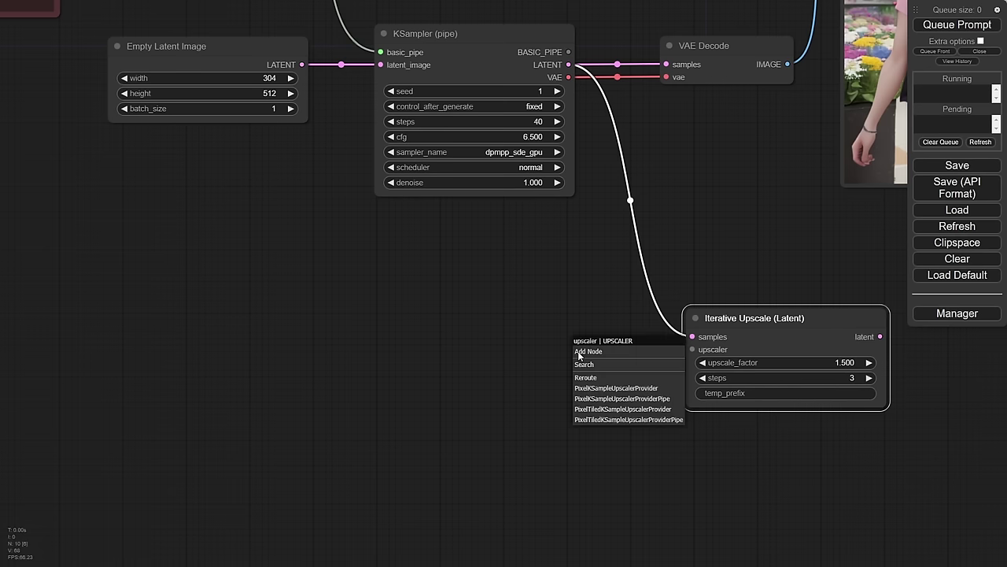
{"action": "left_click", "coordinate": [625, 403]}
{"action": "left_click_drag", "start_coordinate": [653, 343], "coordinate": [460, 334]}
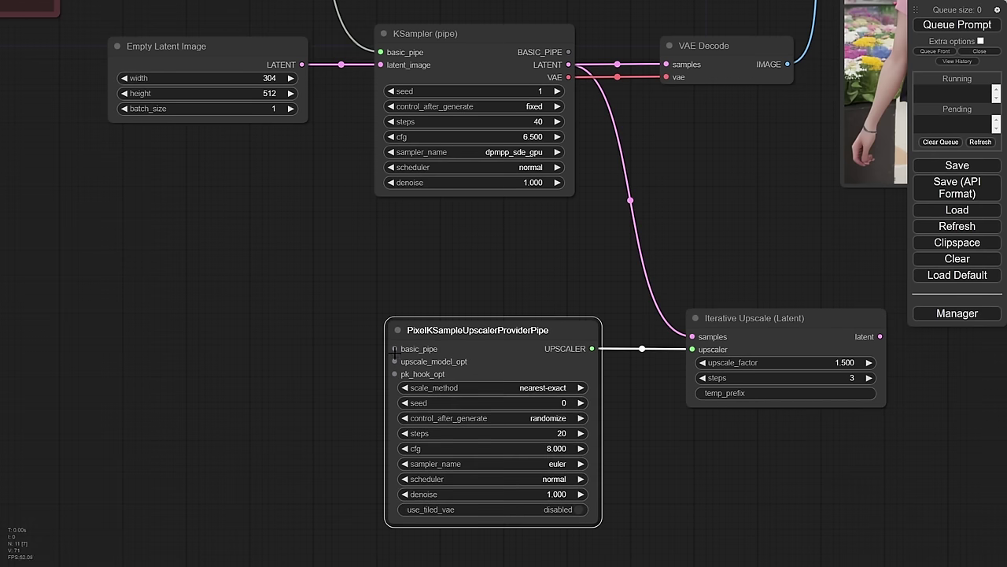
Step: Link KSampler (pipe)'s BASIC_PIPE output to the provider's basic_pipe input
{"action": "scroll", "coordinate": [460, 335], "scroll_direction": "down", "scroll_amount": 3}
{"action": "scroll", "coordinate": [375, 289], "scroll_direction": "down", "scroll_amount": 2}
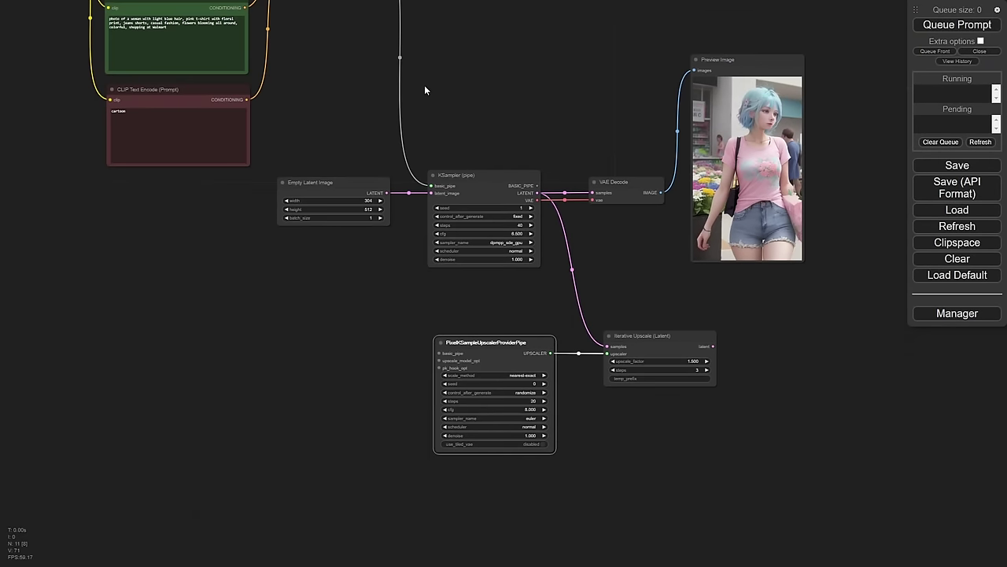
{"action": "scroll", "coordinate": [425, 90], "scroll_direction": "down", "scroll_amount": 2}
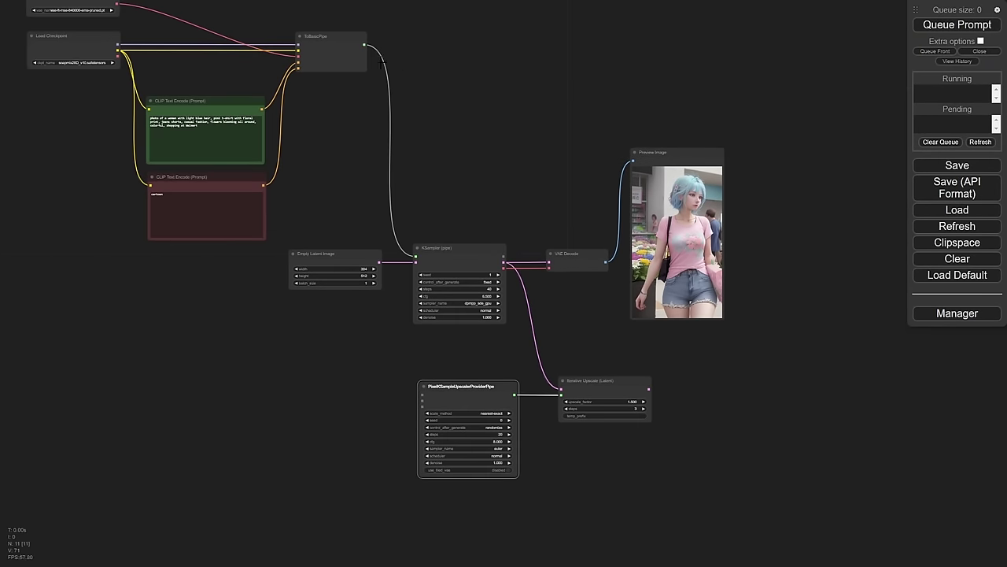
{"action": "scroll", "coordinate": [488, 126], "scroll_direction": "up", "scroll_amount": 5}
{"action": "left_click_drag", "start_coordinate": [518, 372], "coordinate": [553, 285]}
{"action": "left_click_drag", "start_coordinate": [543, 149], "coordinate": [413, 372]}
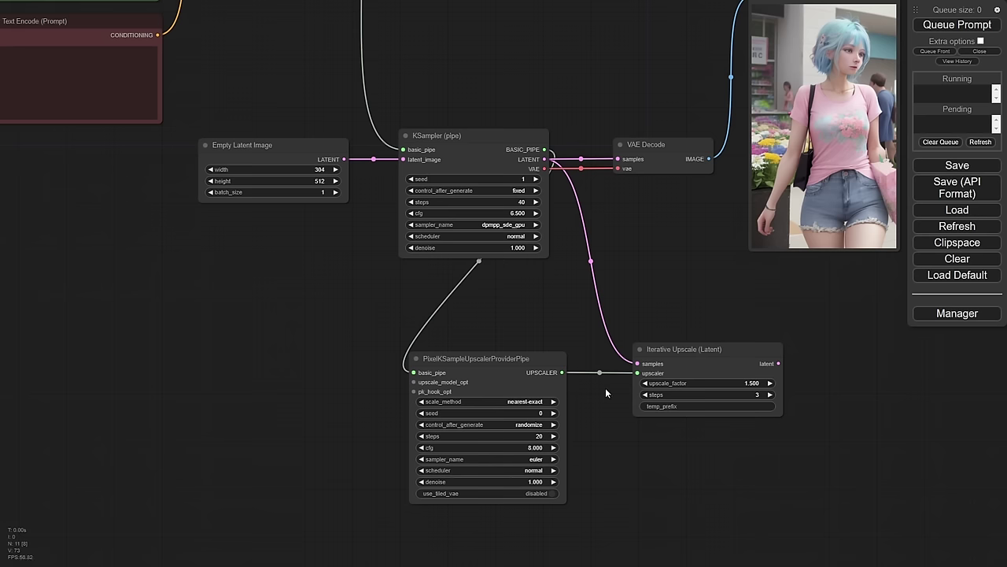
{"action": "left_click_drag", "start_coordinate": [450, 259], "coordinate": [557, 223]}
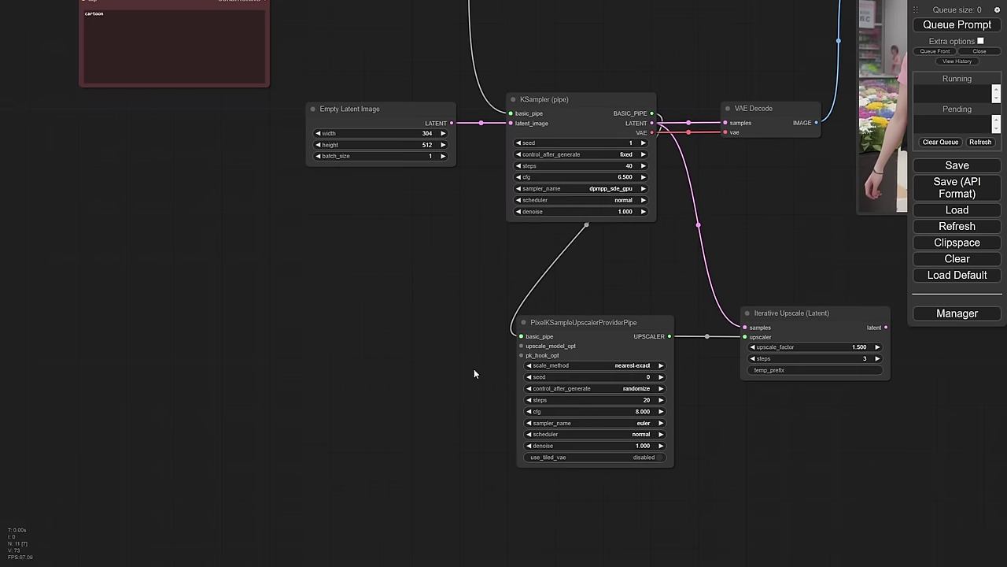
{"action": "scroll", "coordinate": [459, 382], "scroll_direction": "up", "scroll_amount": 4}
{"action": "left_click_drag", "start_coordinate": [473, 367], "coordinate": [552, 320]}
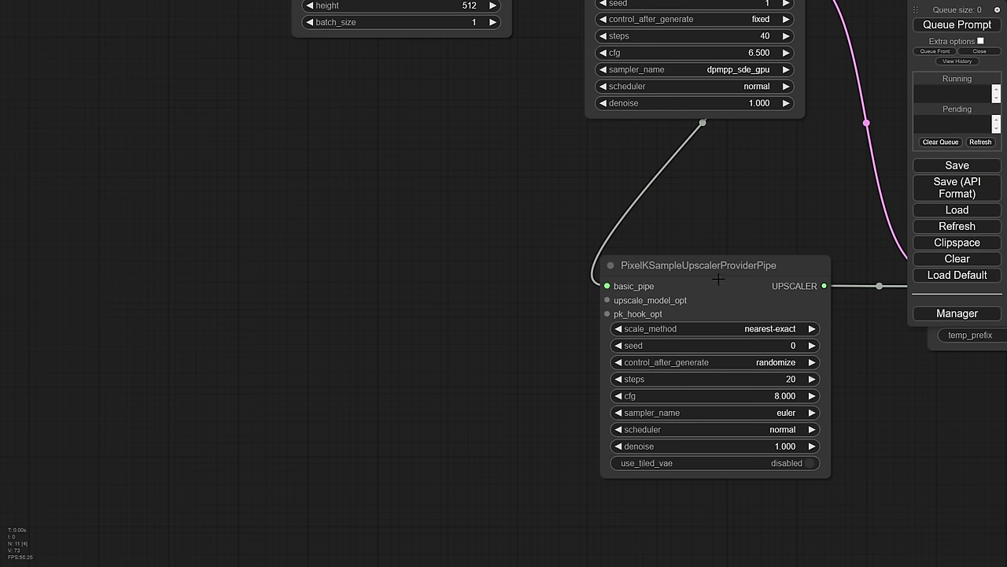
Step: Change the upscaler provider's steps from 20 to 30 and its denoise from 1.000 to 0.300
{"action": "left_click_drag", "start_coordinate": [718, 278], "coordinate": [708, 280]}
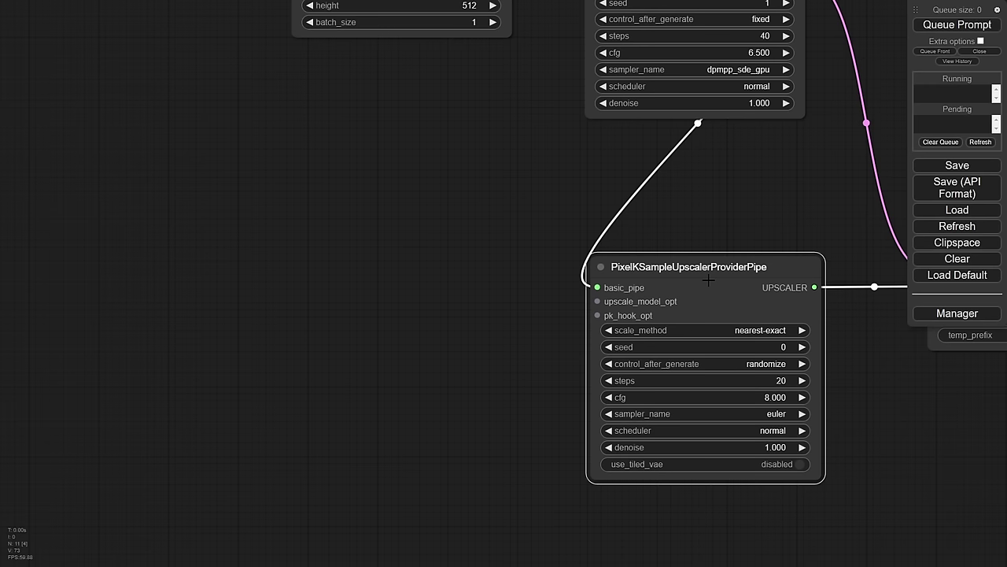
{"action": "left_click", "coordinate": [771, 384]}
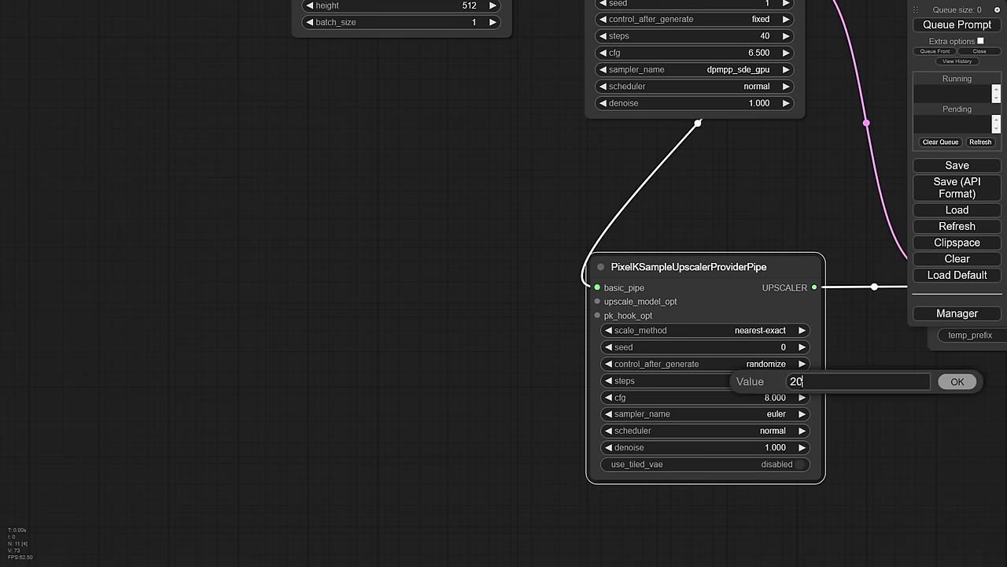
{"action": "key", "text": "BackSpace"}
{"action": "type", "text": "30"}
{"action": "key", "text": "Return"}
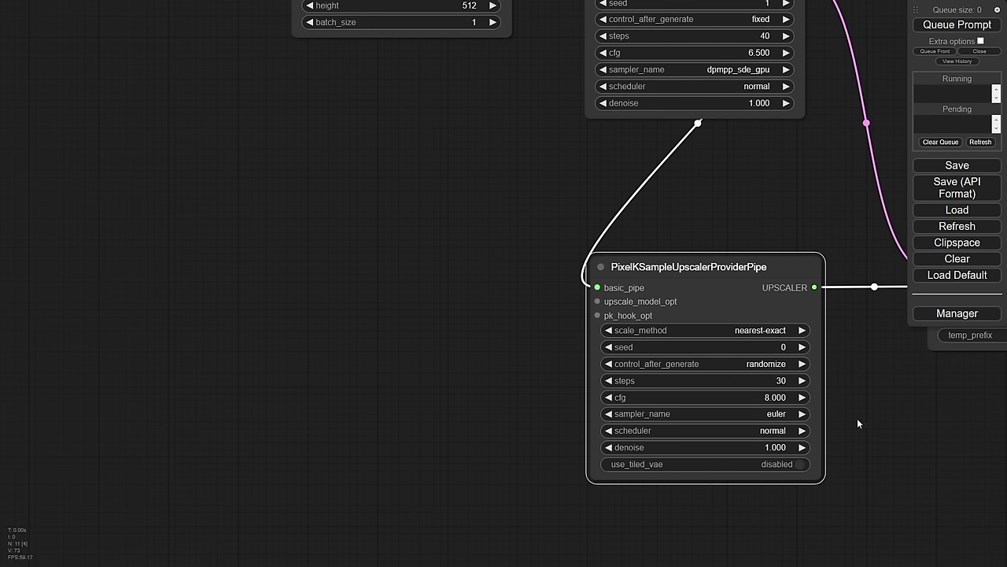
{"action": "left_click_drag", "start_coordinate": [856, 428], "coordinate": [619, 427]}
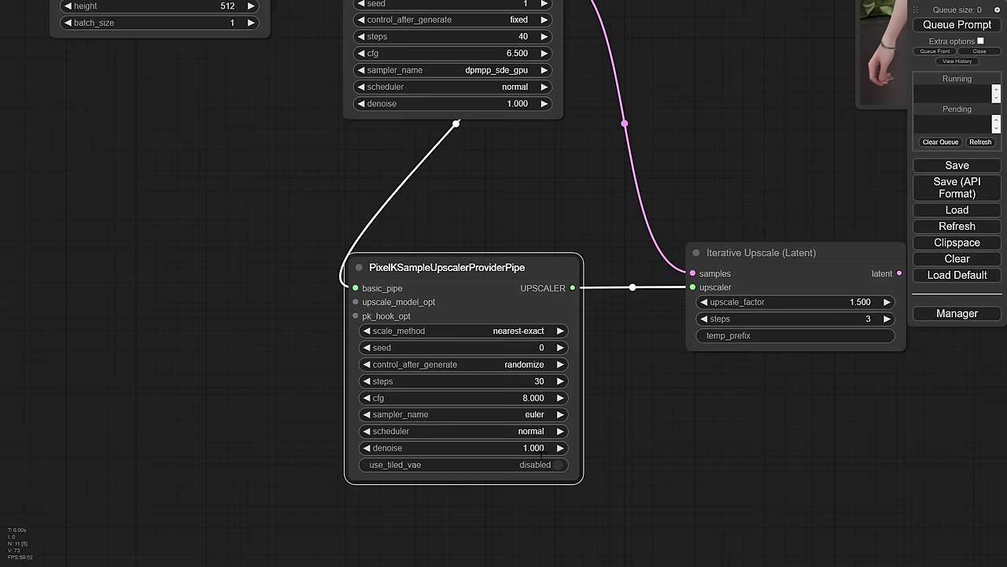
{"action": "left_click", "coordinate": [517, 448]}
{"action": "type", "text": ".3"}
{"action": "key", "text": "Return"}
{"action": "left_click_drag", "start_coordinate": [661, 402], "coordinate": [861, 392]}
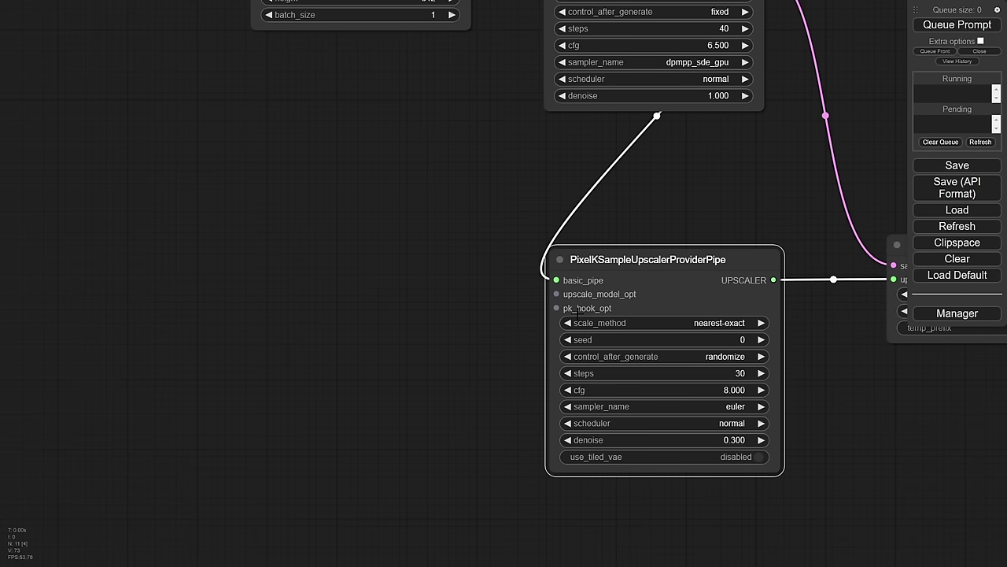
Step: Add a DenoiseScheduleHookProvider from pk_hook_opt with target_denoise 0.100, placed at the lower left
{"action": "left_click_drag", "start_coordinate": [510, 326], "coordinate": [472, 313]}
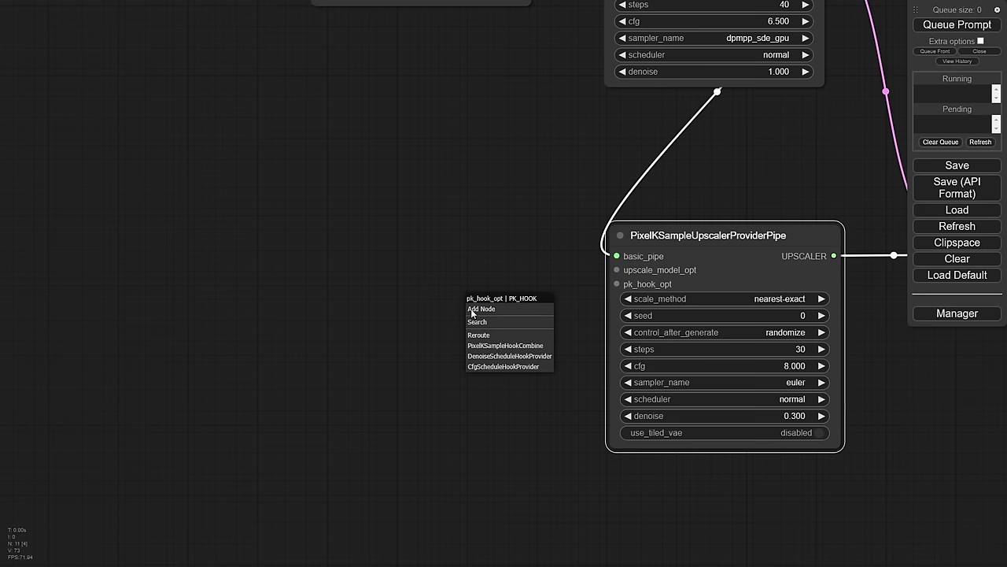
{"action": "left_click", "coordinate": [493, 358]}
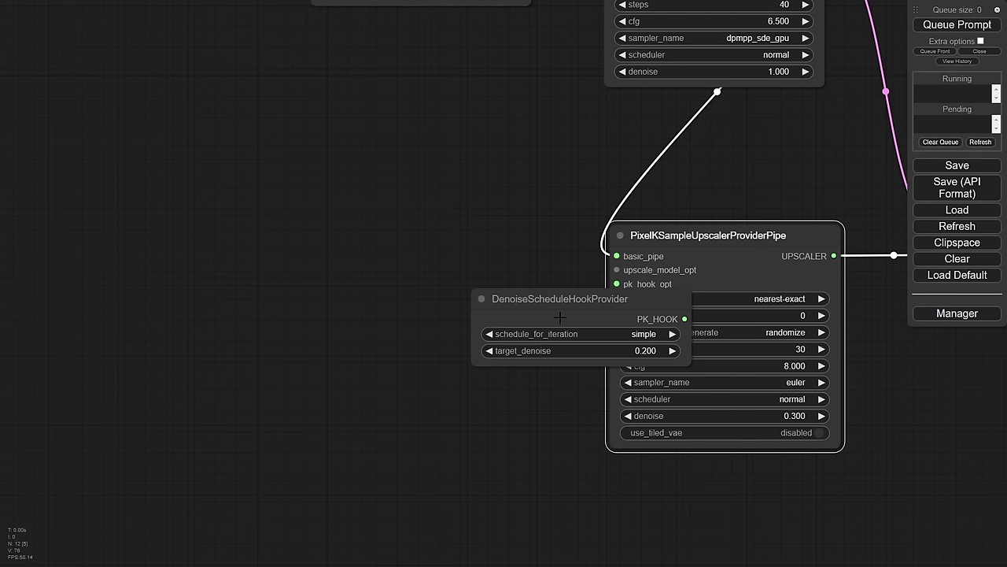
{"action": "left_click_drag", "start_coordinate": [571, 303], "coordinate": [403, 310]}
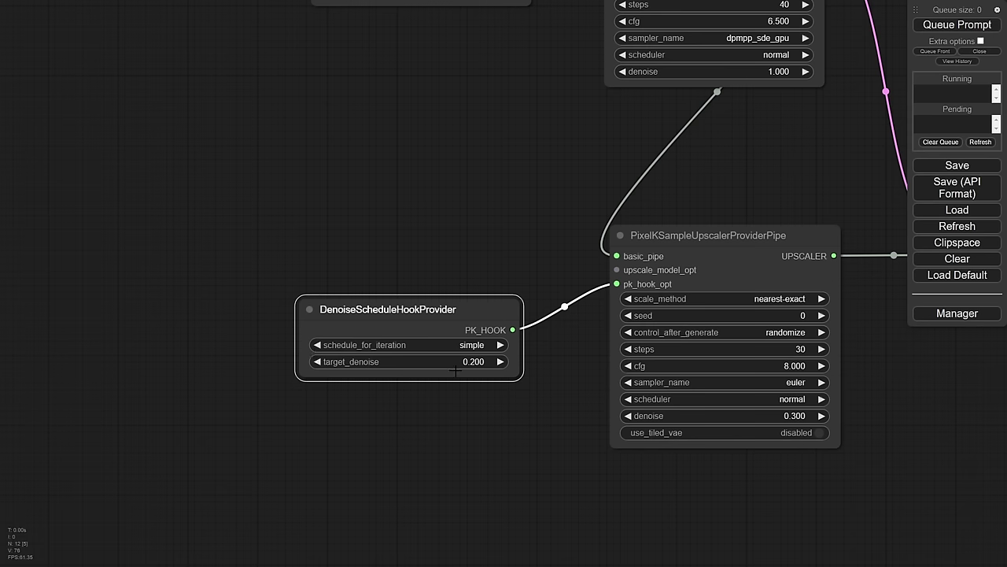
{"action": "left_click", "coordinate": [472, 363]}
{"action": "type", "text": "0.1"}
{"action": "key", "text": "Return"}
{"action": "left_click_drag", "start_coordinate": [920, 328], "coordinate": [690, 394]}
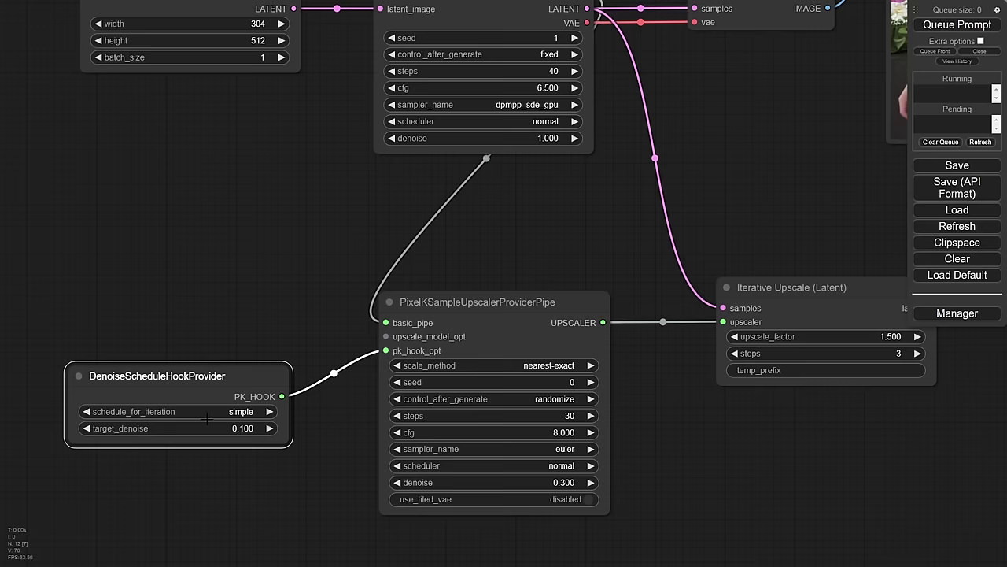
{"action": "left_click_drag", "start_coordinate": [219, 375], "coordinate": [184, 382]}
{"action": "left_click_drag", "start_coordinate": [313, 312], "coordinate": [504, 247]}
Step: Add a CfgScheduleHookProvider on pk_hook_opt with target_cfg 13.000, above the denoise hook
{"action": "left_click", "coordinate": [553, 341]}
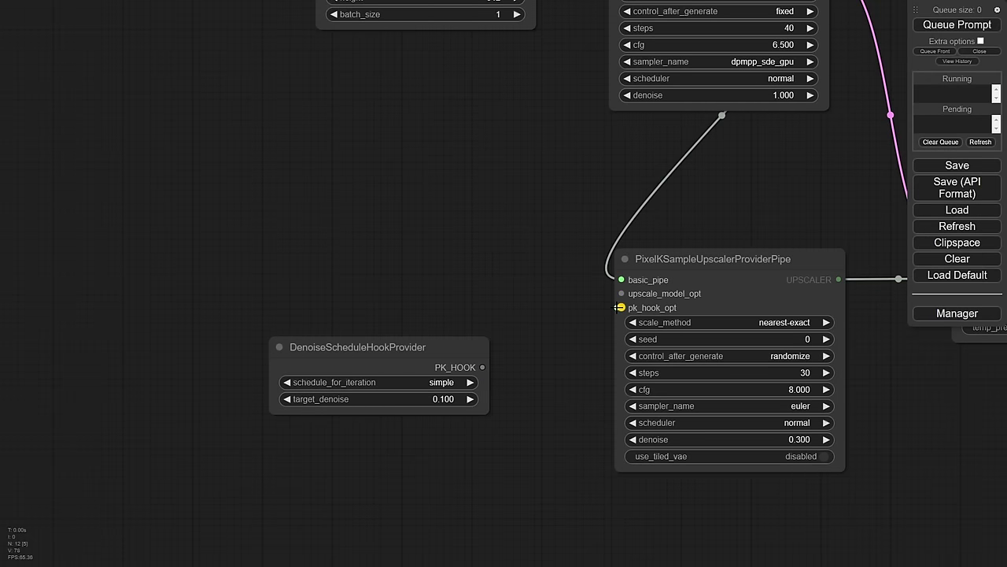
{"action": "left_click_drag", "start_coordinate": [621, 307], "coordinate": [508, 247]}
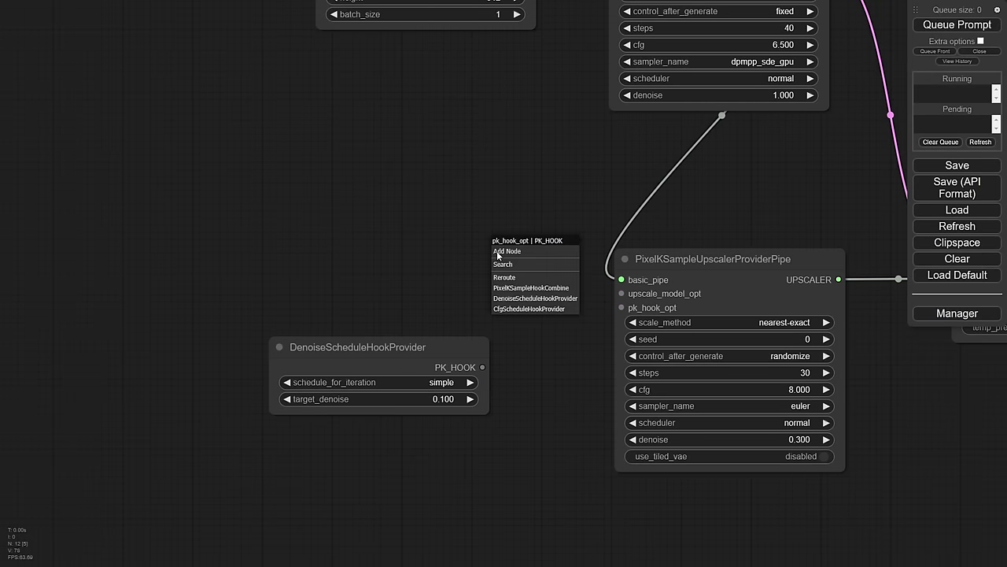
{"action": "left_click", "coordinate": [505, 312]}
{"action": "left_click_drag", "start_coordinate": [584, 255], "coordinate": [350, 250]}
{"action": "left_click", "coordinate": [404, 301]}
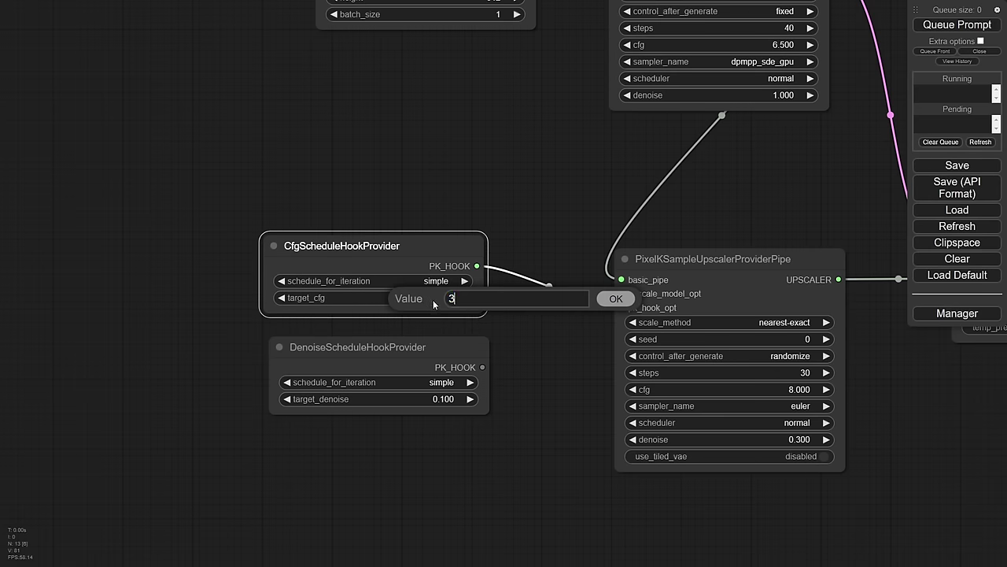
{"action": "type", "text": "13"}
{"action": "key", "text": "Return"}
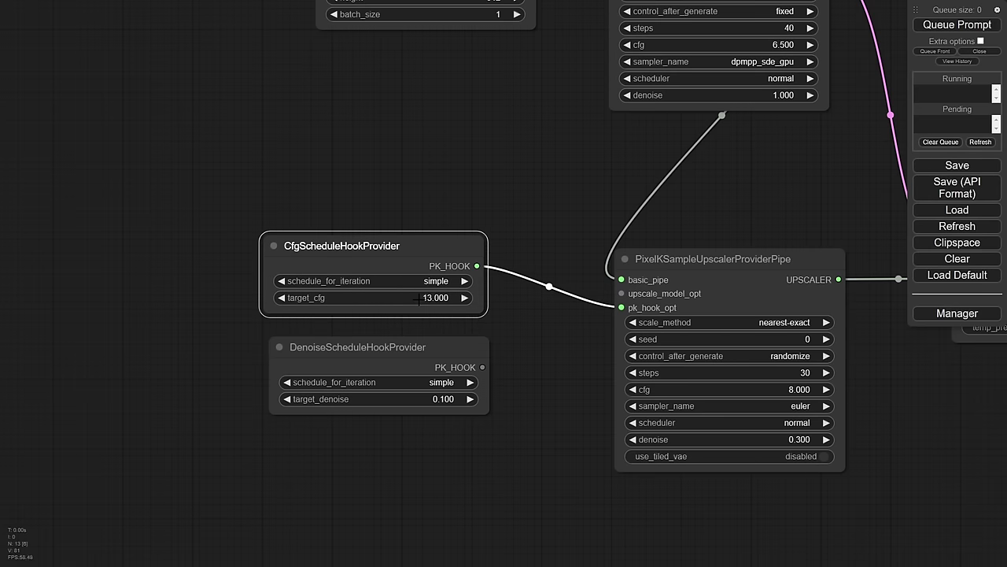
Step: Lower the upscaler provider's own cfg from 8.000 to 6.500
{"action": "left_click_drag", "start_coordinate": [400, 347], "coordinate": [395, 349]}
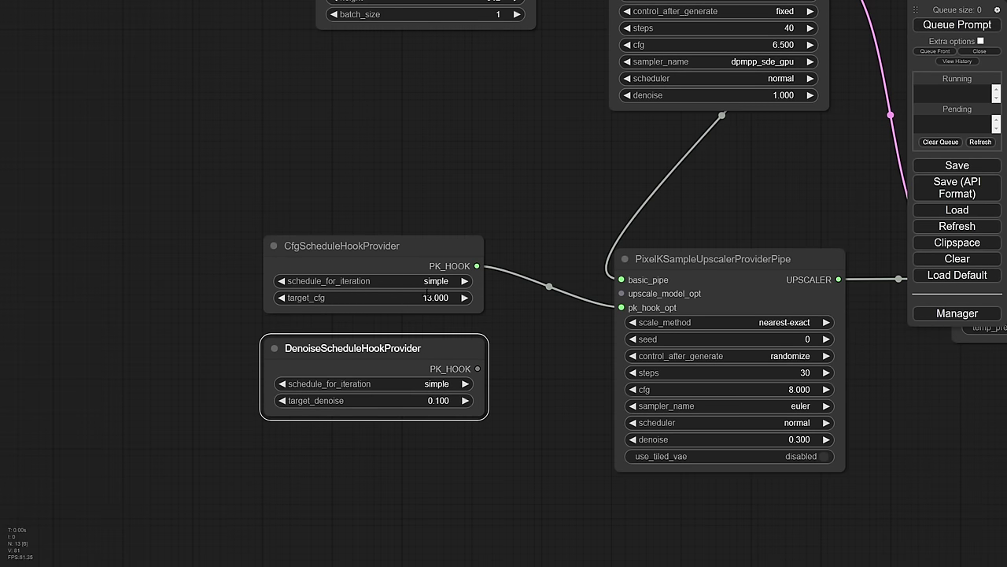
{"action": "left_click_drag", "start_coordinate": [556, 340], "coordinate": [363, 392]}
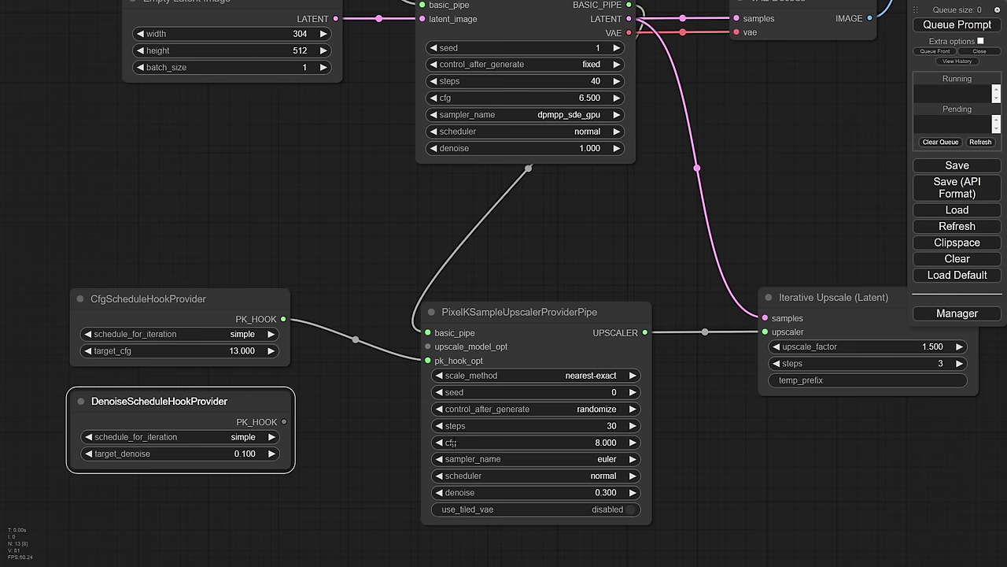
{"action": "left_click", "coordinate": [439, 443]}
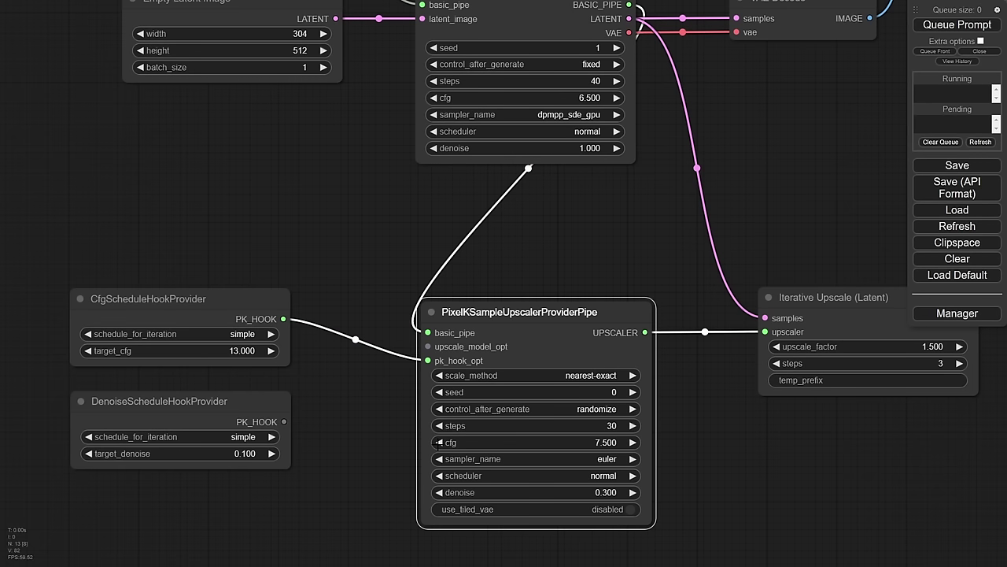
{"action": "left_click", "coordinate": [337, 387]}
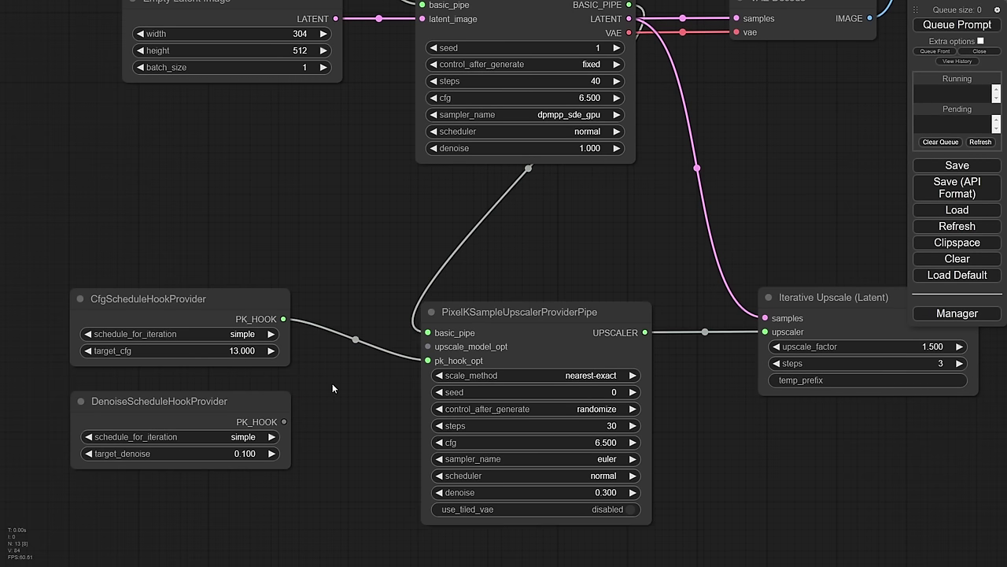
Step: Add a PixelKSampleHookCombine node on the upscaler provider's pk_hook_opt input
{"action": "left_click_drag", "start_coordinate": [285, 422], "coordinate": [627, 316]}
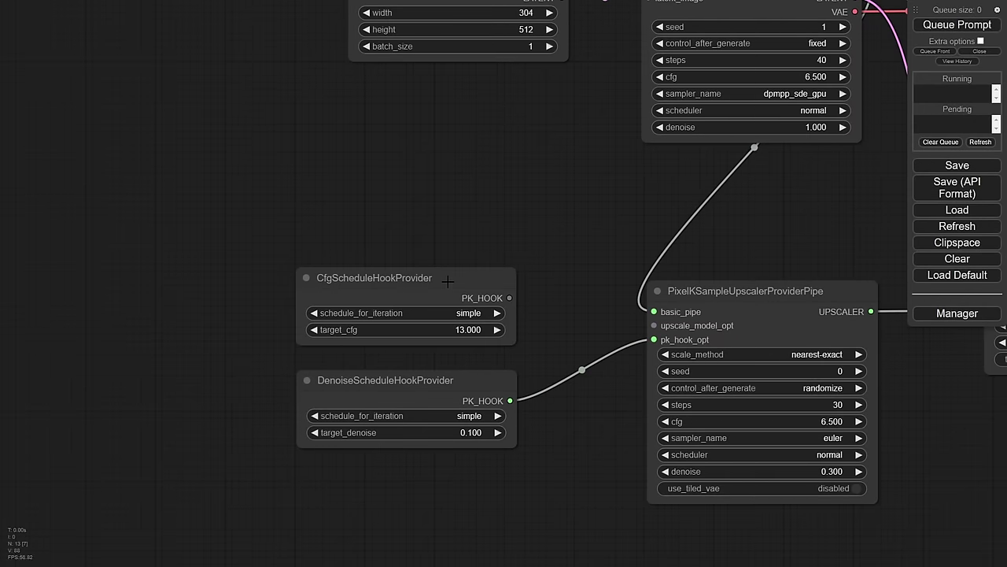
{"action": "left_click_drag", "start_coordinate": [448, 284], "coordinate": [376, 252]}
{"action": "left_click_drag", "start_coordinate": [390, 399], "coordinate": [297, 447]}
{"action": "left_click_drag", "start_coordinate": [654, 340], "coordinate": [574, 317]}
{"action": "left_click_drag", "start_coordinate": [654, 339], "coordinate": [546, 333]}
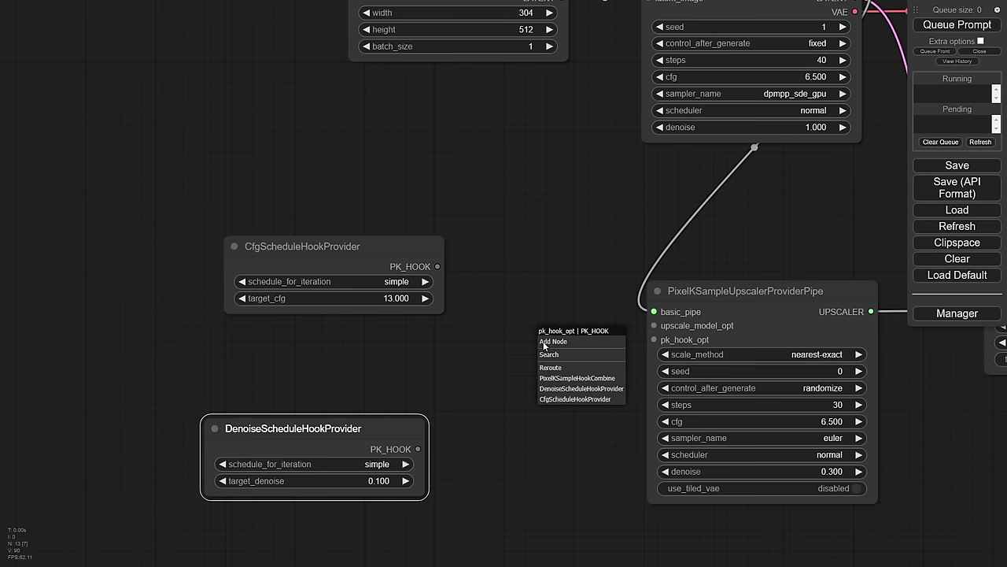
{"action": "left_click", "coordinate": [572, 384]}
{"action": "left_click_drag", "start_coordinate": [618, 339], "coordinate": [525, 317]}
Step: Wire the cfg hook into hook1 and the denoise hook into hook2, stacking both hook nodes
{"action": "left_click_drag", "start_coordinate": [437, 267], "coordinate": [463, 339]}
{"action": "left_click_drag", "start_coordinate": [368, 263], "coordinate": [313, 286]}
{"action": "left_click_drag", "start_coordinate": [369, 429], "coordinate": [323, 360]}
{"action": "left_click_drag", "start_coordinate": [377, 384], "coordinate": [464, 353]}
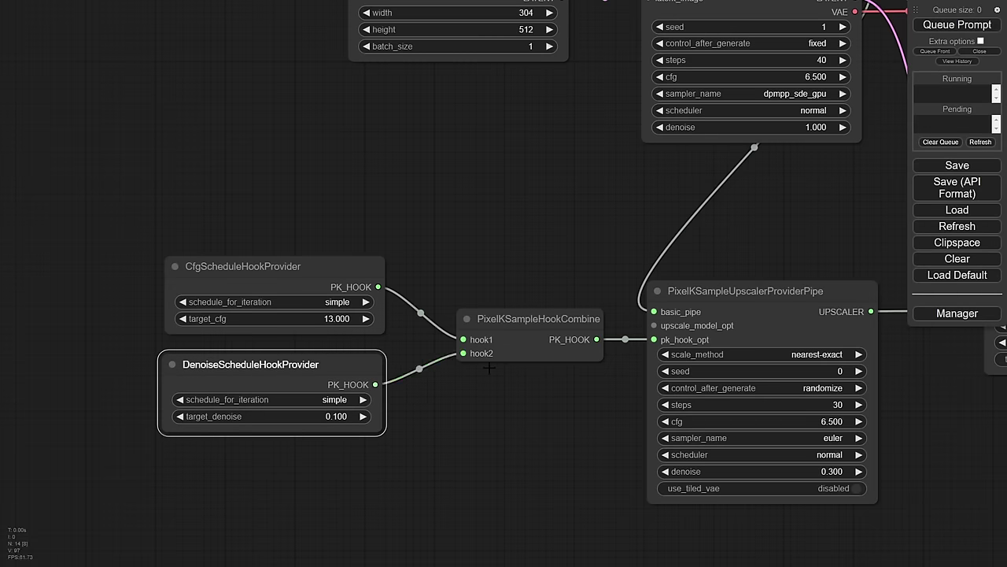
{"action": "left_click", "coordinate": [506, 414]}
{"action": "scroll", "coordinate": [509, 411], "scroll_direction": "down", "scroll_amount": 4}
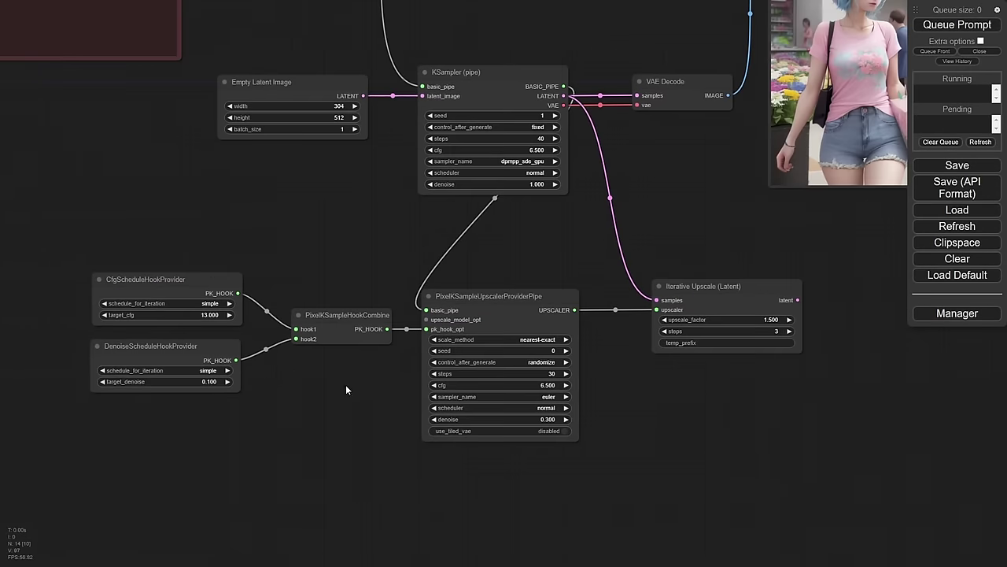
Step: Give the upscaler provider the dpmpp_sde_gpu sampler and a fixed seed of 2
{"action": "left_click", "coordinate": [549, 396]}
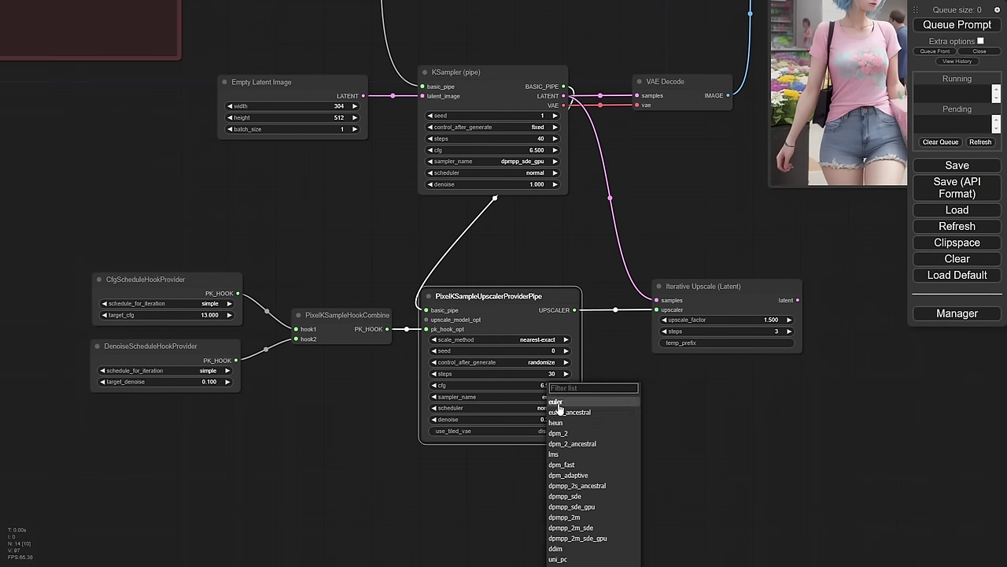
{"action": "left_click", "coordinate": [596, 508]}
{"action": "left_click", "coordinate": [554, 362]}
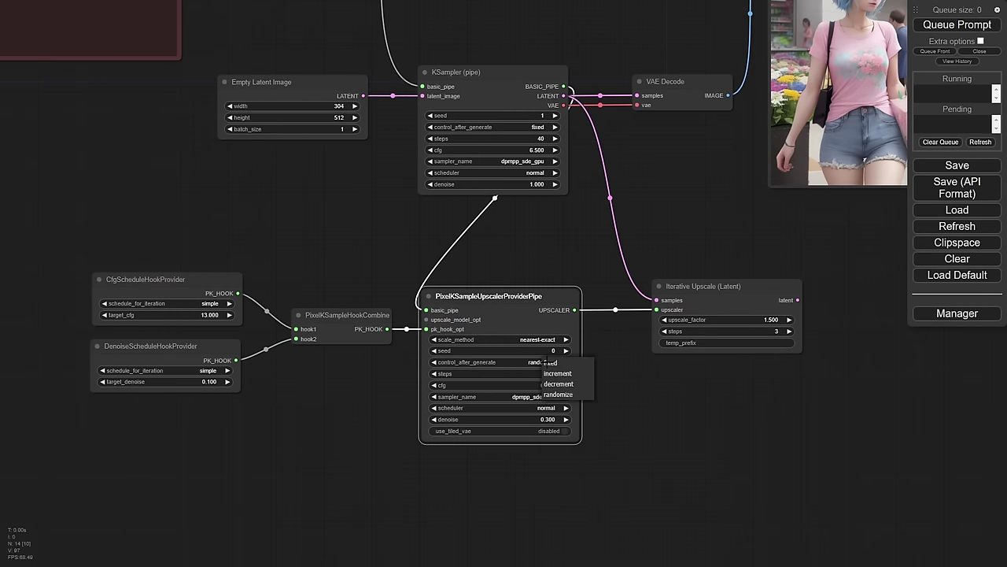
{"action": "left_click", "coordinate": [555, 364]}
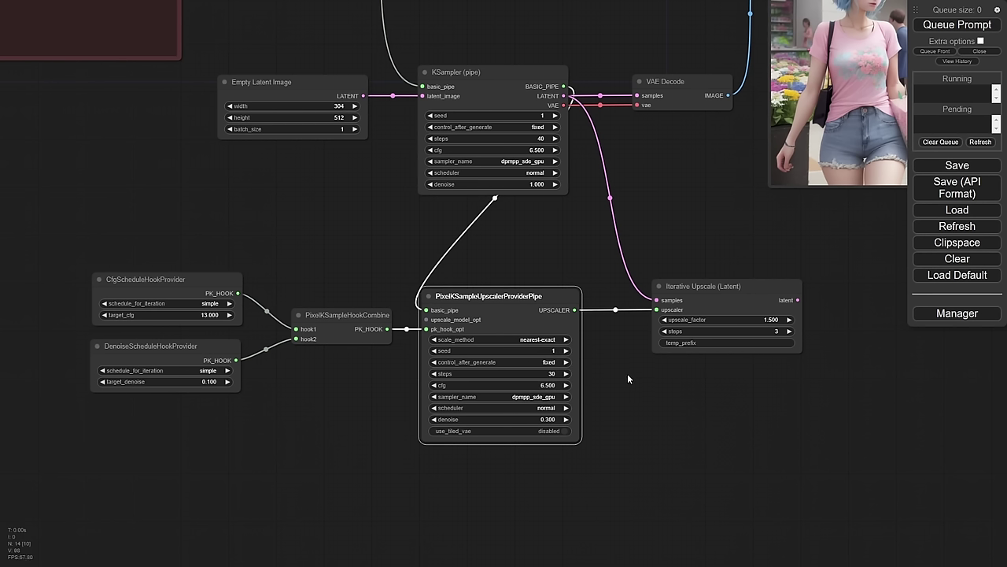
{"action": "left_click", "coordinate": [566, 351]}
Step: Colour the five hook and upscaler nodes pale_blue
{"action": "left_click_drag", "start_coordinate": [741, 248], "coordinate": [138, 417]}
{"action": "right_click", "coordinate": [191, 284]}
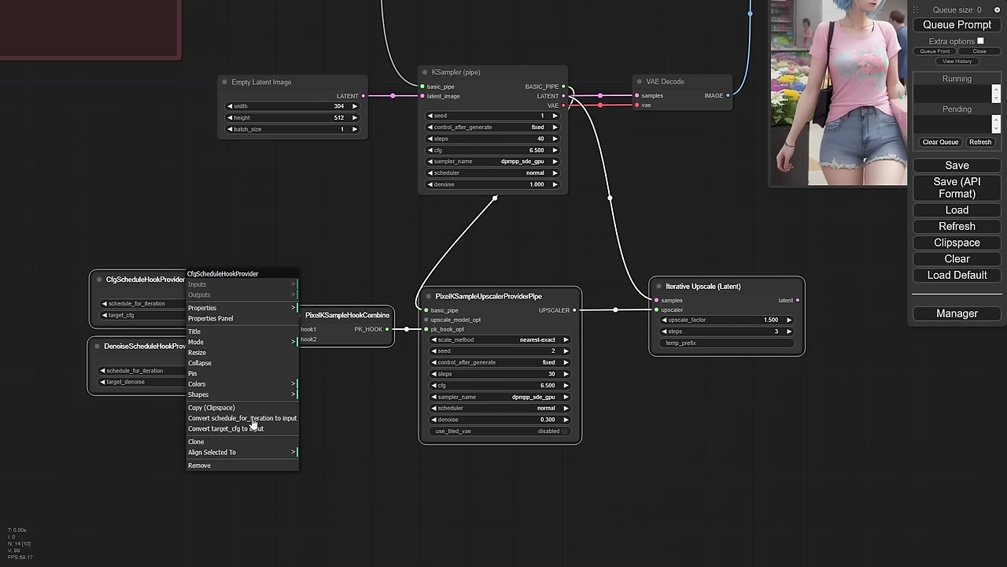
{"action": "left_click", "coordinate": [253, 386]}
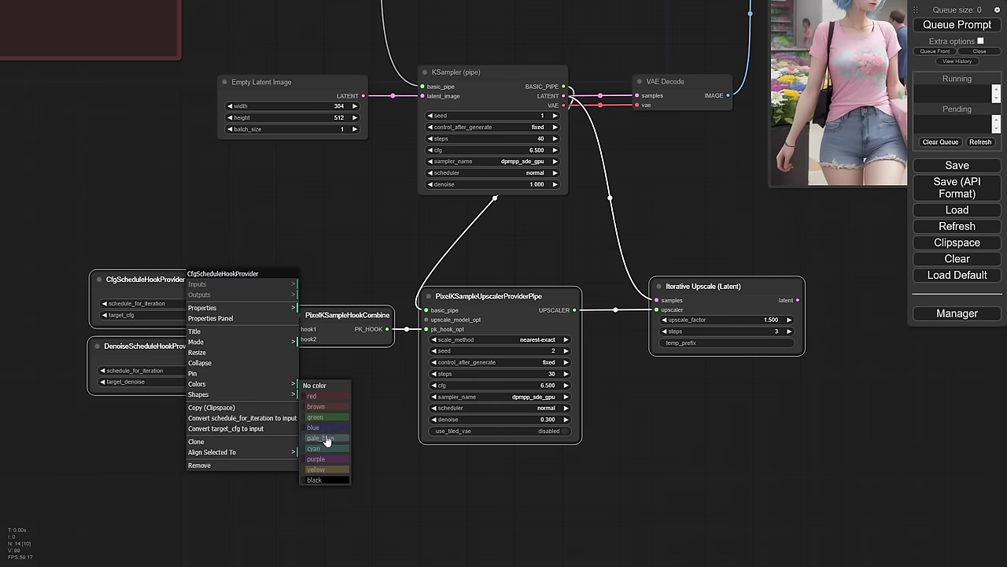
{"action": "left_click", "coordinate": [321, 437]}
Step: Colour the Empty Latent, KSampler, VAE Decode and Preview Image nodes blue
{"action": "left_click_drag", "start_coordinate": [565, 247], "coordinate": [525, 275]}
{"action": "left_click_drag", "start_coordinate": [694, 190], "coordinate": [618, 324]}
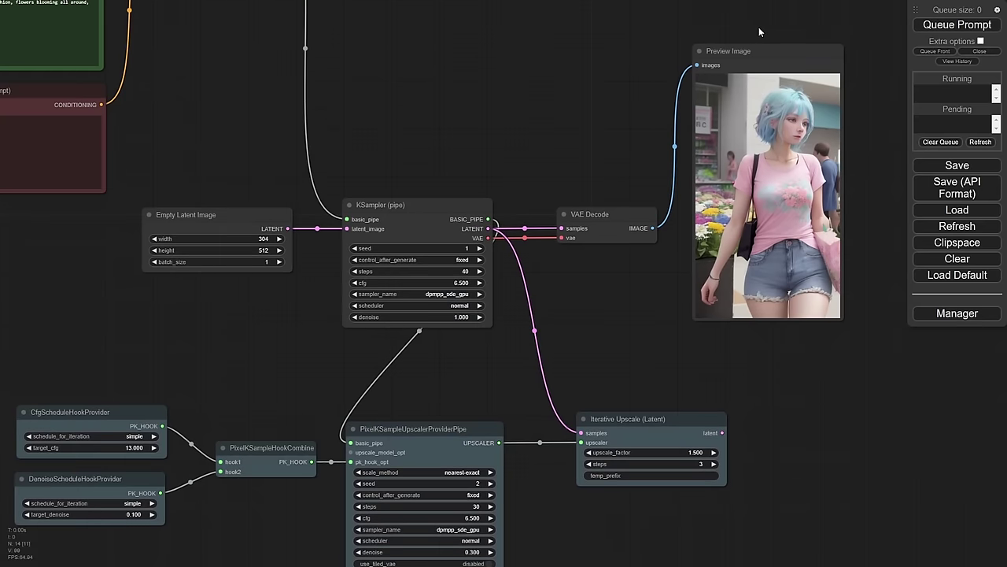
{"action": "left_click_drag", "start_coordinate": [759, 32], "coordinate": [240, 296]}
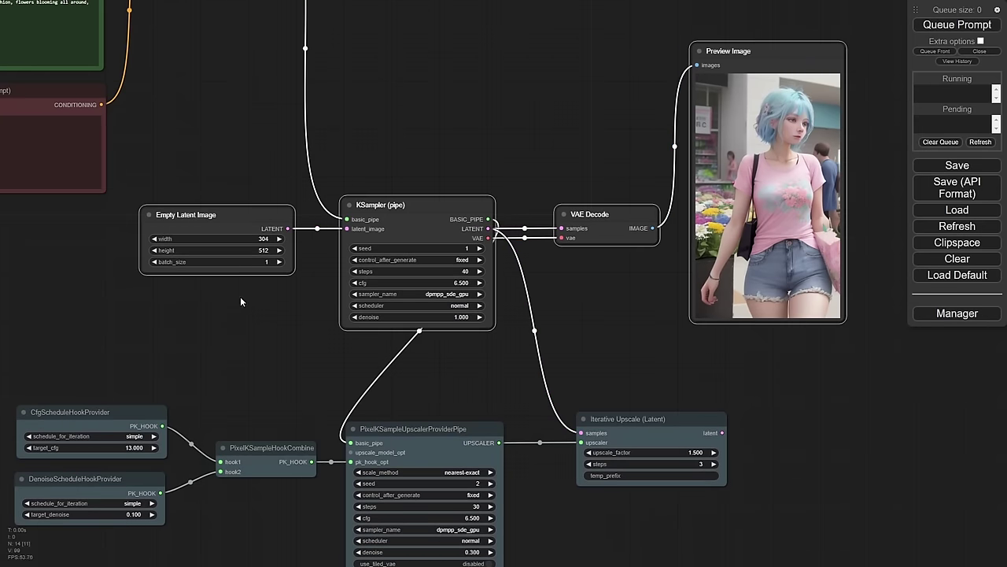
{"action": "right_click", "coordinate": [403, 205]}
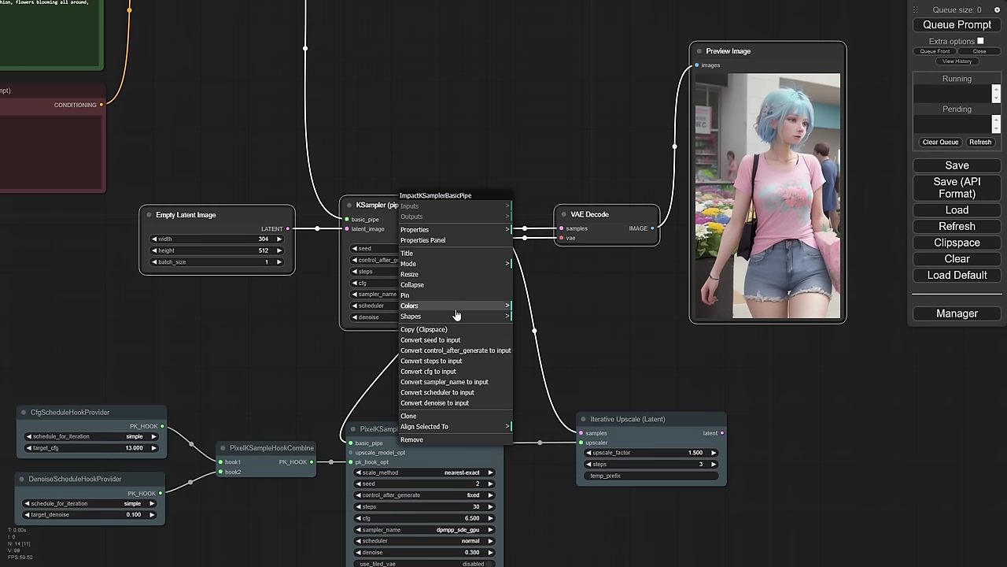
{"action": "left_click", "coordinate": [457, 315]}
{"action": "left_click", "coordinate": [542, 350]}
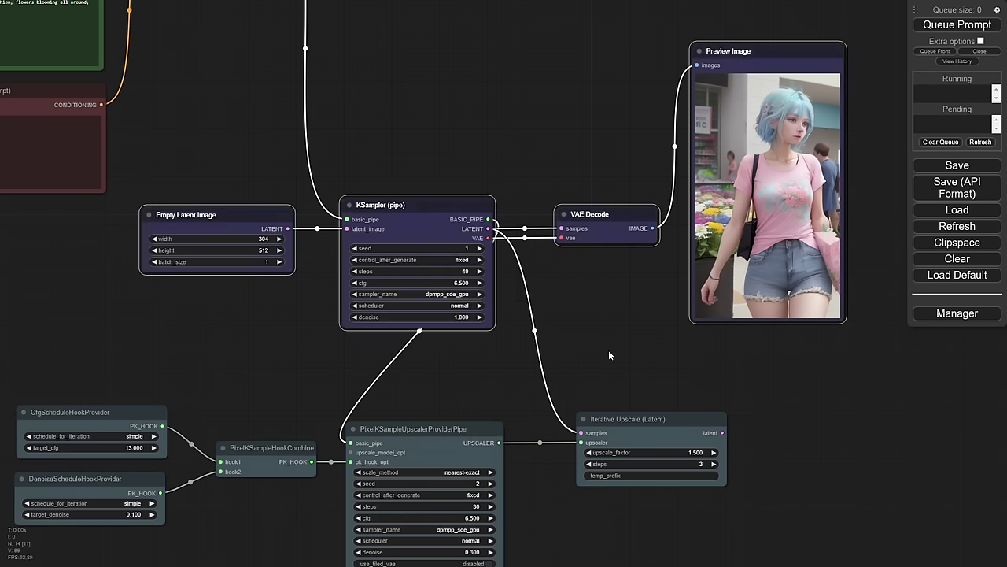
{"action": "scroll", "coordinate": [615, 357], "scroll_direction": "down", "scroll_amount": 3}
{"action": "scroll", "coordinate": [752, 368], "scroll_direction": "up", "scroll_amount": 2}
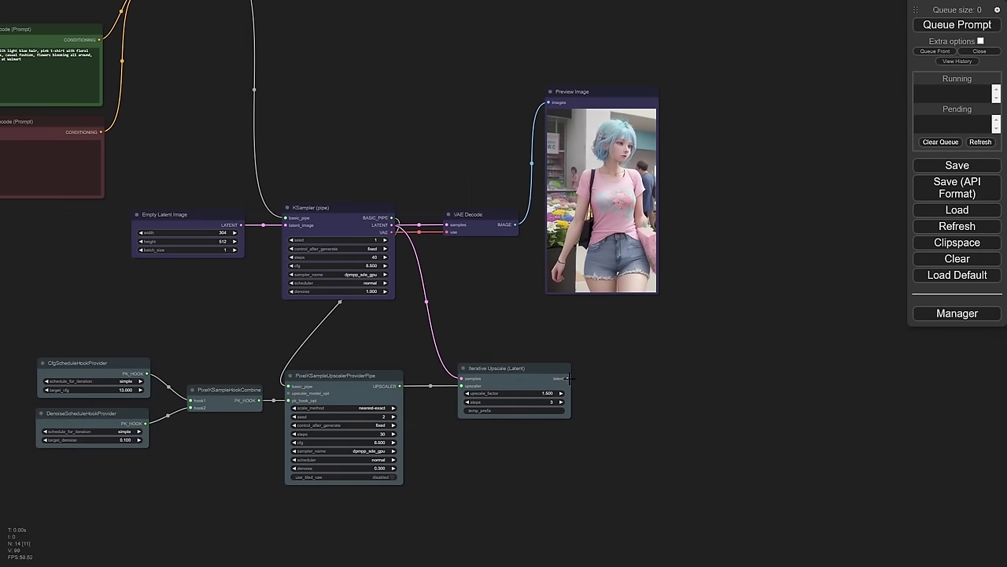
Step: Add a VAE Decode fed by Iterative Upscale's upscaled latent output
{"action": "left_click_drag", "start_coordinate": [568, 379], "coordinate": [625, 376]}
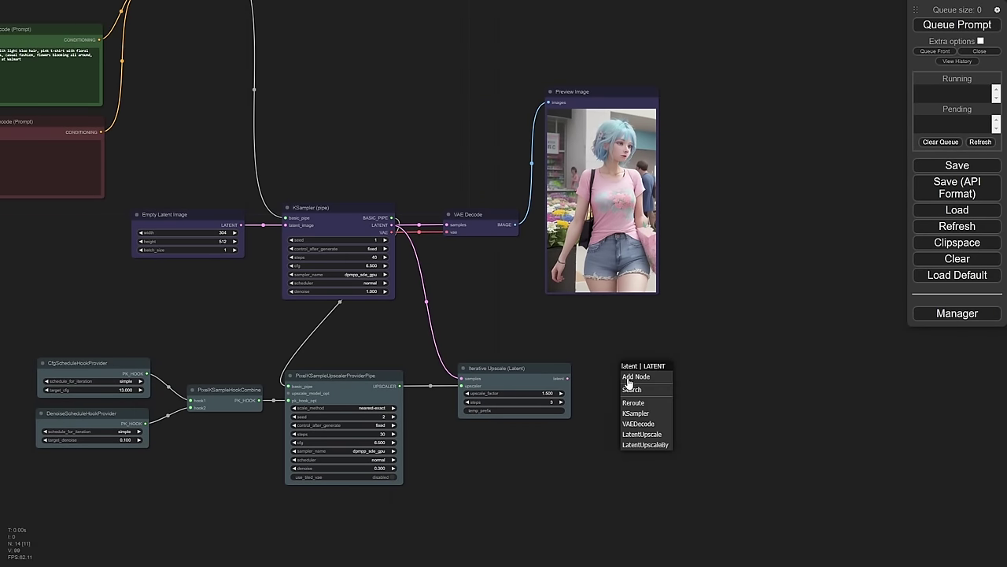
{"action": "left_click", "coordinate": [638, 424]}
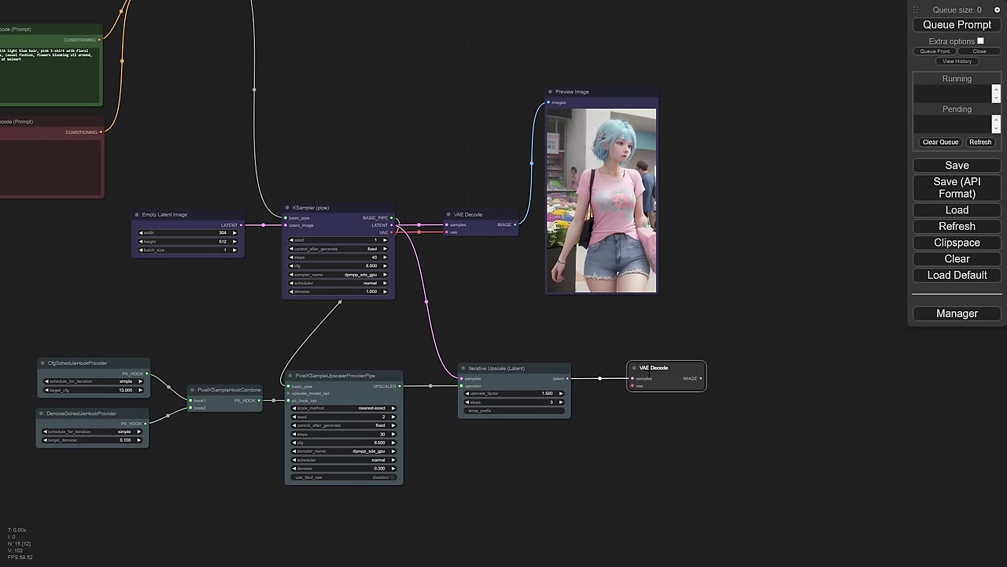
{"action": "scroll", "coordinate": [543, 333], "scroll_direction": "up", "scroll_amount": 3}
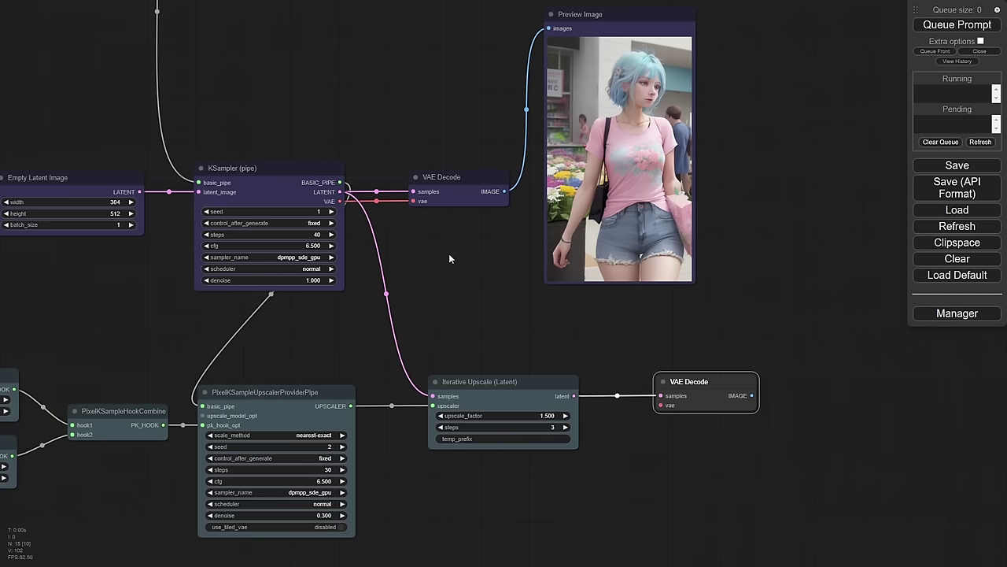
{"action": "left_click_drag", "start_coordinate": [455, 249], "coordinate": [495, 231]}
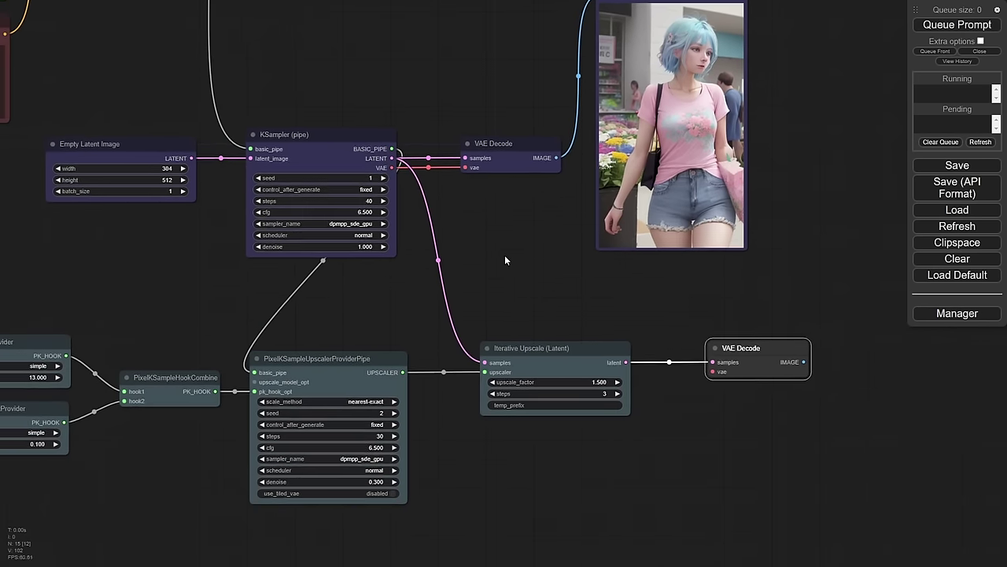
{"action": "scroll", "coordinate": [510, 260], "scroll_direction": "down", "scroll_amount": 5}
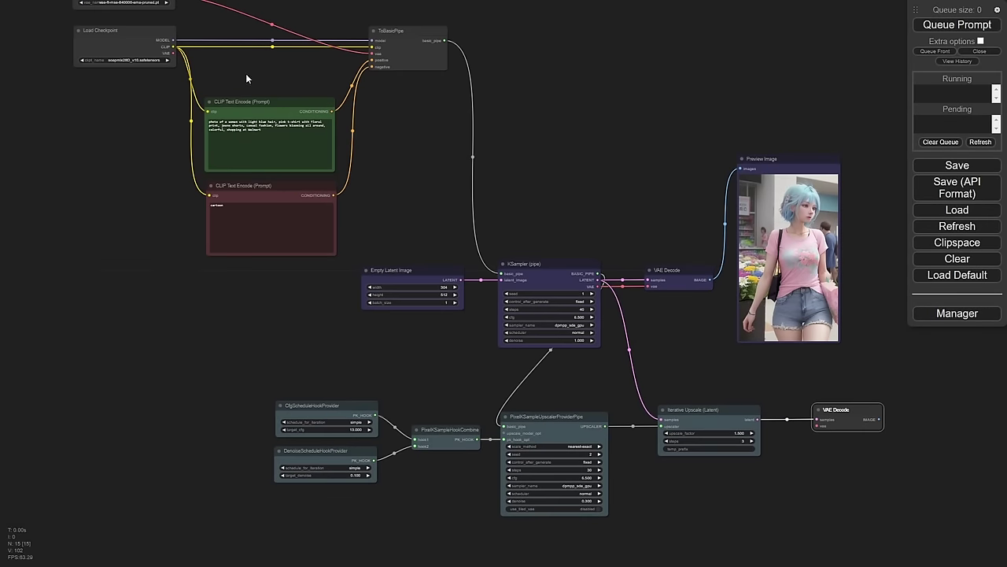
{"action": "scroll", "coordinate": [389, 129], "scroll_direction": "down", "scroll_amount": 1}
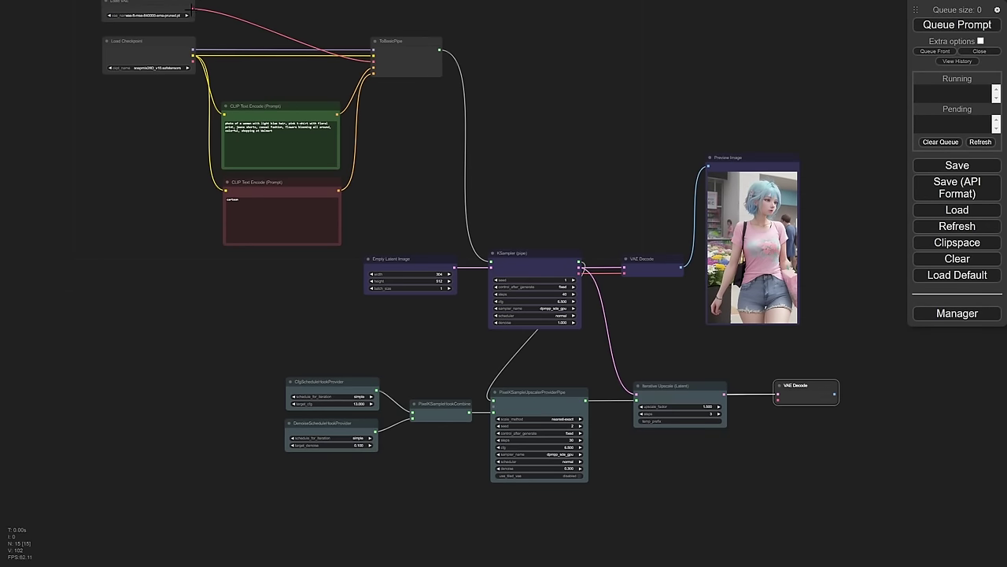
{"action": "left_click_drag", "start_coordinate": [604, 219], "coordinate": [452, 148]}
{"action": "scroll", "coordinate": [415, 192], "scroll_direction": "up", "scroll_amount": 5}
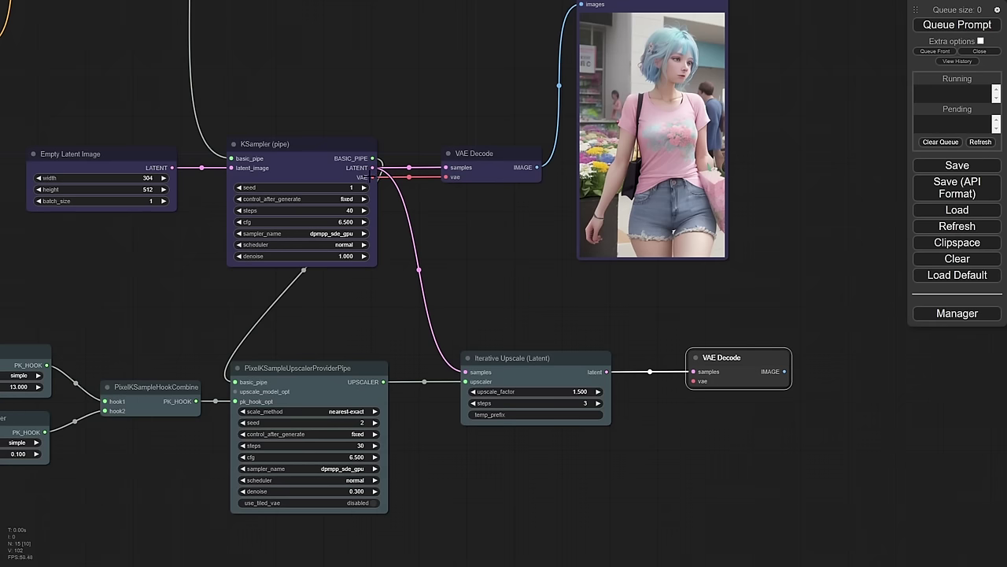
Step: Route the KSampler's VAE through a horizontal reroute into the new VAE Decode
{"action": "left_click_drag", "start_coordinate": [371, 175], "coordinate": [712, 290]}
{"action": "left_click", "coordinate": [445, 513]}
{"action": "left_click_drag", "start_coordinate": [477, 418], "coordinate": [487, 438]}
{"action": "left_click_drag", "start_coordinate": [779, 383], "coordinate": [561, 383]}
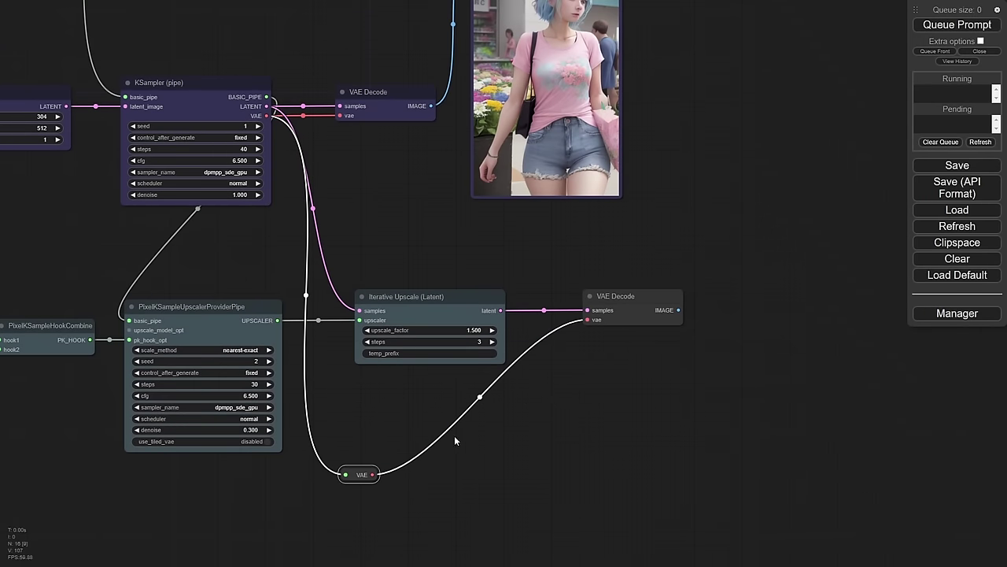
{"action": "right_click", "coordinate": [354, 474]}
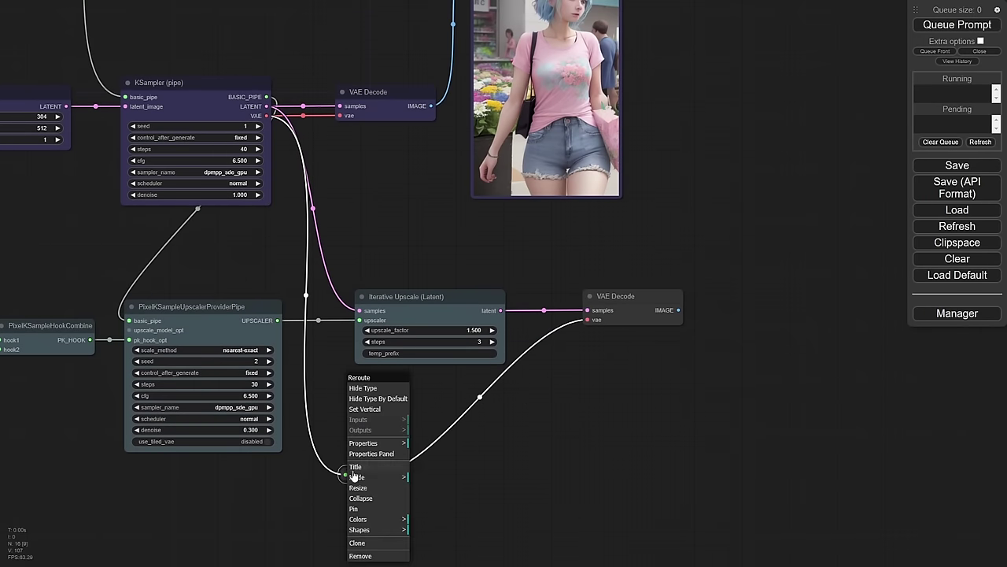
{"action": "left_click", "coordinate": [377, 415]}
{"action": "left_click_drag", "start_coordinate": [357, 478], "coordinate": [341, 472]}
{"action": "left_click_drag", "start_coordinate": [447, 470], "coordinate": [512, 365]}
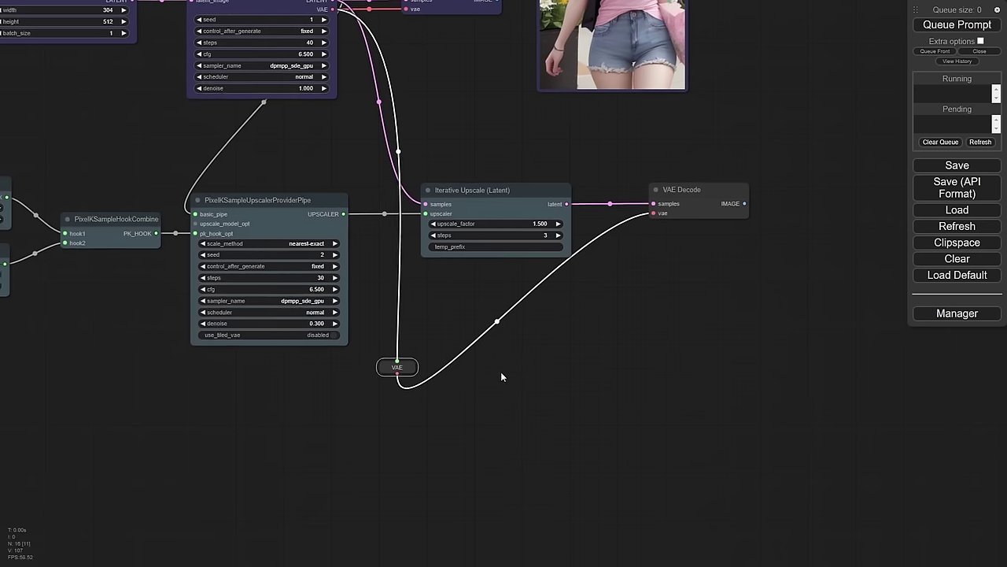
{"action": "right_click", "coordinate": [386, 363]}
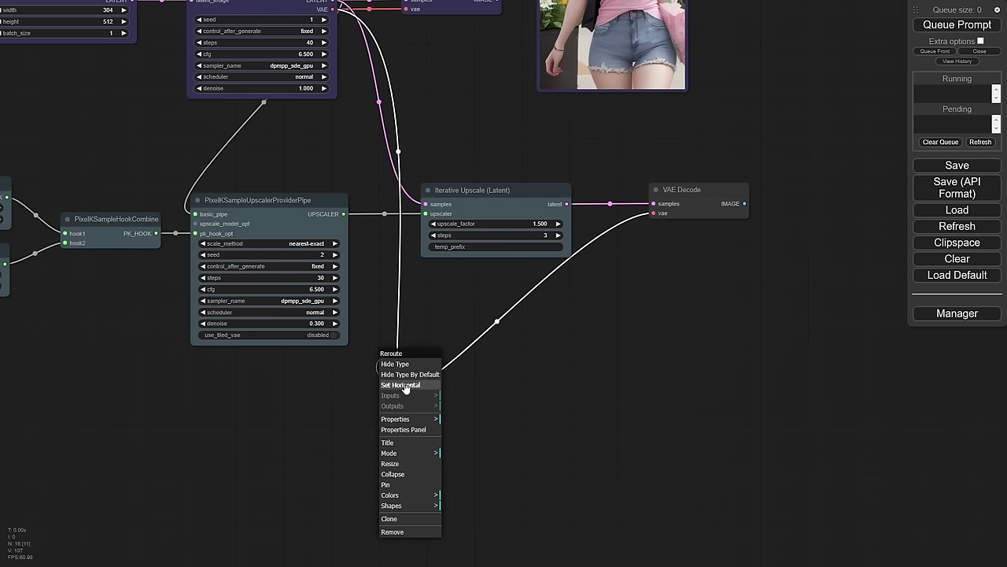
{"action": "left_click", "coordinate": [405, 386]}
{"action": "left_click_drag", "start_coordinate": [396, 367], "coordinate": [437, 371]}
{"action": "left_click_drag", "start_coordinate": [672, 328], "coordinate": [541, 60]}
Step: Add a Preview Image for the upscaled decode beside the first preview, coloured pale_blue
{"action": "left_click", "coordinate": [586, 326]}
{"action": "left_click_drag", "start_coordinate": [618, 164], "coordinate": [688, 346]}
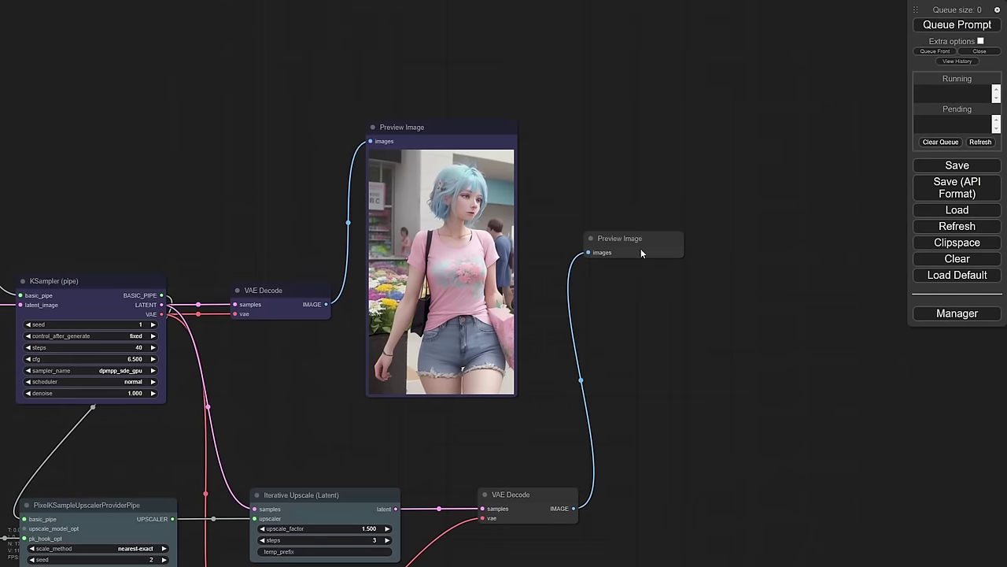
{"action": "left_click_drag", "start_coordinate": [638, 242], "coordinate": [596, 133]}
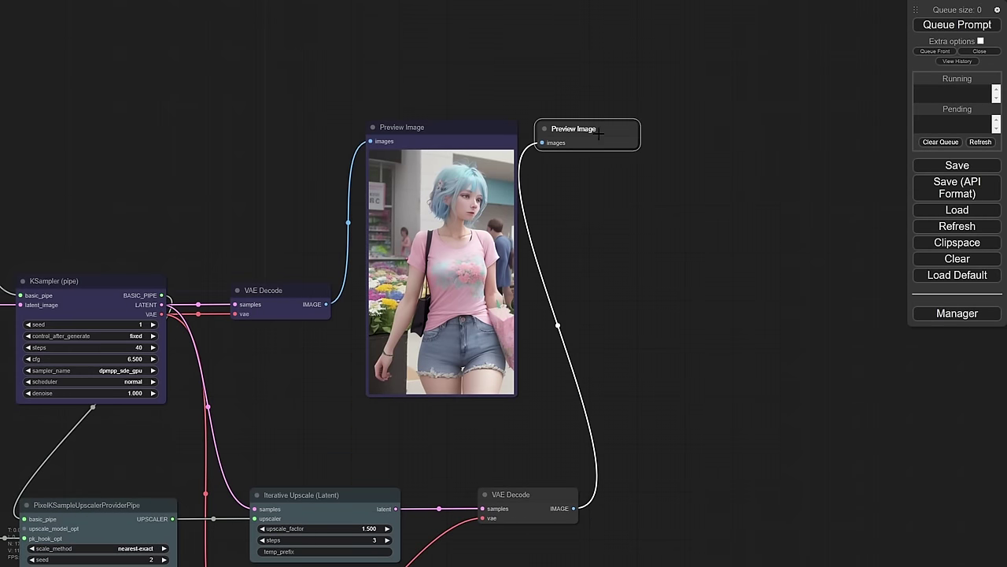
{"action": "right_click", "coordinate": [598, 134]}
{"action": "left_click", "coordinate": [629, 235]}
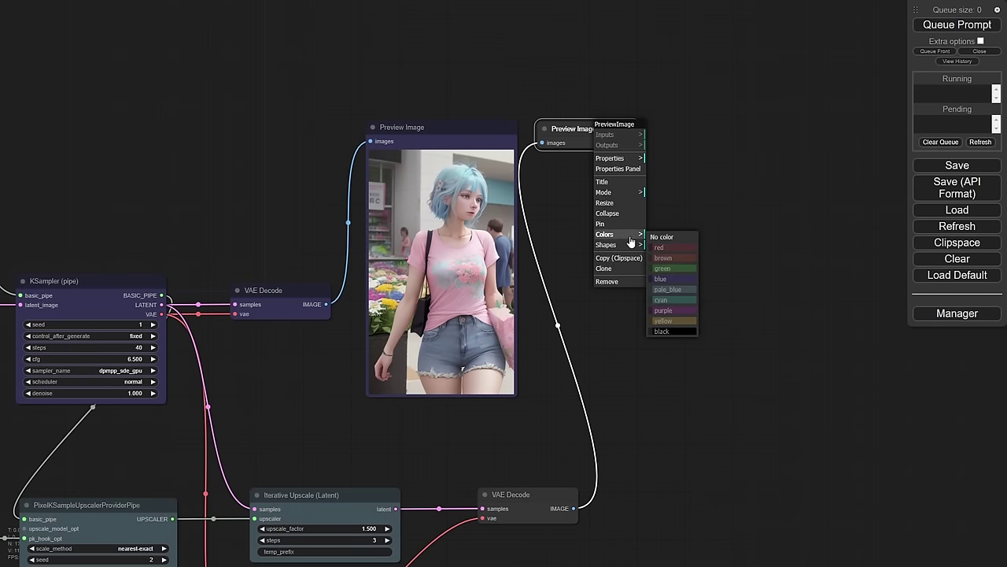
{"action": "left_click", "coordinate": [668, 289]}
Step: Pan and zoom the canvas to frame the KSampler and upscaler nodes
{"action": "left_click_drag", "start_coordinate": [515, 390], "coordinate": [834, 292]}
{"action": "left_click_drag", "start_coordinate": [326, 307], "coordinate": [446, 345]}
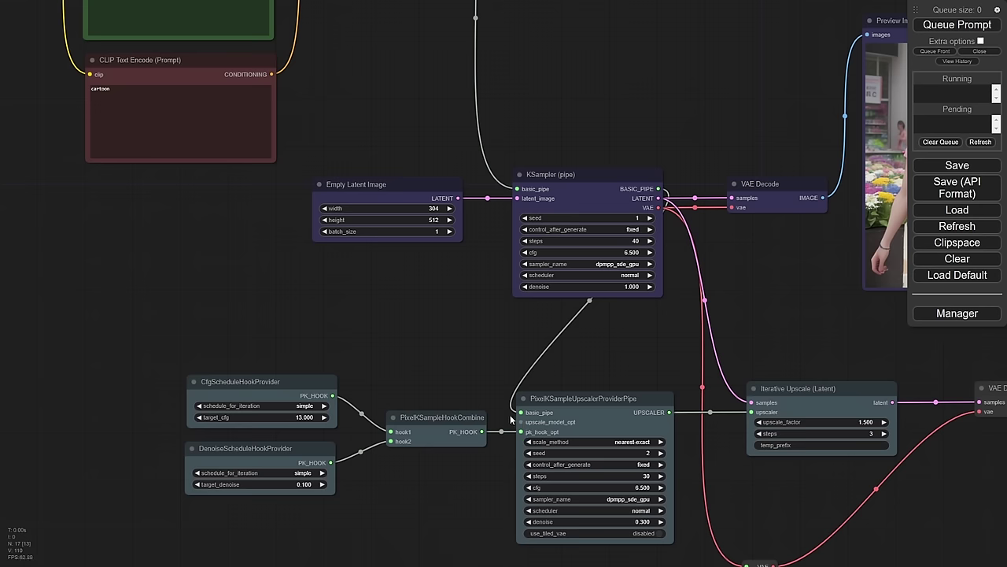
{"action": "left_click_drag", "start_coordinate": [623, 372], "coordinate": [283, 339]}
{"action": "scroll", "coordinate": [457, 268], "scroll_direction": "down", "scroll_amount": 2}
{"action": "left_click_drag", "start_coordinate": [449, 259], "coordinate": [572, 383]}
{"action": "scroll", "coordinate": [477, 183], "scroll_direction": "down", "scroll_amount": 2}
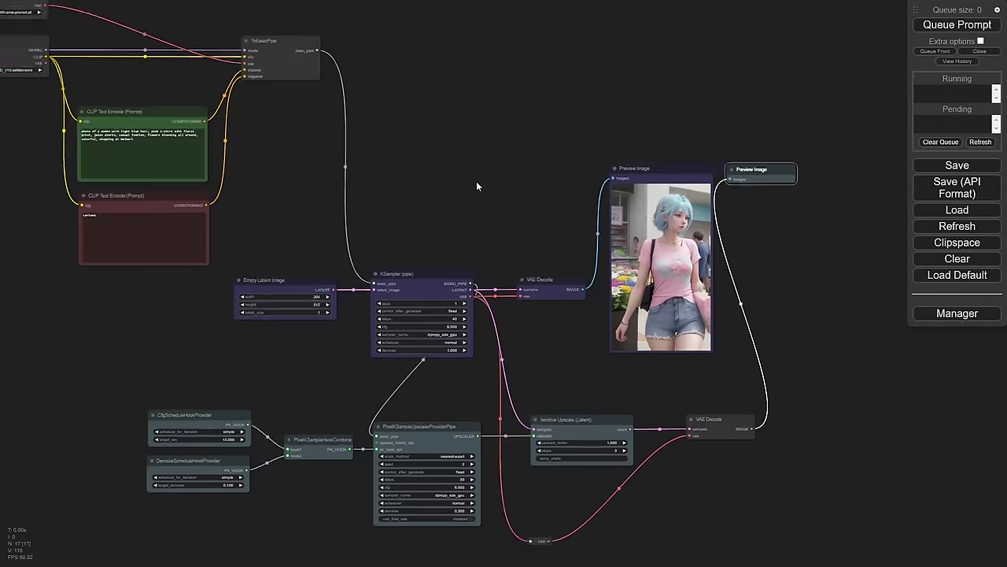
{"action": "left_click_drag", "start_coordinate": [476, 183], "coordinate": [540, 156]}
{"action": "scroll", "coordinate": [587, 291], "scroll_direction": "up", "scroll_amount": 5}
{"action": "left_click_drag", "start_coordinate": [587, 291], "coordinate": [752, 227]}
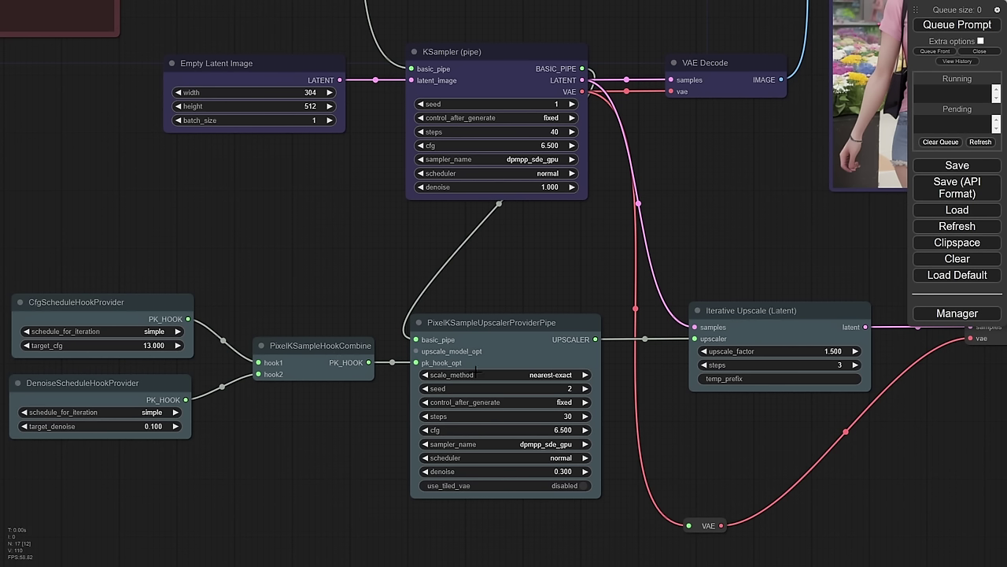
Step: Run the workflow with Queue Prompt to render the latent-upscaled image
{"action": "scroll", "coordinate": [712, 419], "scroll_direction": "down", "scroll_amount": 3}
{"action": "left_click", "coordinate": [957, 25]}
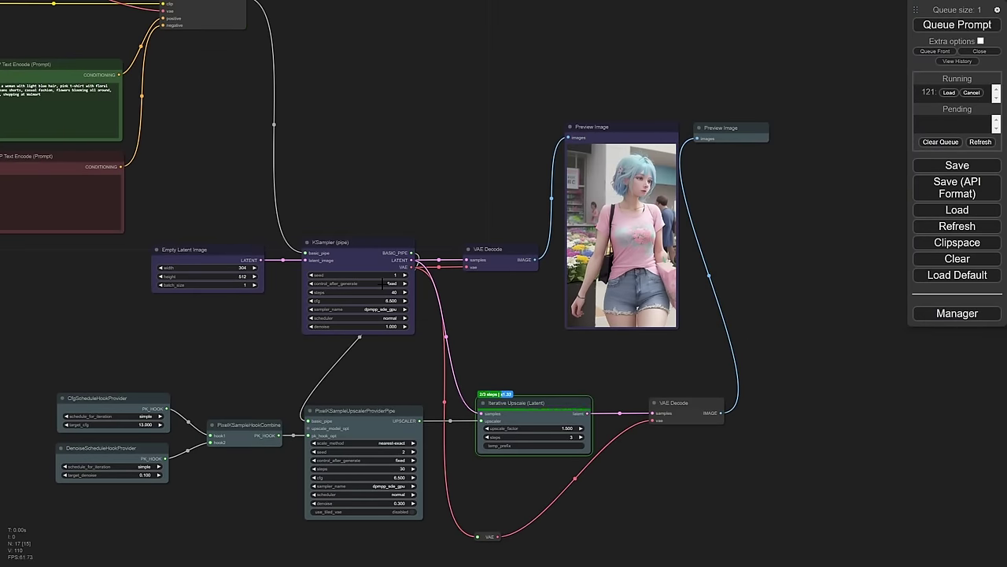
{"action": "scroll", "coordinate": [535, 397], "scroll_direction": "up", "scroll_amount": 10}
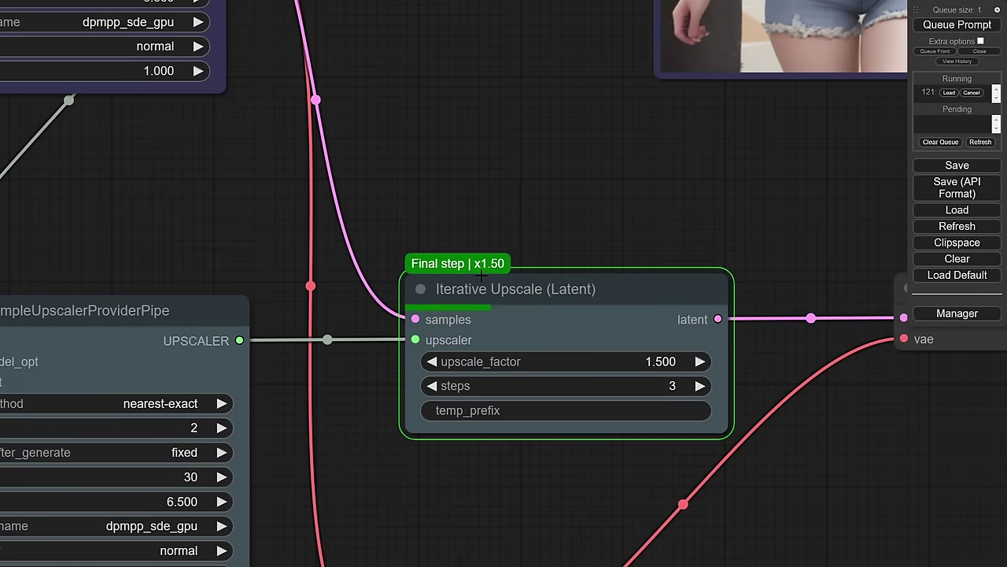
{"action": "scroll", "coordinate": [525, 368], "scroll_direction": "down", "scroll_amount": 10}
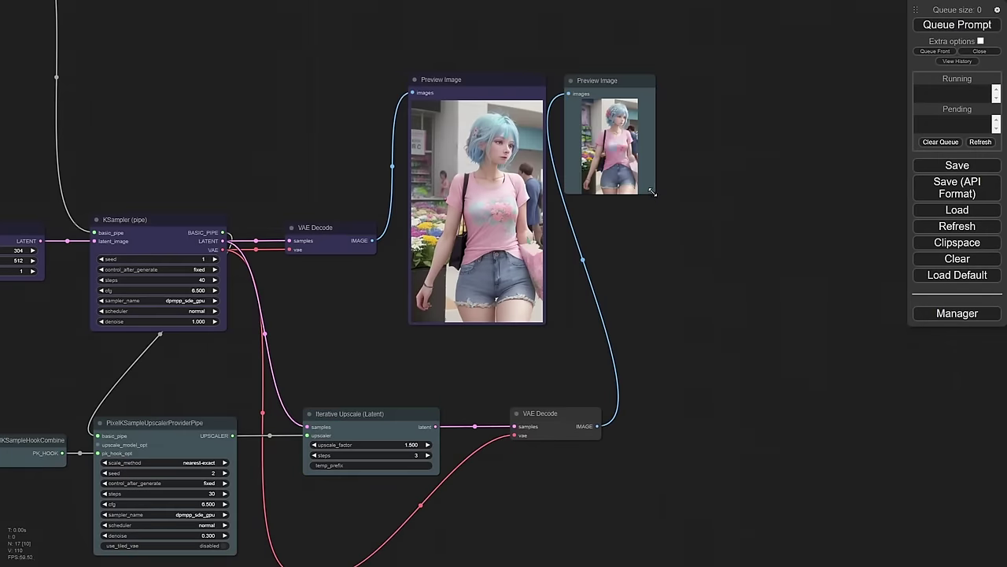
Step: Enlarge the second Preview Image and place the upscaled VAE Decode beside Iterative Upscale
{"action": "left_click_drag", "start_coordinate": [652, 192], "coordinate": [799, 493]}
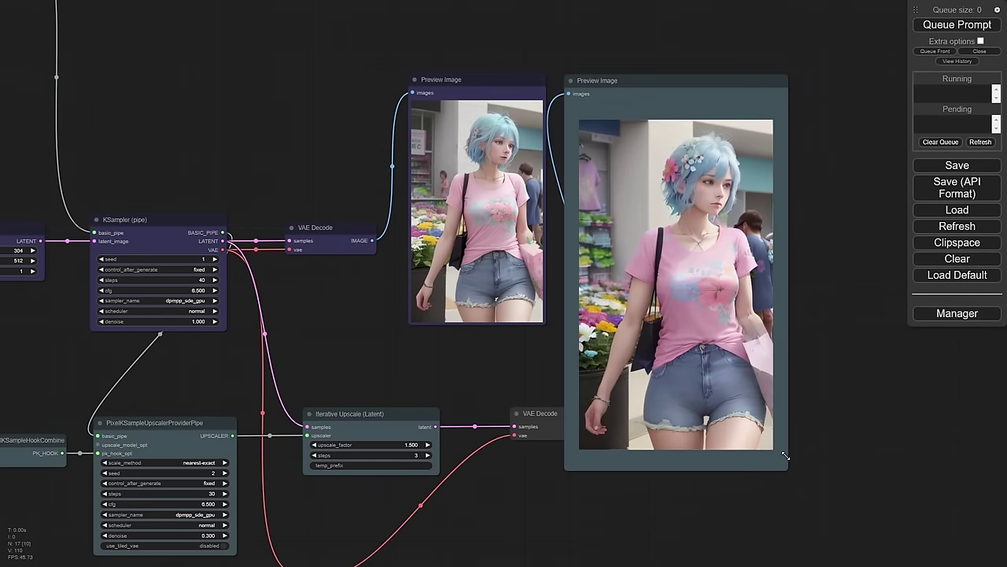
{"action": "left_click_drag", "start_coordinate": [783, 447], "coordinate": [761, 432]}
{"action": "left_click_drag", "start_coordinate": [549, 415], "coordinate": [529, 471]}
{"action": "left_click_drag", "start_coordinate": [685, 445], "coordinate": [823, 308]}
{"action": "left_click_drag", "start_coordinate": [681, 329], "coordinate": [647, 356]}
Step: Change the colour of the upscaled VAE Decode node
{"action": "right_click", "coordinate": [647, 354]}
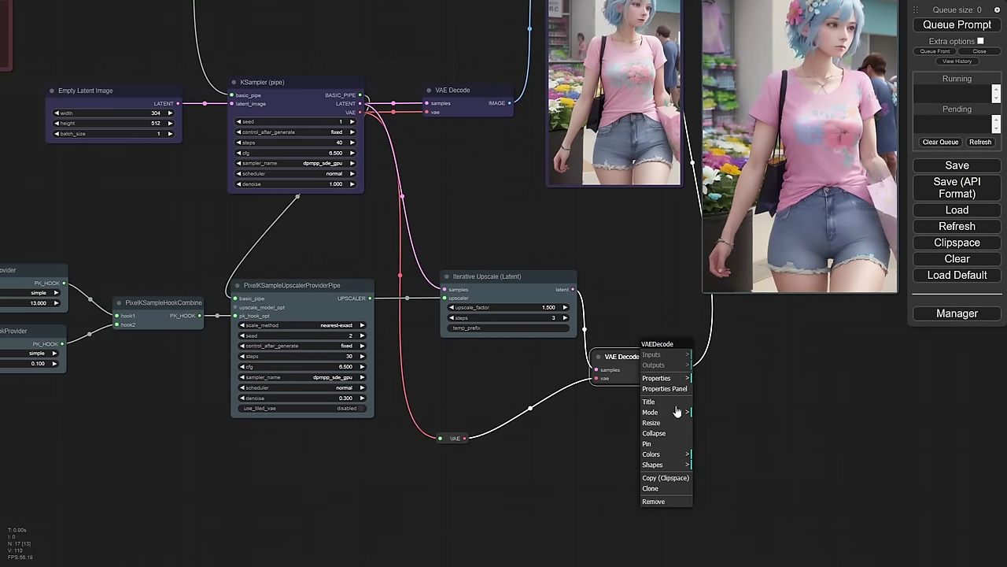
{"action": "left_click", "coordinate": [662, 458]}
{"action": "left_click", "coordinate": [716, 503]}
{"action": "left_click_drag", "start_coordinate": [777, 404], "coordinate": [670, 467]}
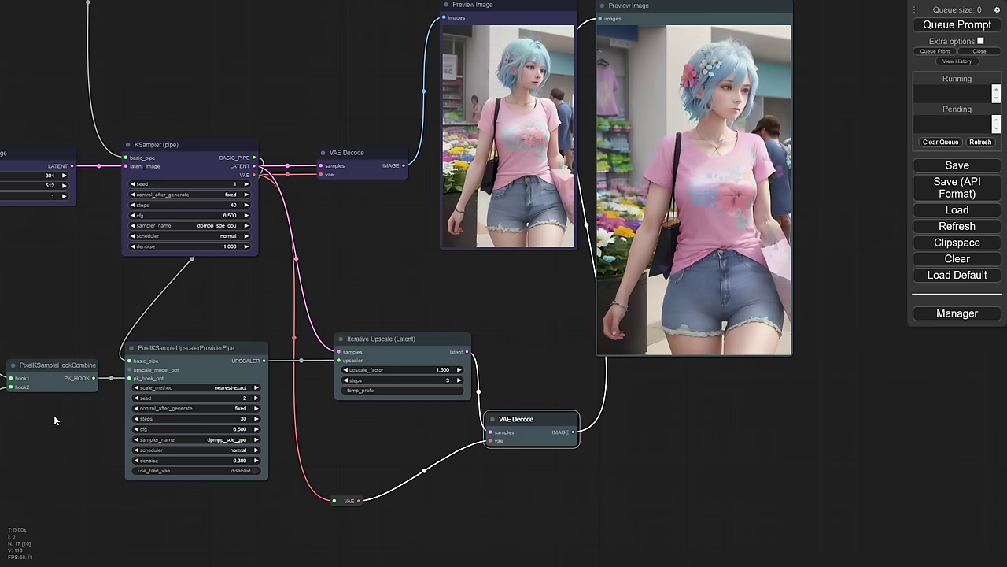
Step: Survey the graph, select Iterative Upscale (Latent) and make room below for new nodes
{"action": "left_click_drag", "start_coordinate": [53, 423], "coordinate": [161, 419]}
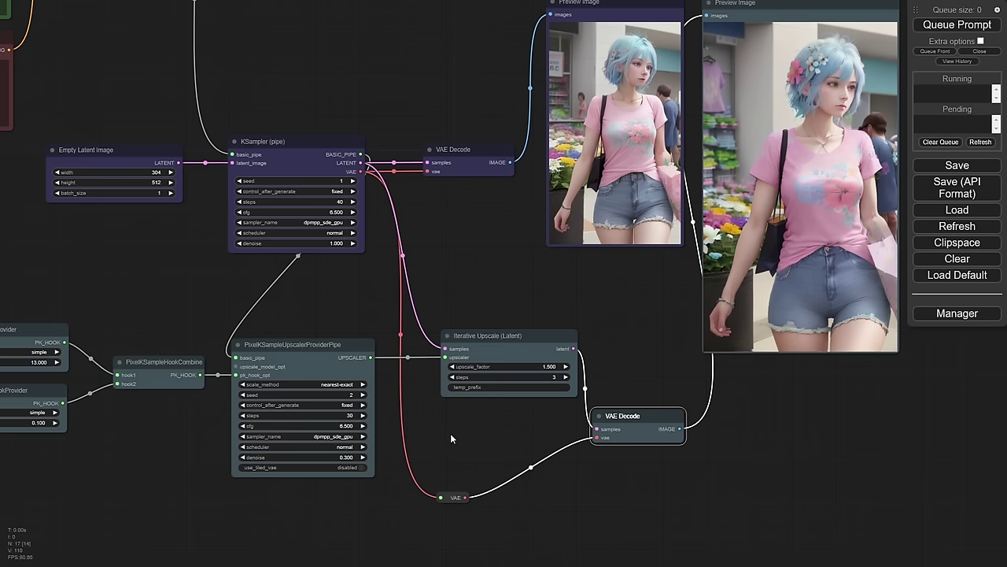
{"action": "scroll", "coordinate": [451, 429], "scroll_direction": "down", "scroll_amount": 4}
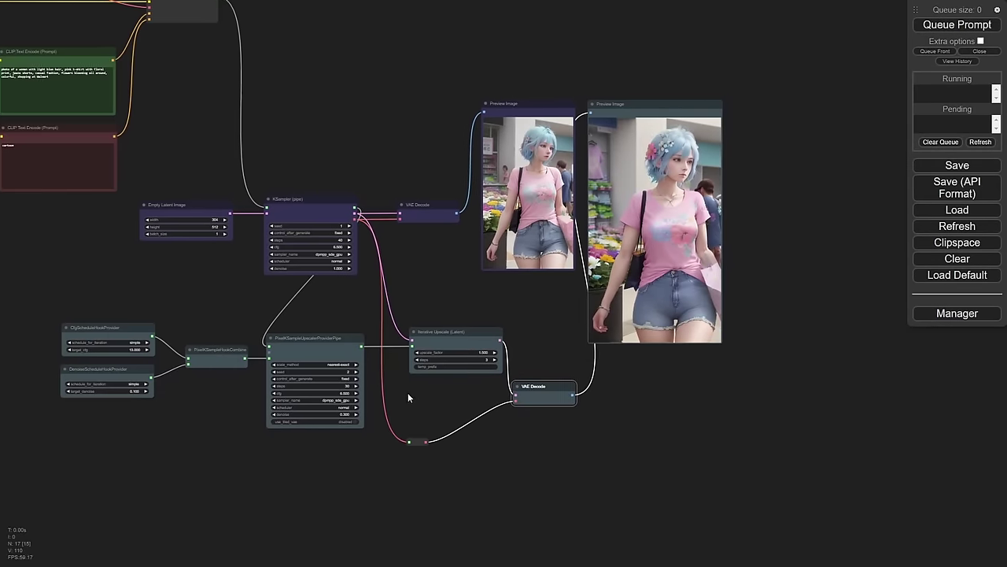
{"action": "scroll", "coordinate": [618, 382], "scroll_direction": "up", "scroll_amount": 1}
{"action": "scroll", "coordinate": [619, 384], "scroll_direction": "up", "scroll_amount": 2}
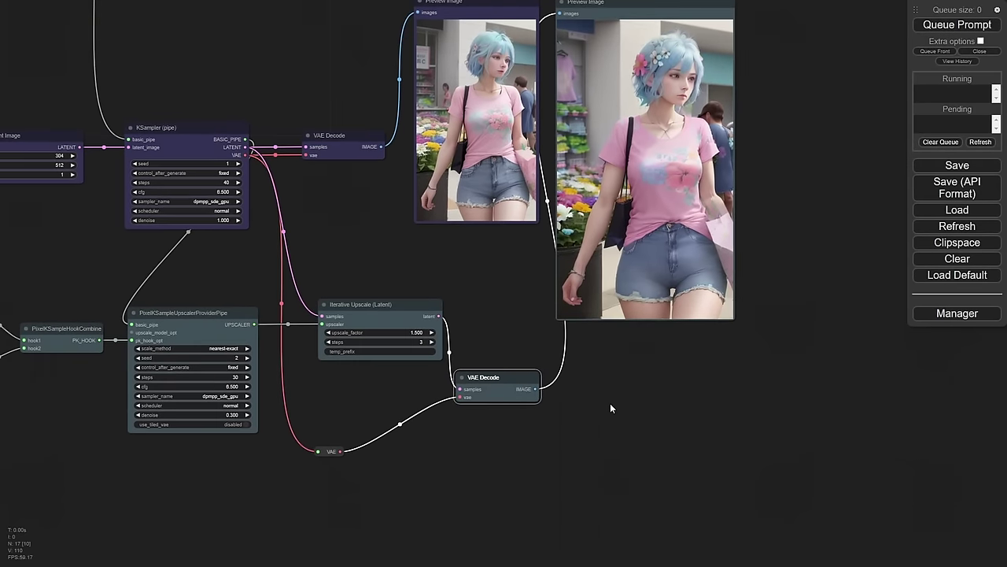
{"action": "left_click_drag", "start_coordinate": [610, 408], "coordinate": [651, 337]}
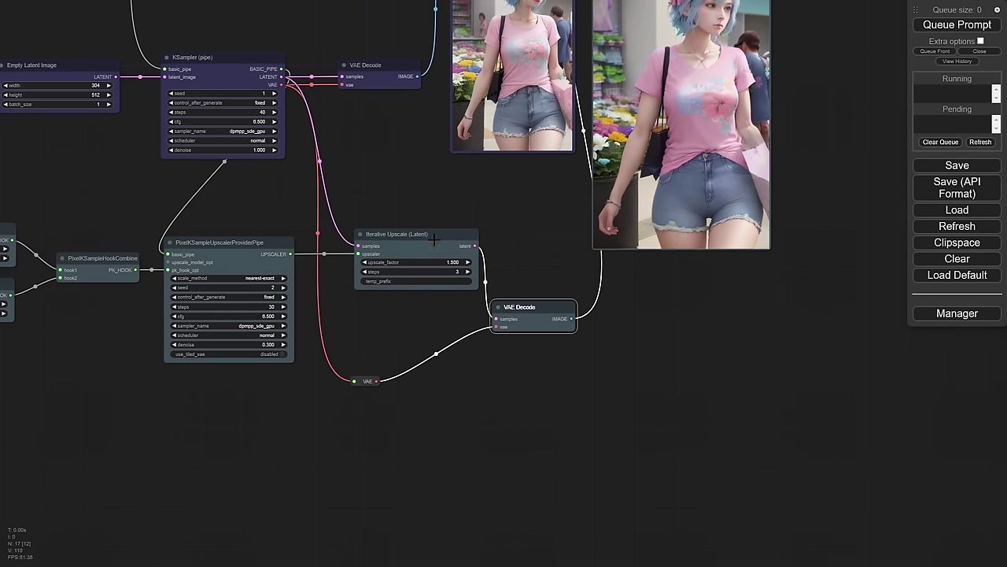
{"action": "left_click", "coordinate": [419, 234]}
{"action": "left_click_drag", "start_coordinate": [461, 370], "coordinate": [532, 324]}
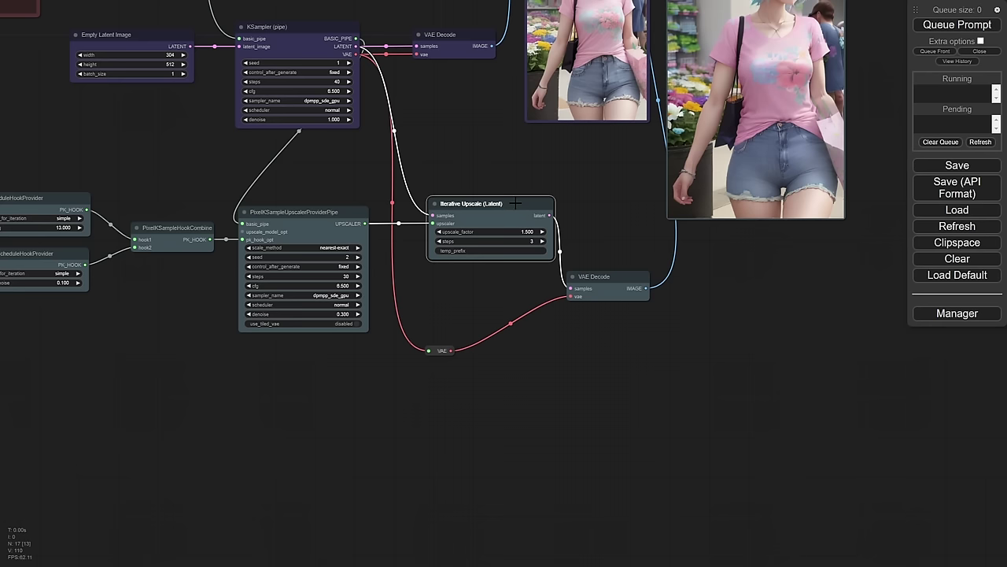
Step: Add an Iterative Upscale (Image) node from the ImpactPack Upscale category
{"action": "right_click", "coordinate": [529, 378]}
{"action": "left_click", "coordinate": [538, 376]}
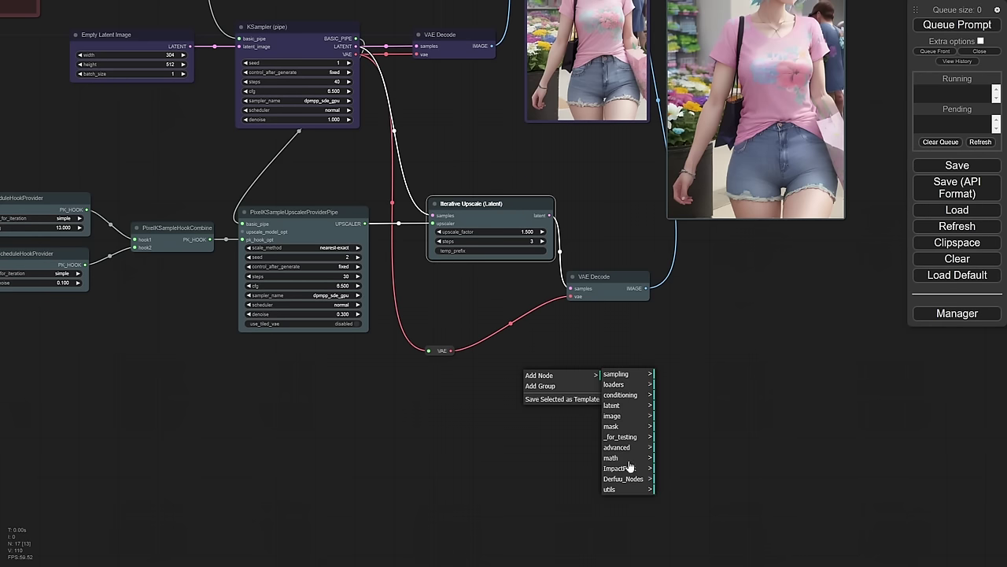
{"action": "left_click", "coordinate": [628, 468]}
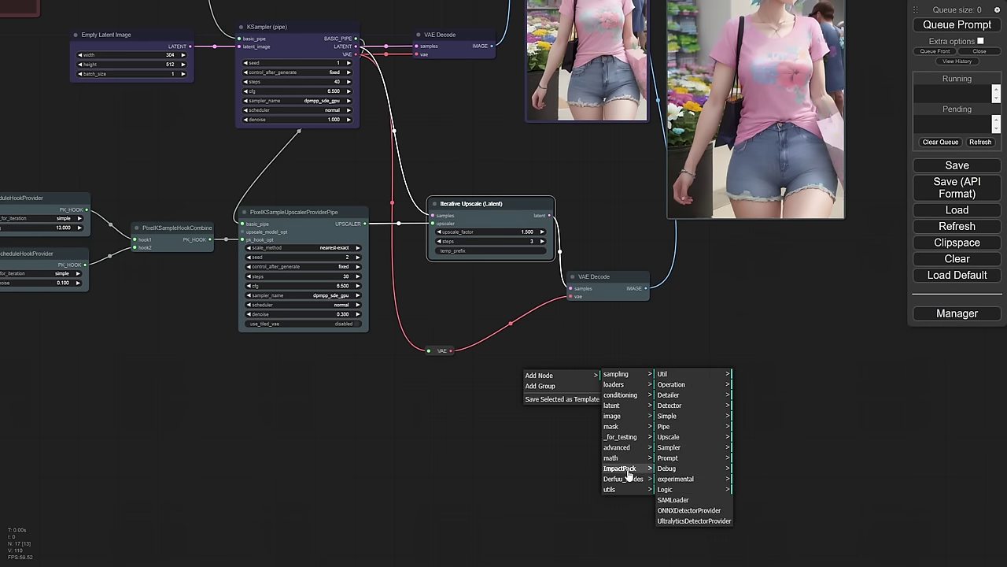
{"action": "left_click", "coordinate": [693, 437]}
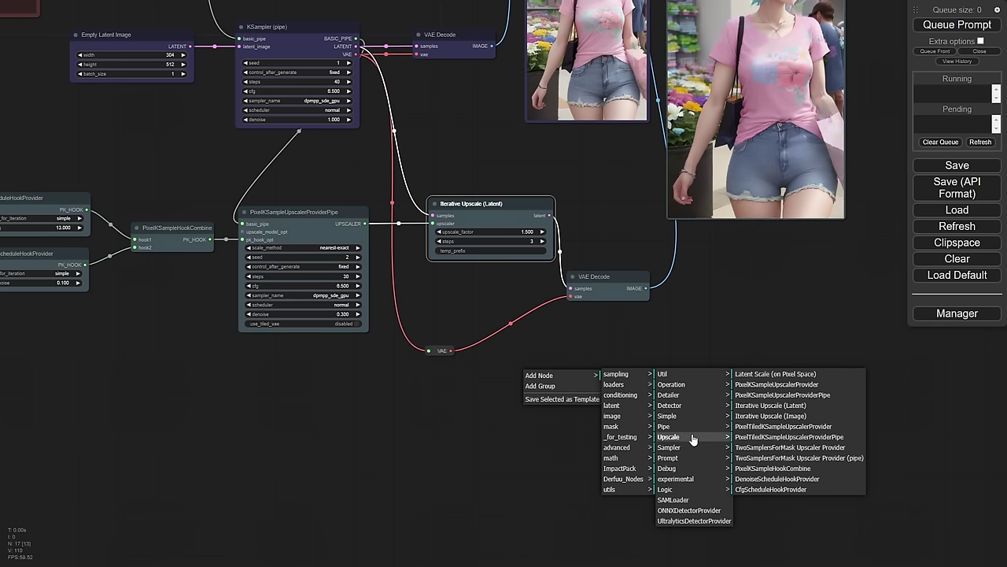
{"action": "left_click", "coordinate": [770, 416]}
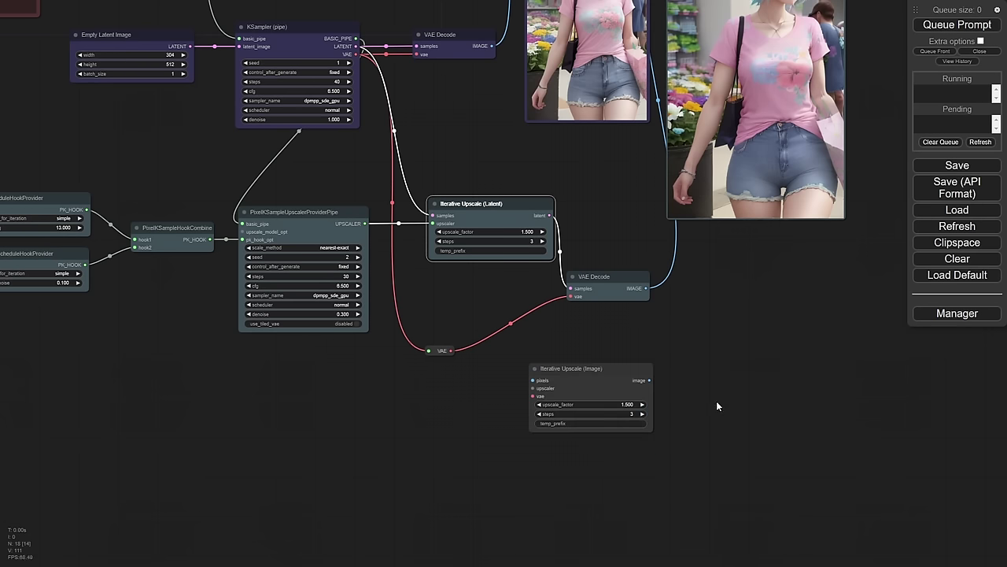
{"action": "left_click_drag", "start_coordinate": [608, 370], "coordinate": [595, 344]}
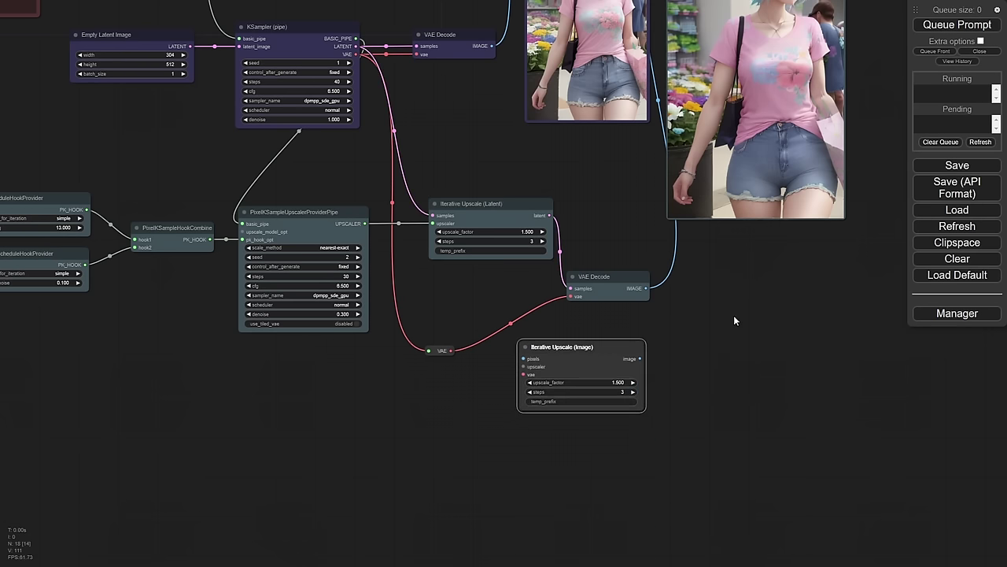
{"action": "left_click_drag", "start_coordinate": [733, 315], "coordinate": [703, 359]}
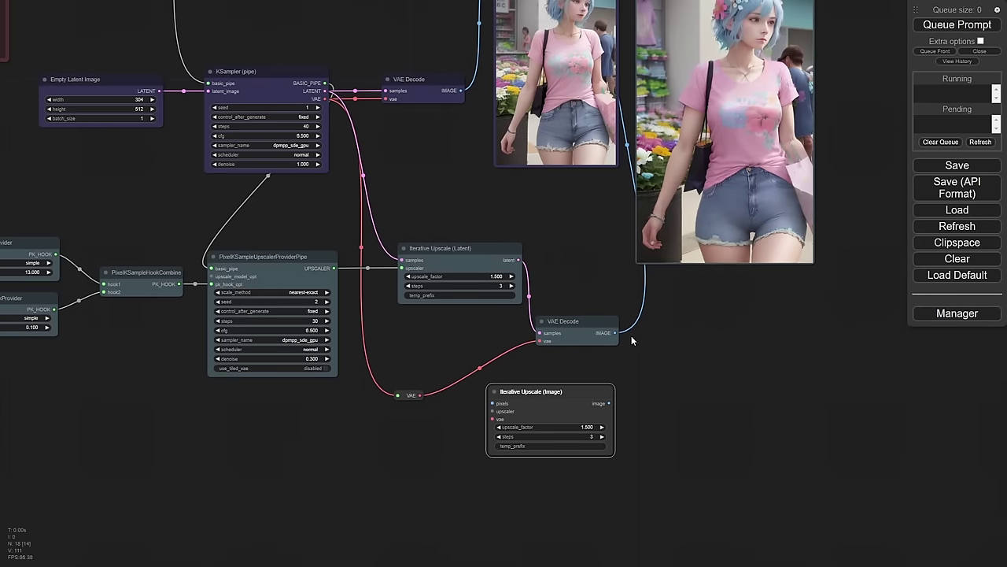
Step: Feed the second VAE Decode's image into its pixels input and position the node lower
{"action": "left_click_drag", "start_coordinate": [616, 333], "coordinate": [703, 401]}
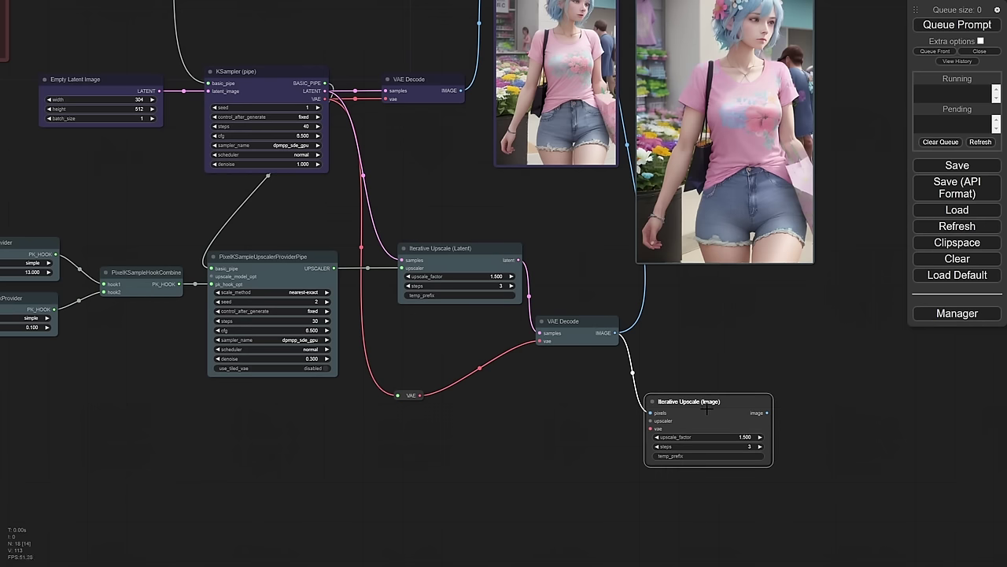
{"action": "left_click_drag", "start_coordinate": [708, 398], "coordinate": [717, 311]}
{"action": "scroll", "coordinate": [624, 359], "scroll_direction": "up", "scroll_amount": 1}
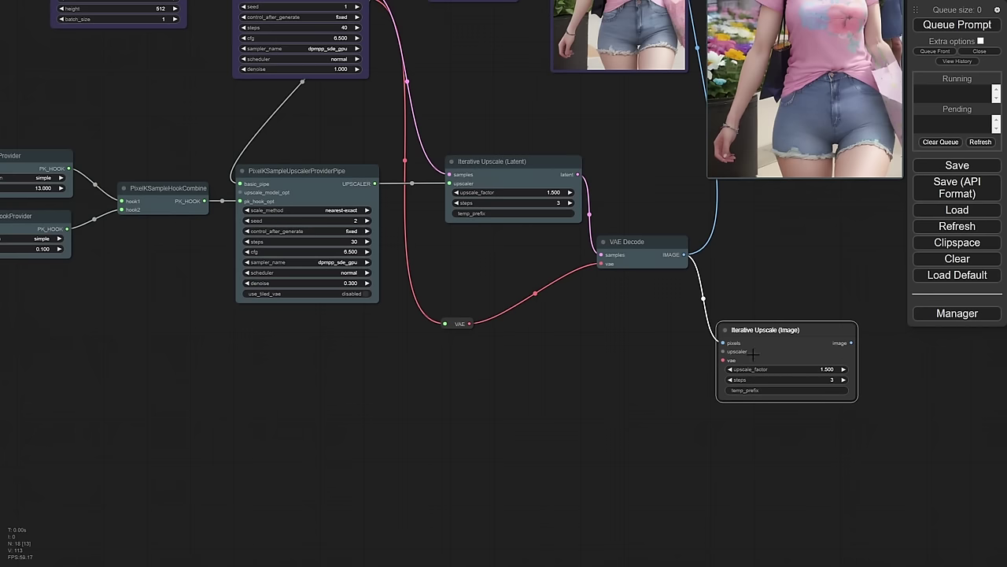
{"action": "left_click_drag", "start_coordinate": [612, 367], "coordinate": [623, 360]}
{"action": "left_click_drag", "start_coordinate": [795, 329], "coordinate": [805, 393]}
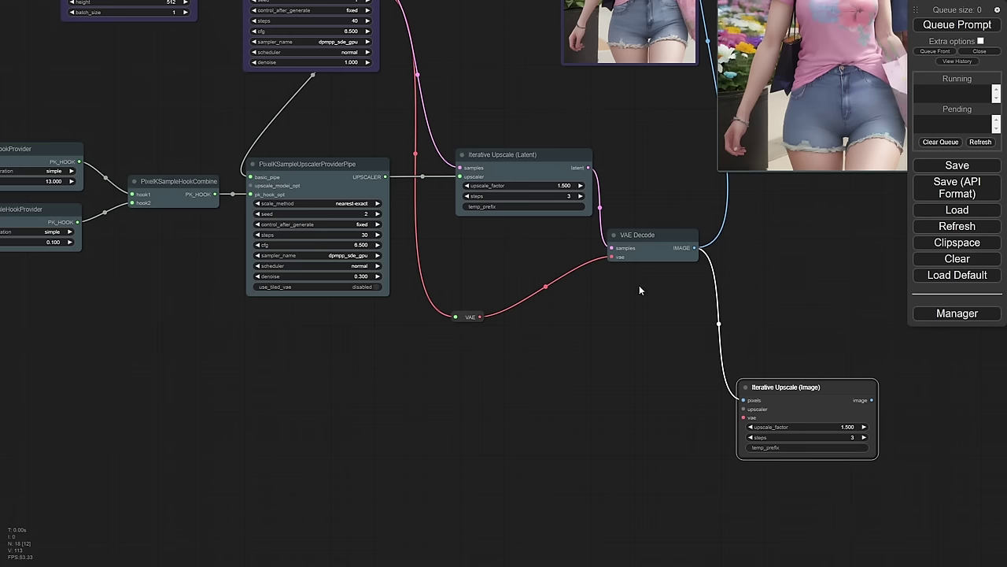
{"action": "left_click_drag", "start_coordinate": [609, 295], "coordinate": [632, 338]}
{"action": "scroll", "coordinate": [643, 338], "scroll_direction": "down", "scroll_amount": 1}
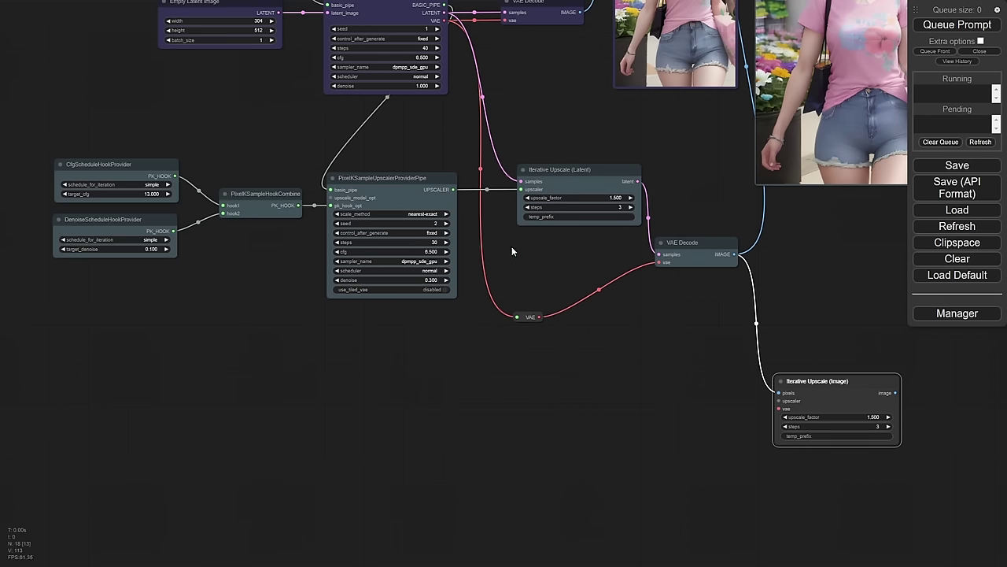
Step: Link the upscaler provider and VAE to the image upscaler, then delete both links
{"action": "left_click_drag", "start_coordinate": [454, 190], "coordinate": [778, 402]}
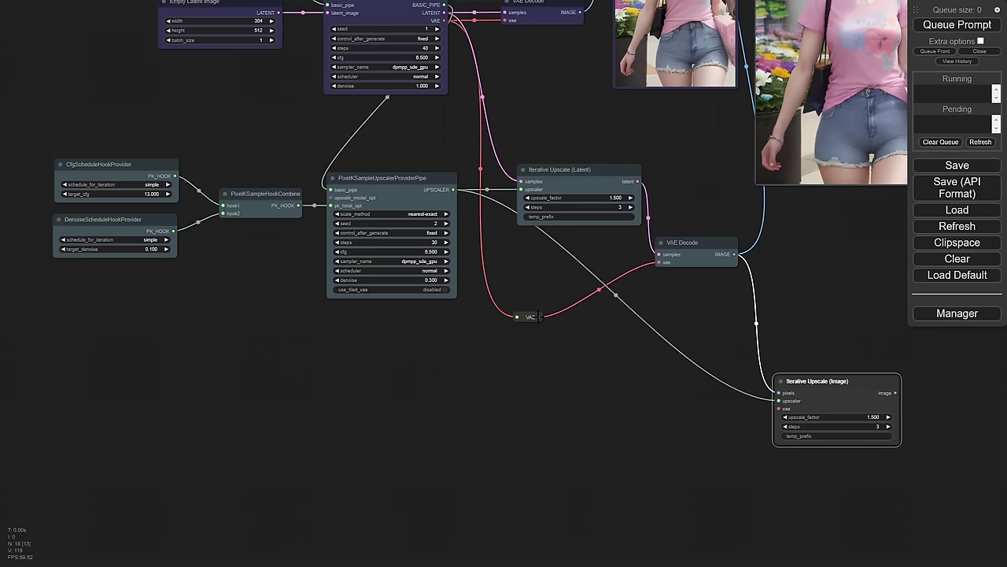
{"action": "left_click_drag", "start_coordinate": [539, 316], "coordinate": [779, 408]}
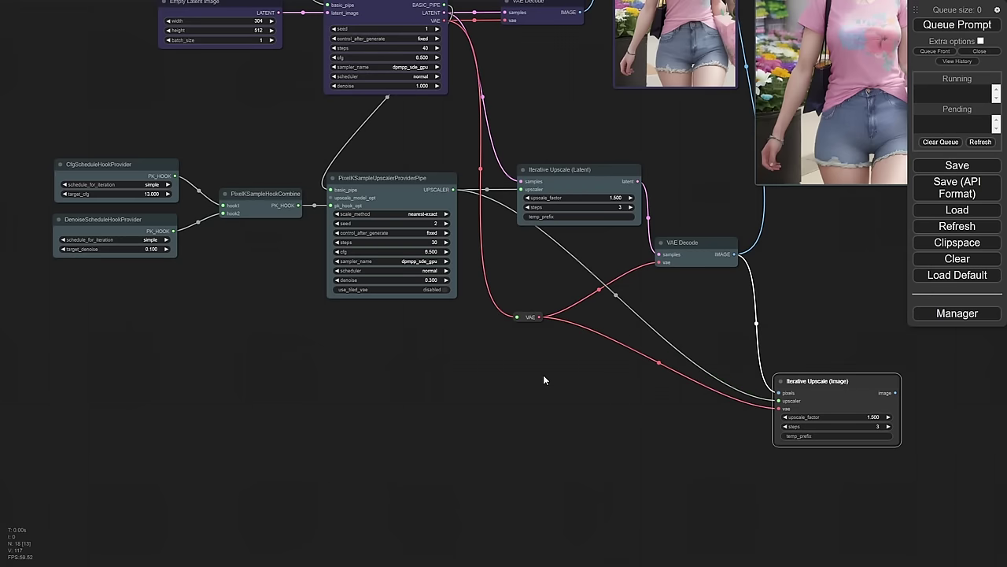
{"action": "left_click", "coordinate": [616, 296]}
{"action": "left_click", "coordinate": [630, 309]}
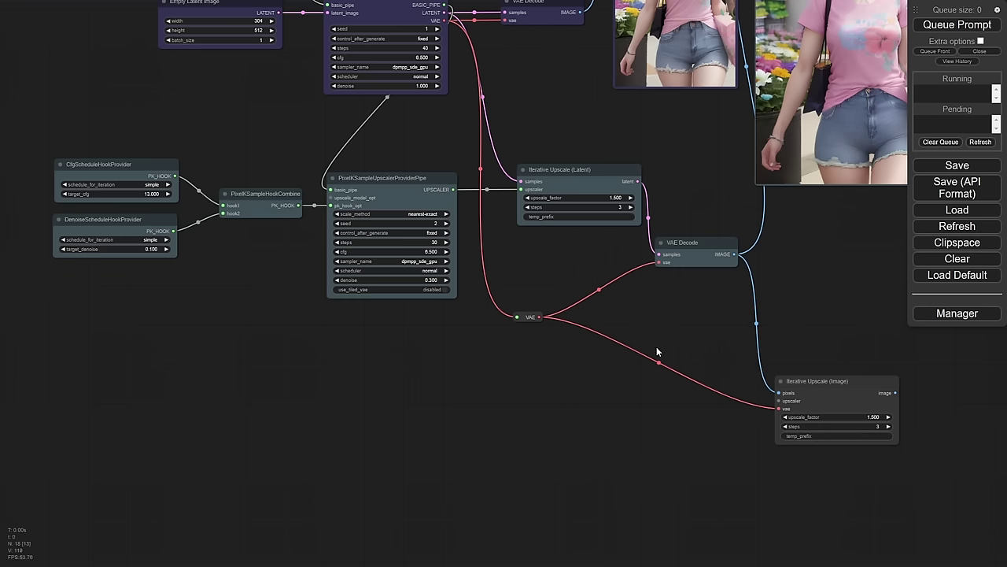
{"action": "left_click", "coordinate": [658, 362]}
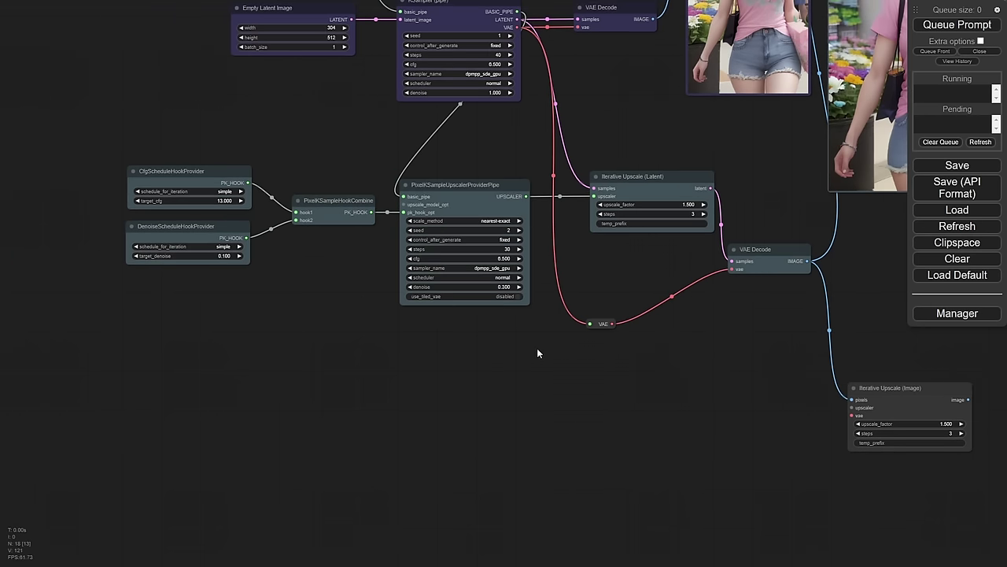
Step: Pull a new link off the KSampler (pipe)'s BASIC_PIPE output
{"action": "scroll", "coordinate": [536, 348], "scroll_direction": "down", "scroll_amount": 2}
{"action": "scroll", "coordinate": [519, 350], "scroll_direction": "up", "scroll_amount": 2}
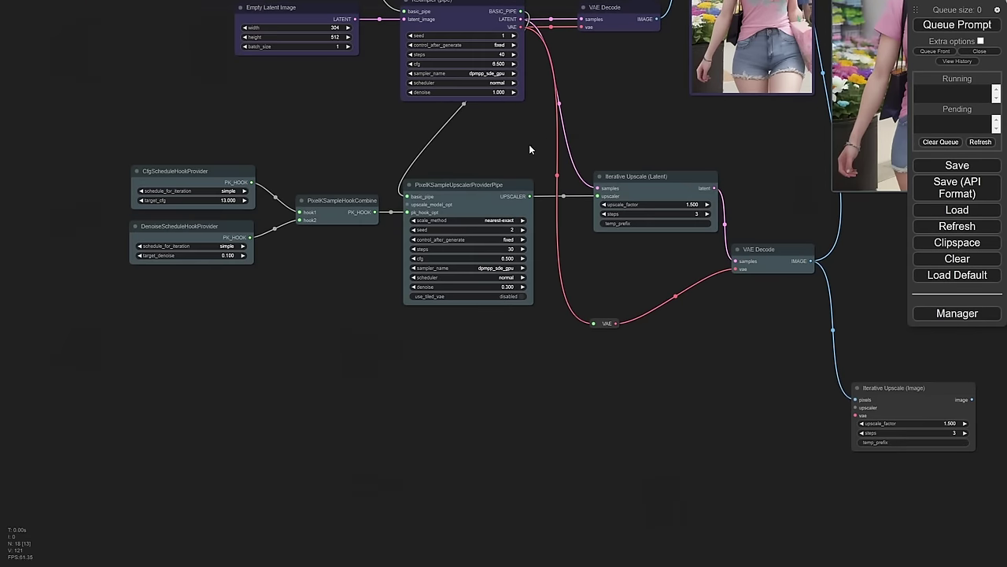
{"action": "scroll", "coordinate": [524, 236], "scroll_direction": "up", "scroll_amount": 2}
{"action": "left_click_drag", "start_coordinate": [498, 41], "coordinate": [393, 405]}
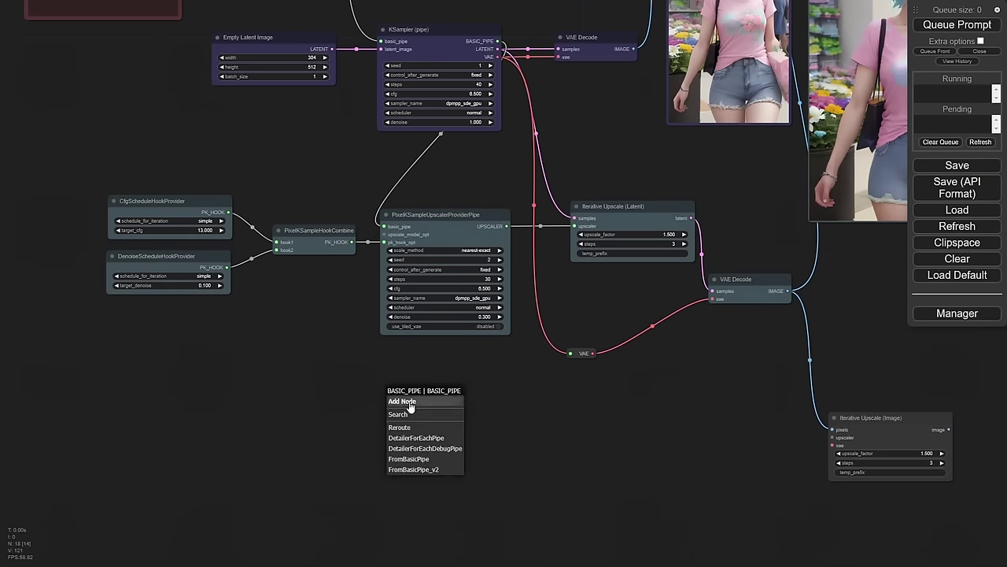
Step: Add a FromBasicPipe node on the KSampler (pipe)'s BASIC_PIPE link and recentre the view
{"action": "left_click", "coordinate": [402, 461]}
{"action": "left_click_drag", "start_coordinate": [457, 394], "coordinate": [385, 407]}
{"action": "scroll", "coordinate": [447, 304], "scroll_direction": "up", "scroll_amount": 2}
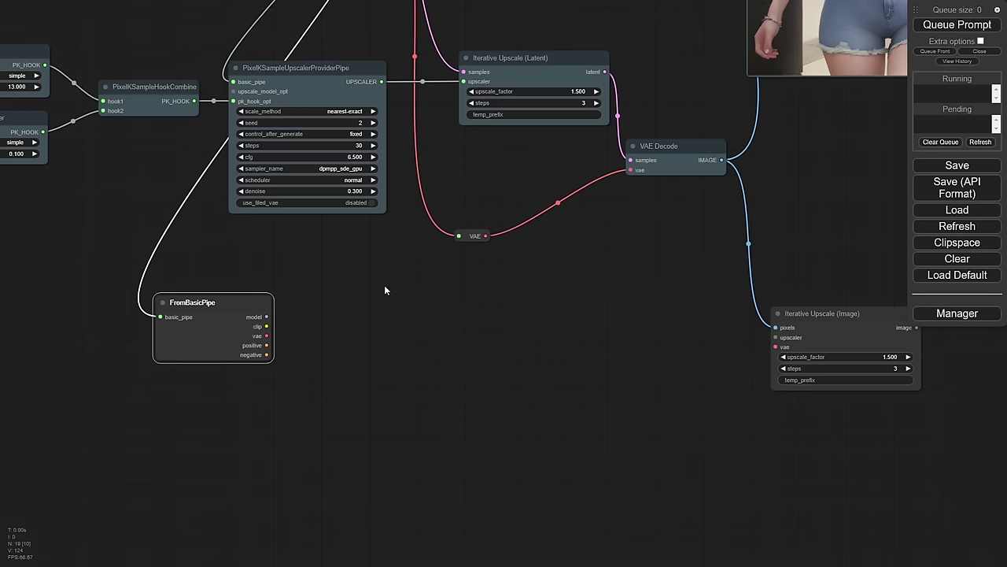
{"action": "scroll", "coordinate": [385, 288], "scroll_direction": "down", "scroll_amount": 1}
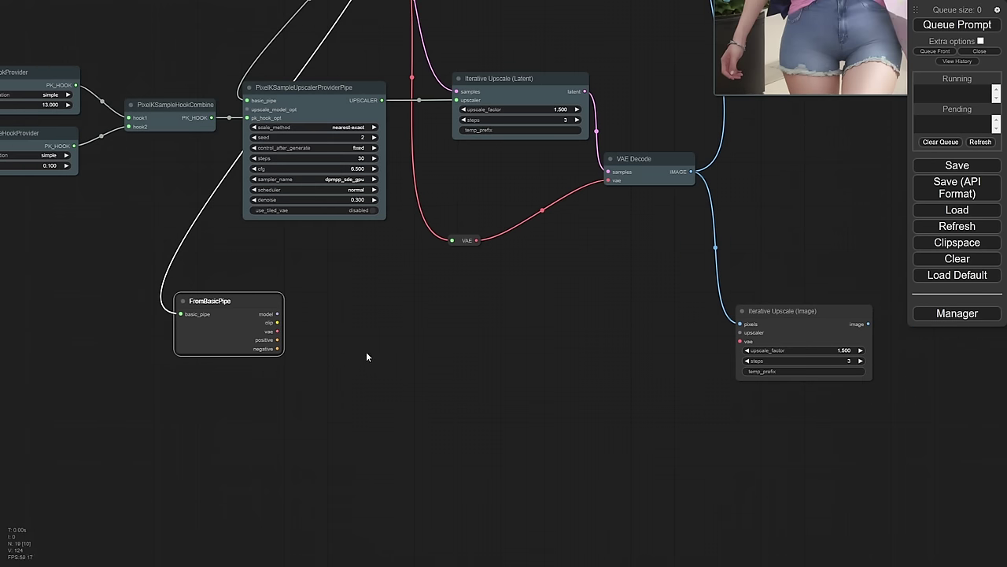
{"action": "left_click_drag", "start_coordinate": [373, 273], "coordinate": [704, 335]}
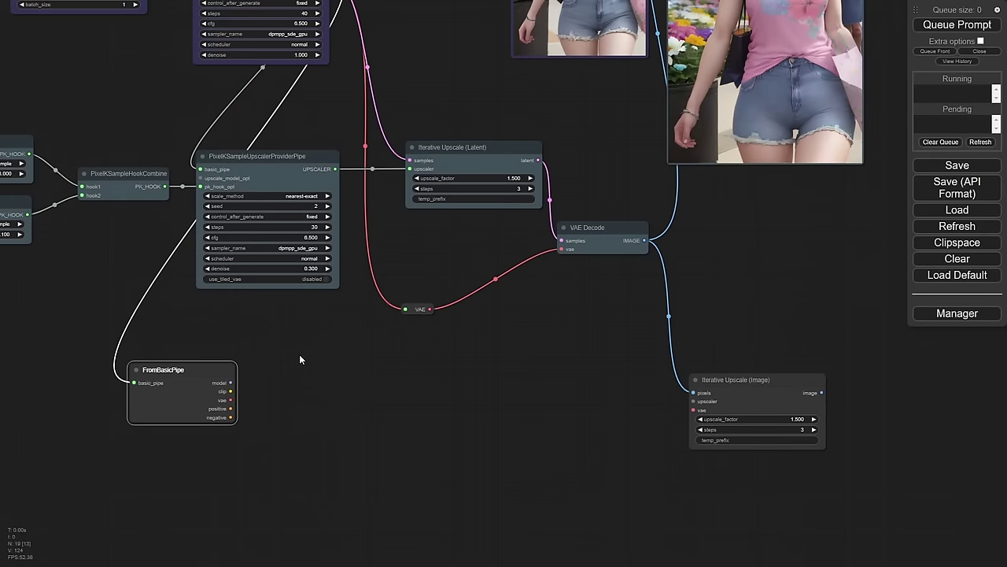
{"action": "left_click_drag", "start_coordinate": [299, 360], "coordinate": [486, 398]}
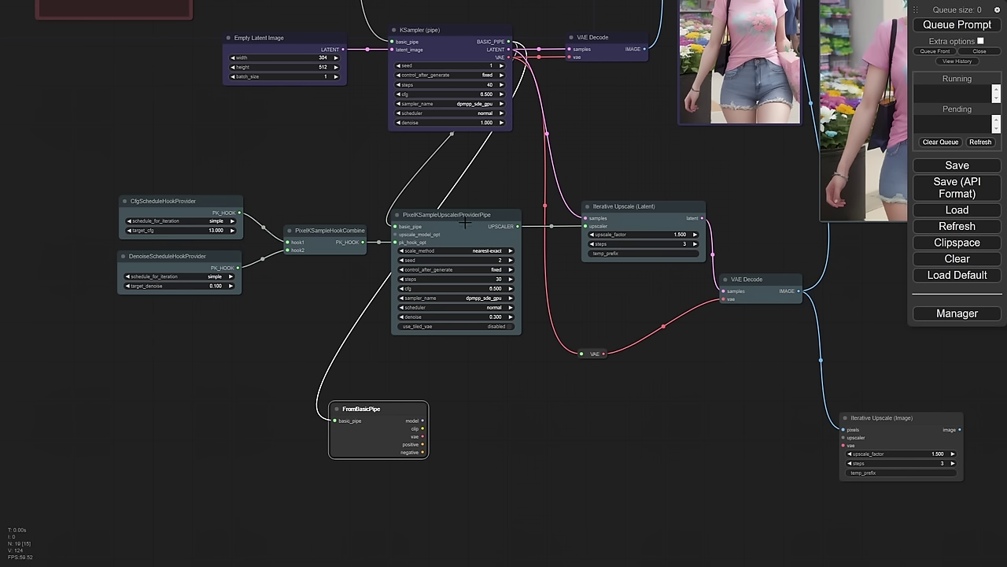
{"action": "scroll", "coordinate": [523, 300], "scroll_direction": "down", "scroll_amount": 3}
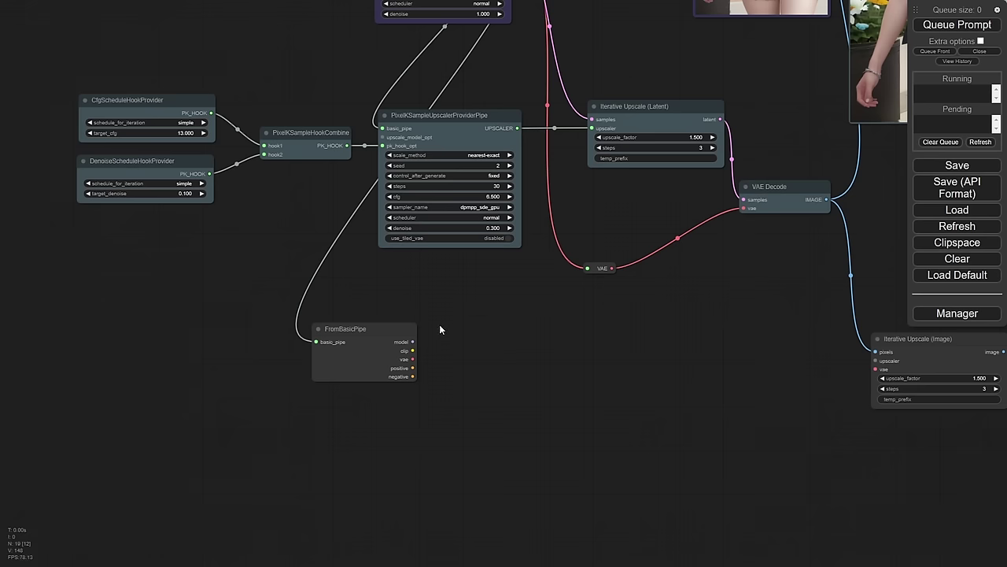
Step: Add a PixelKSampleUpscalerProvider via 'pixe' search, wiring FromBasicPipe's model, vae, conditioning and the hooks
{"action": "double_click", "coordinate": [510, 346]}
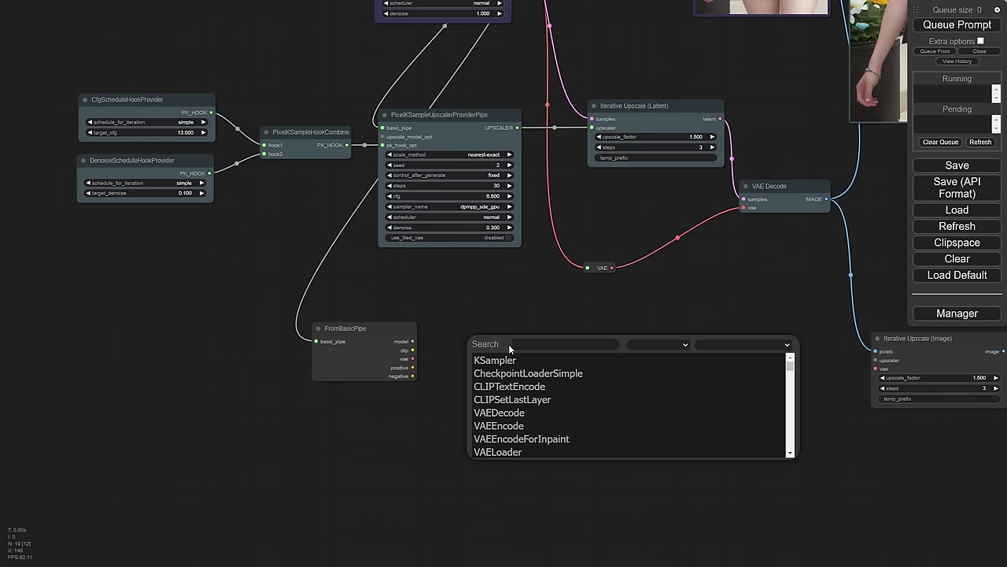
{"action": "type", "text": "pixe"}
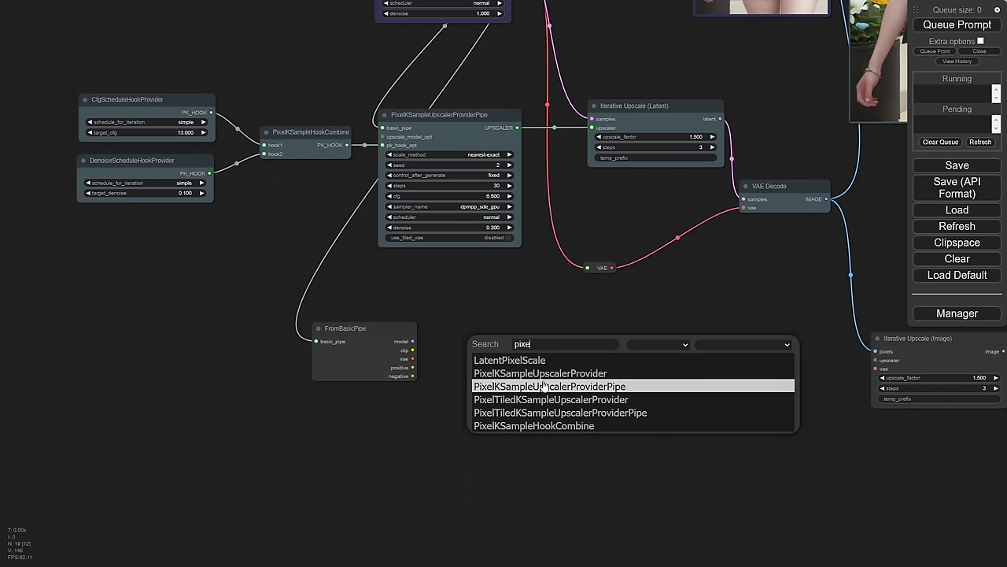
{"action": "left_click", "coordinate": [546, 373]}
{"action": "left_click_drag", "start_coordinate": [556, 340], "coordinate": [547, 333]}
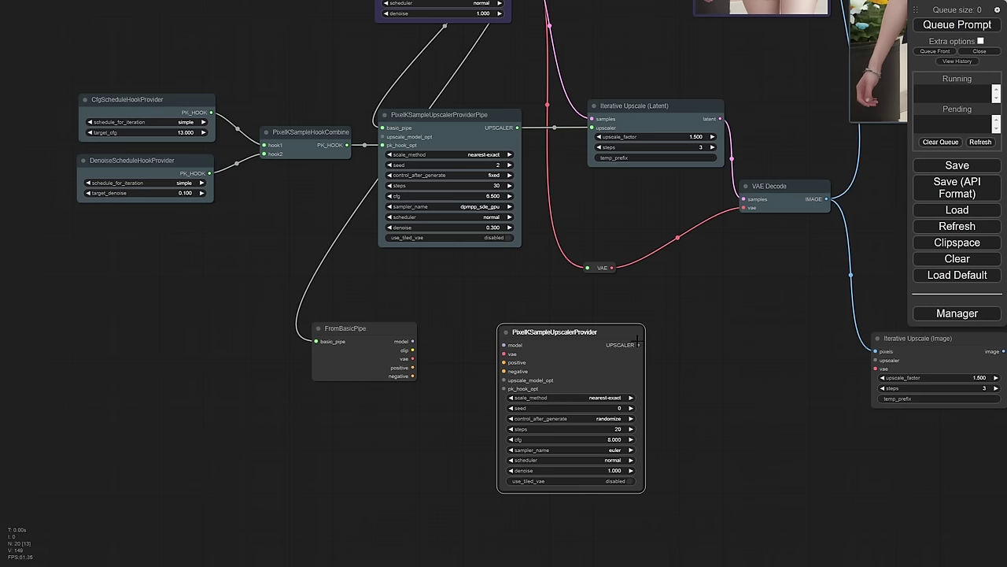
{"action": "left_click_drag", "start_coordinate": [413, 341], "coordinate": [505, 344]}
{"action": "left_click_drag", "start_coordinate": [412, 358], "coordinate": [505, 354]}
{"action": "left_click_drag", "start_coordinate": [410, 375], "coordinate": [505, 371]}
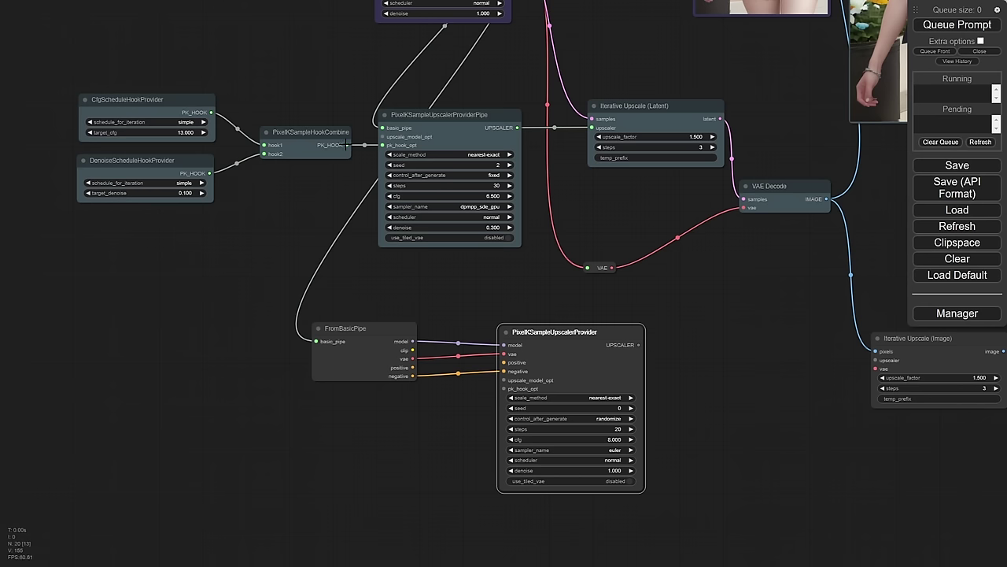
{"action": "left_click_drag", "start_coordinate": [346, 145], "coordinate": [505, 389]}
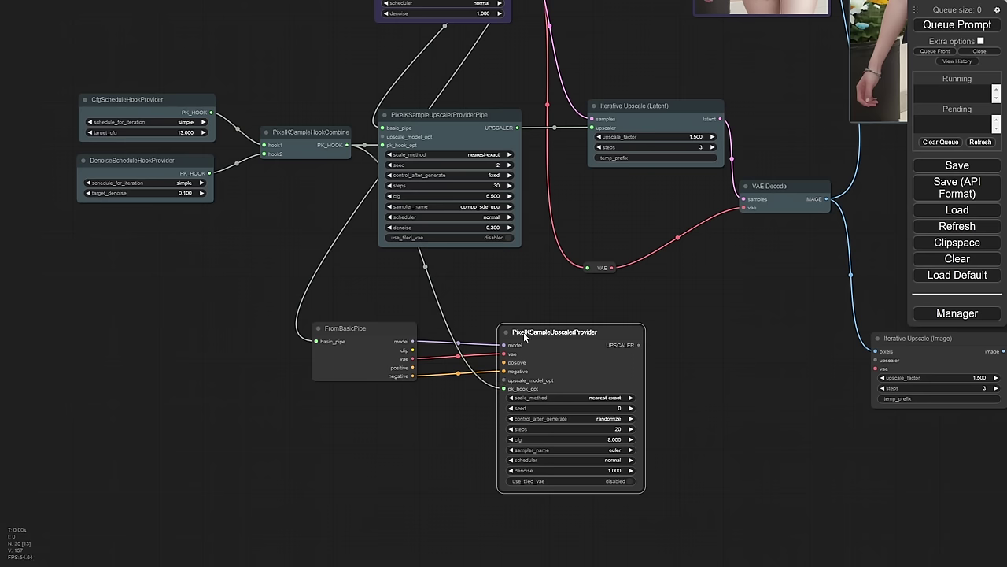
Step: Attach a SwinIR x2 Load Upscale Model to the provider's upscale_model_opt input
{"action": "left_click_drag", "start_coordinate": [504, 380], "coordinate": [263, 415]}
{"action": "left_click", "coordinate": [423, 459]}
{"action": "left_click", "coordinate": [607, 331]}
{"action": "left_click_drag", "start_coordinate": [606, 331], "coordinate": [732, 331]}
{"action": "left_click_drag", "start_coordinate": [596, 313], "coordinate": [585, 254]}
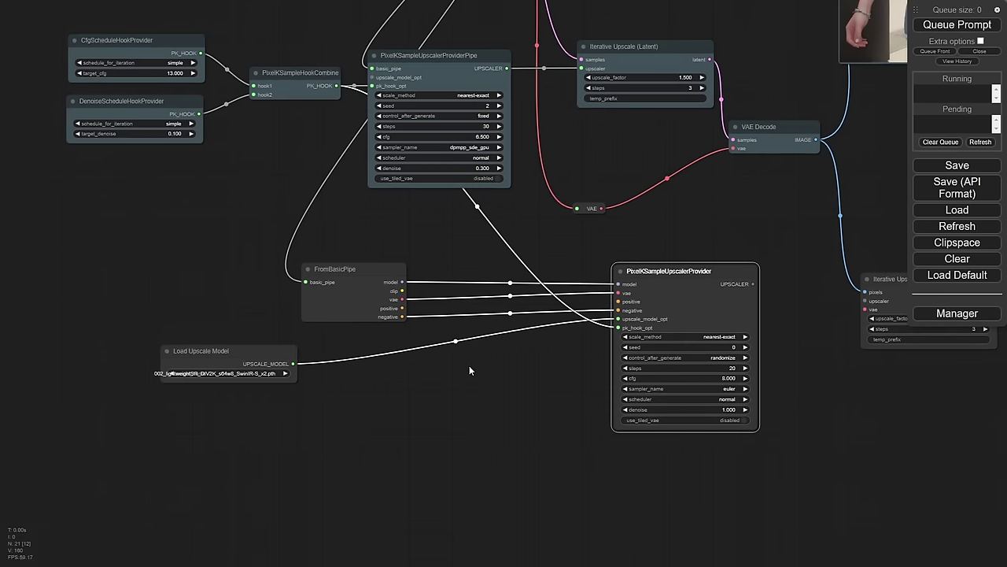
Step: Duplicate the positive CLIP Text Encode node and place the copy beside FromBasicPipe
{"action": "scroll", "coordinate": [264, 236], "scroll_direction": "down", "scroll_amount": 2}
{"action": "left_click_drag", "start_coordinate": [261, 226], "coordinate": [296, 360]}
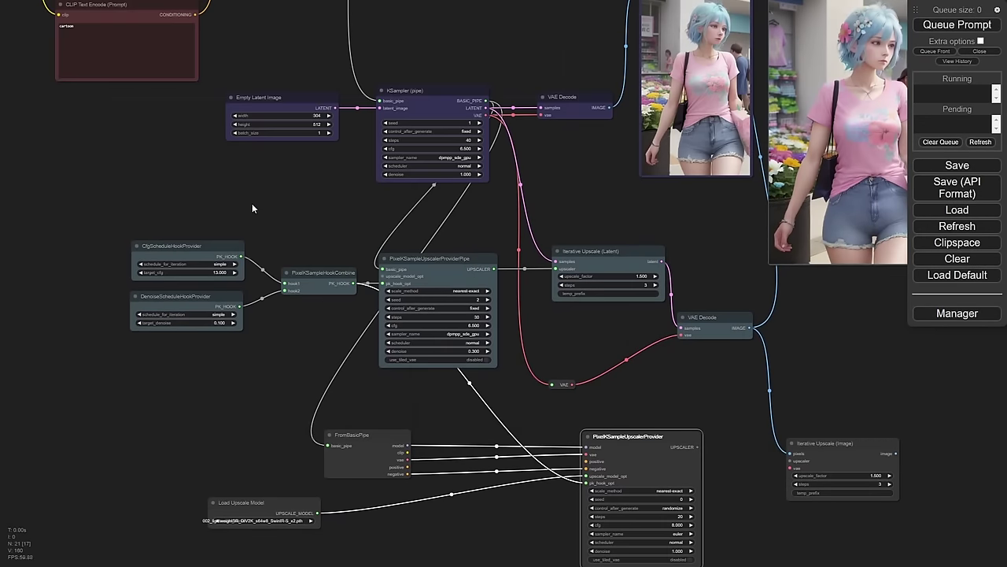
{"action": "left_click_drag", "start_coordinate": [224, 60], "coordinate": [251, 161]}
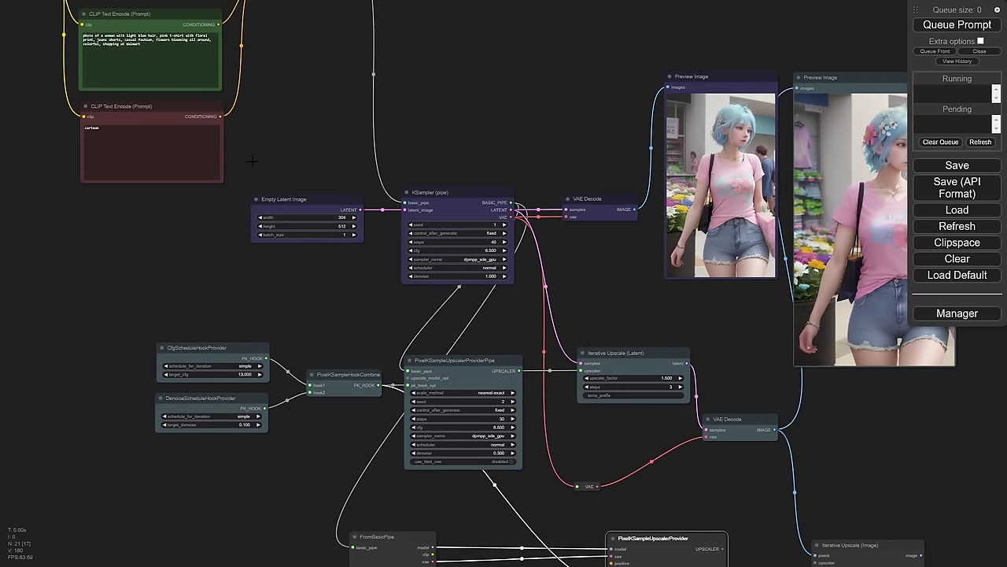
{"action": "left_click", "coordinate": [174, 14]}
{"action": "key", "text": "ctrl+c"}
{"action": "key", "text": "ctrl+v"}
{"action": "left_click_drag", "start_coordinate": [343, 370], "coordinate": [369, 38]}
{"action": "left_click_drag", "start_coordinate": [344, 220], "coordinate": [467, 401]}
{"action": "scroll", "coordinate": [513, 347], "scroll_direction": "up", "scroll_amount": 3}
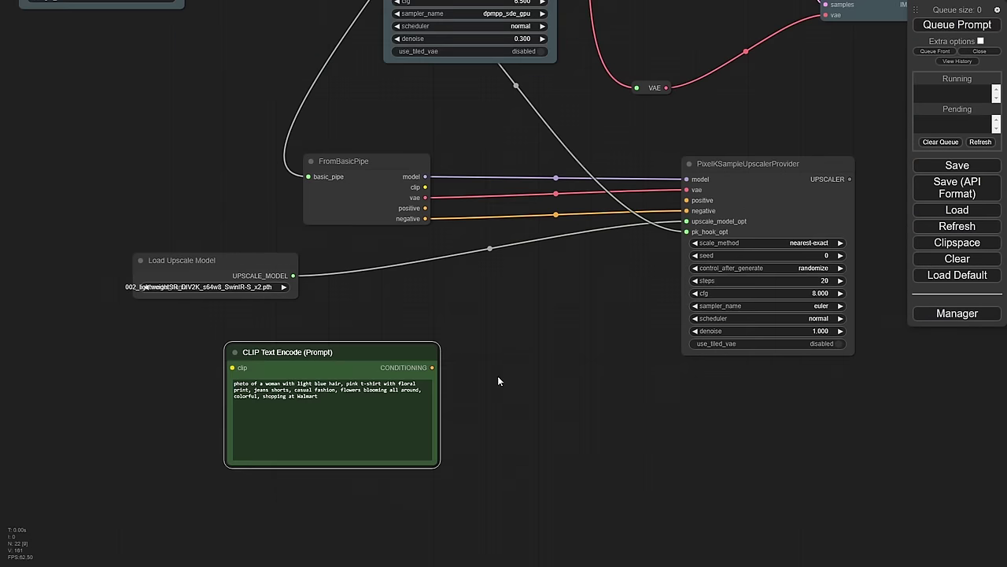
Step: Replace the copy's prompt with 'purple hair', weighted to '(purple hair:1.3)' with Ctrl+Up
{"action": "right_click", "coordinate": [362, 352]}
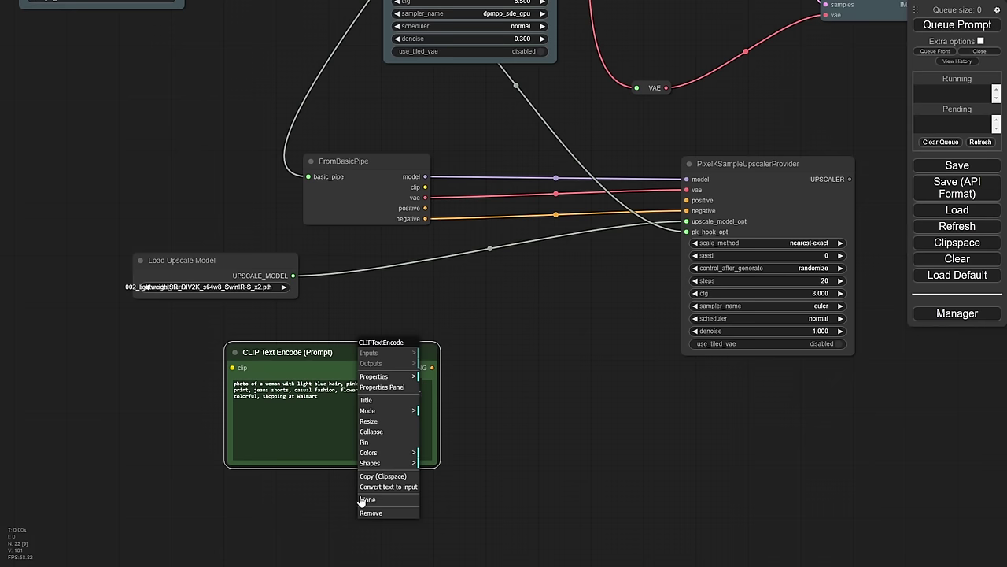
{"action": "left_click_drag", "start_coordinate": [410, 425], "coordinate": [225, 378]}
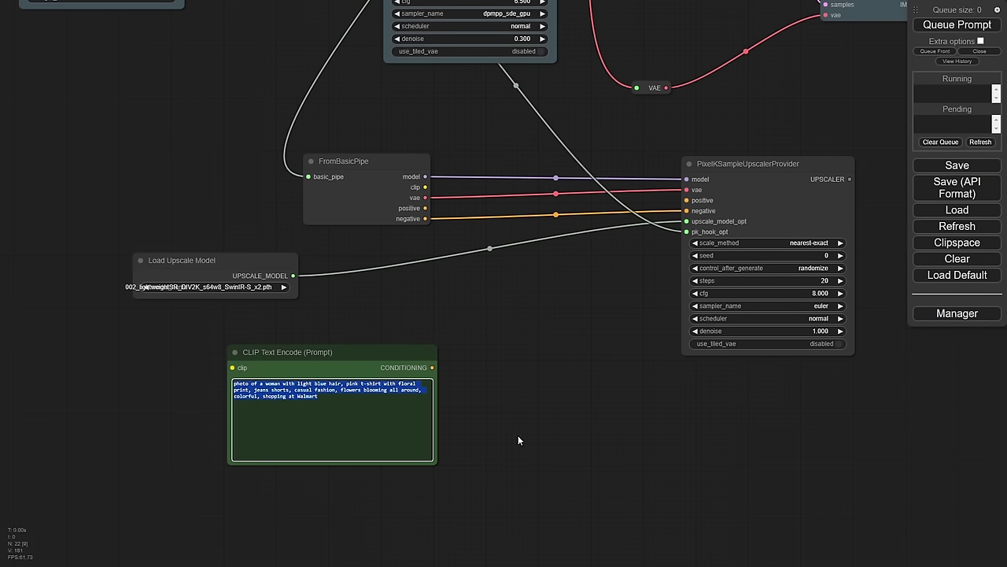
{"action": "scroll", "coordinate": [540, 438], "scroll_direction": "down", "scroll_amount": 3}
{"action": "scroll", "coordinate": [584, 405], "scroll_direction": "up", "scroll_amount": 2}
{"action": "left_click_drag", "start_coordinate": [513, 420], "coordinate": [595, 393]}
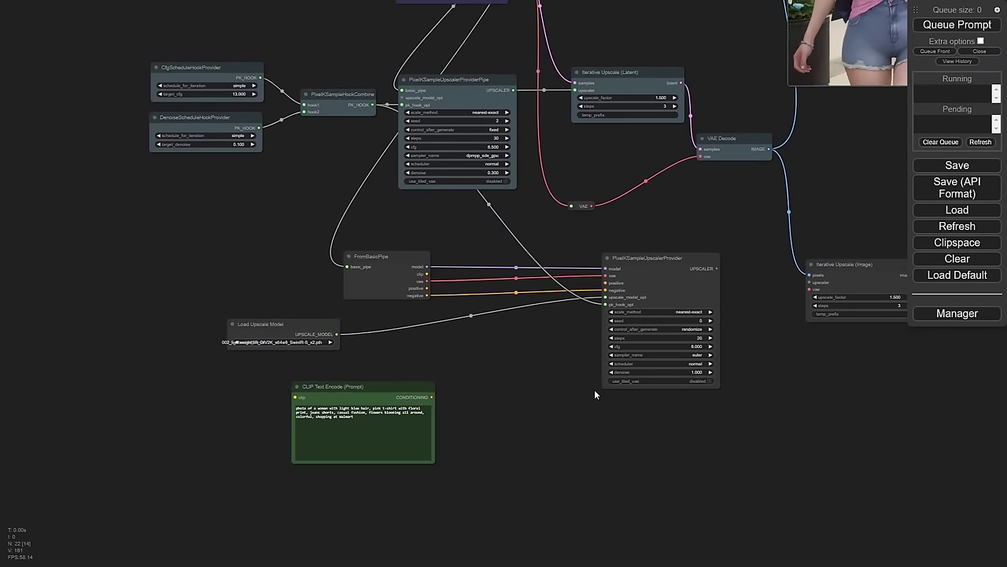
{"action": "left_click", "coordinate": [362, 420]}
{"action": "left_click_drag", "start_coordinate": [347, 416], "coordinate": [268, 405]}
{"action": "type", "text": "purple"}
{"action": "scroll", "coordinate": [246, 442], "scroll_direction": "up", "scroll_amount": 6}
{"action": "type", "text": "hair"}
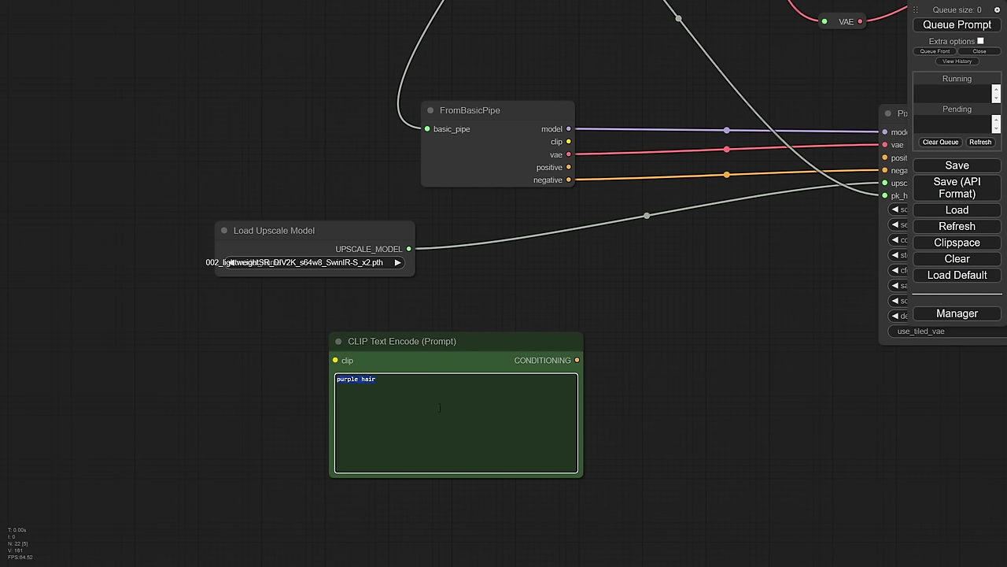
{"action": "key", "text": "ctrl+Up"}
{"action": "scroll", "coordinate": [617, 295], "scroll_direction": "down", "scroll_amount": 4}
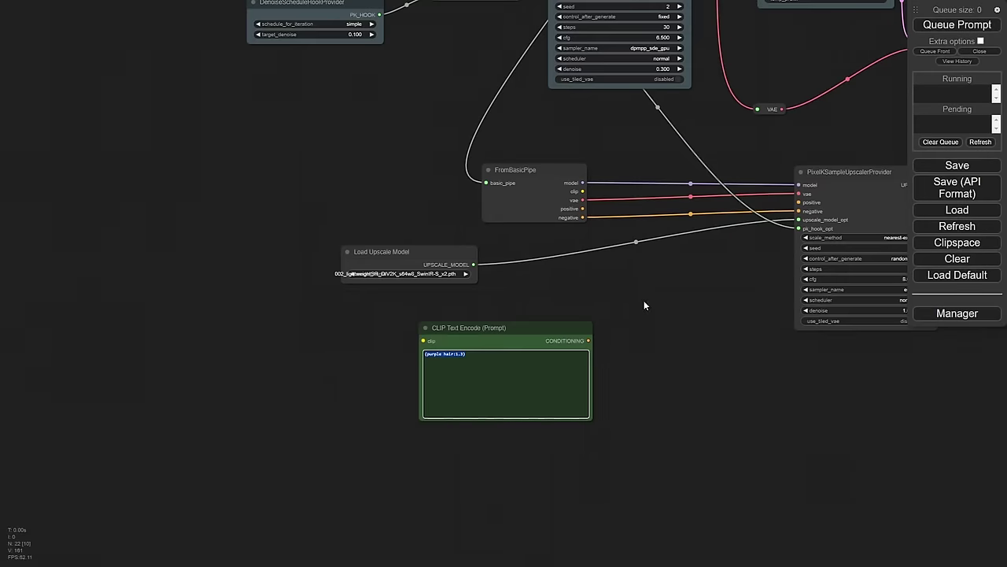
Step: Add a Conditioning (Combine) node feeding the PixelKSampleUpscalerProvider's positive input
{"action": "left_click_drag", "start_coordinate": [674, 306], "coordinate": [533, 340]}
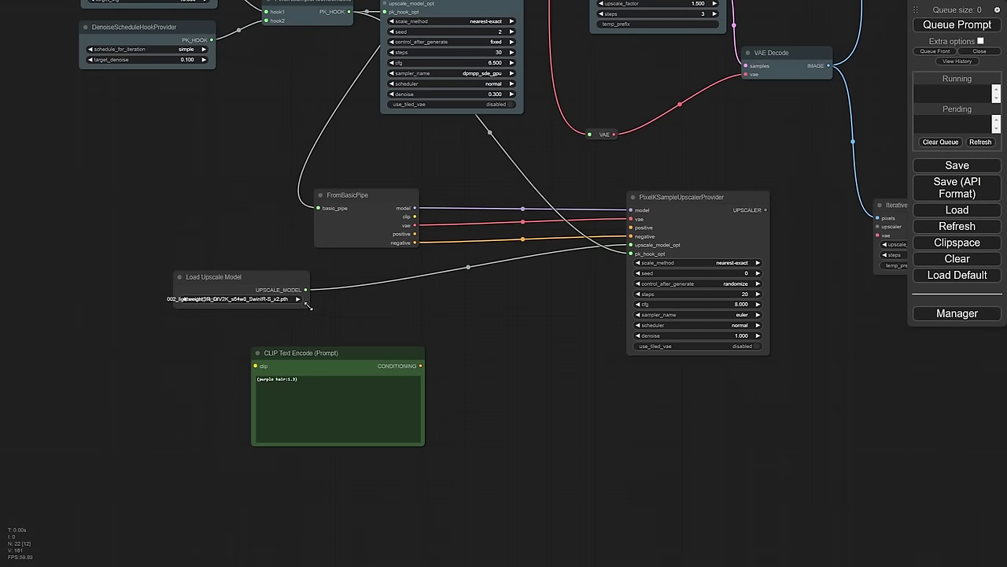
{"action": "left_click_drag", "start_coordinate": [309, 306], "coordinate": [371, 309]}
{"action": "left_click_drag", "start_coordinate": [519, 325], "coordinate": [428, 347]}
{"action": "left_click_drag", "start_coordinate": [352, 377], "coordinate": [500, 380]}
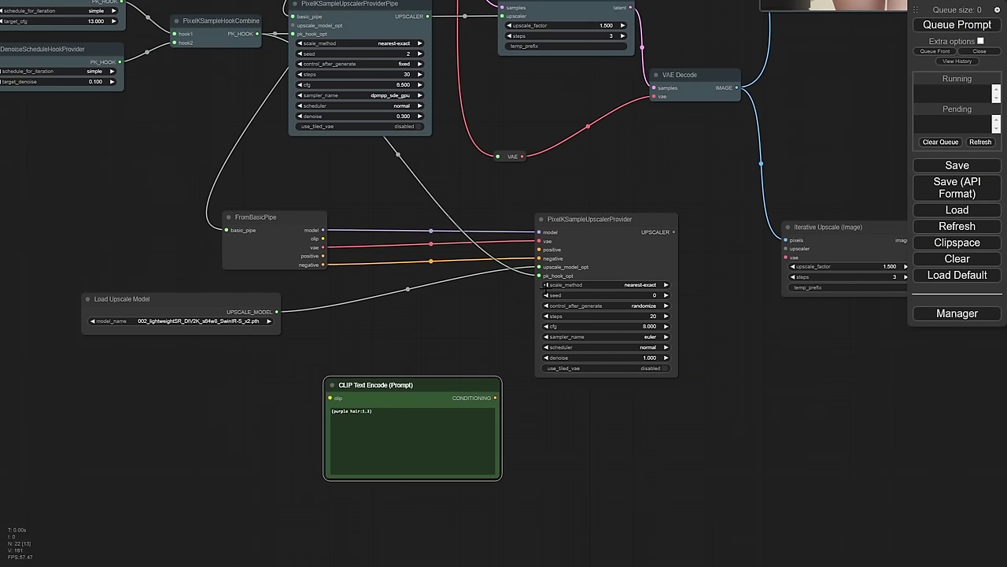
{"action": "left_click_drag", "start_coordinate": [539, 250], "coordinate": [480, 304]}
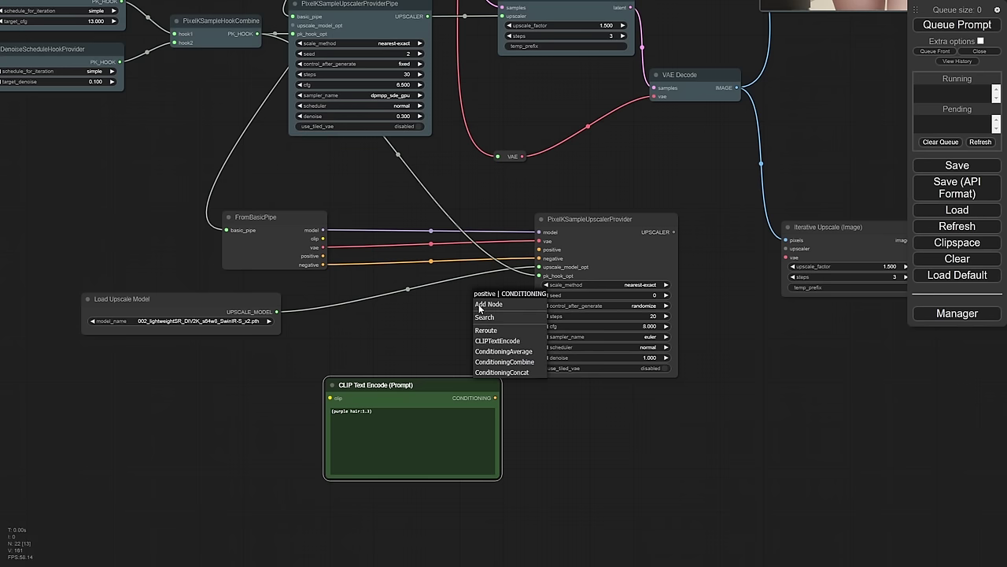
{"action": "left_click", "coordinate": [508, 363]}
{"action": "left_click_drag", "start_coordinate": [529, 304], "coordinate": [383, 331]}
Step: Wire FromBasicPipe's positive and the purple hair prompt into the combine, plus clip to that prompt
{"action": "left_click_drag", "start_coordinate": [295, 365], "coordinate": [382, 347]}
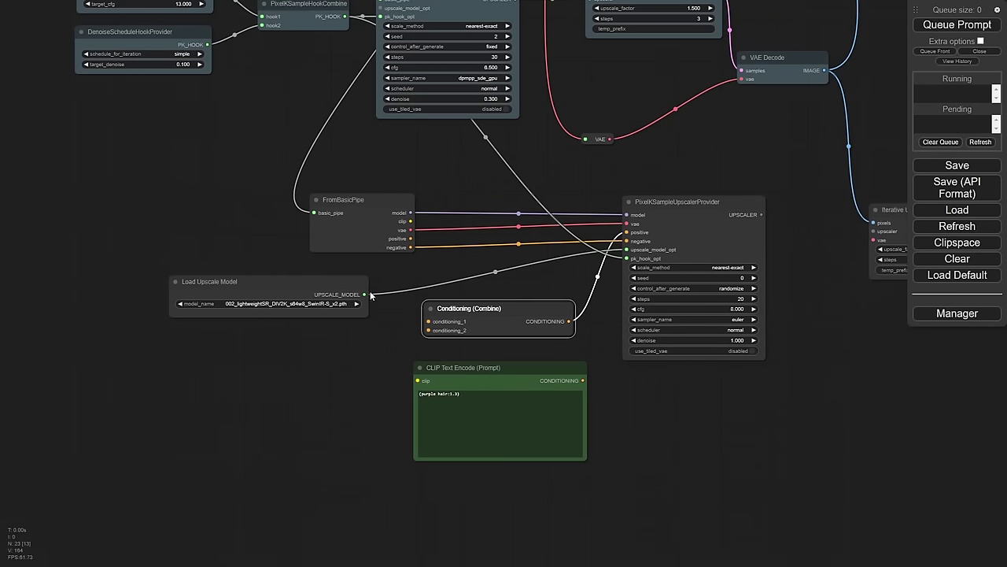
{"action": "left_click_drag", "start_coordinate": [351, 224], "coordinate": [306, 227]}
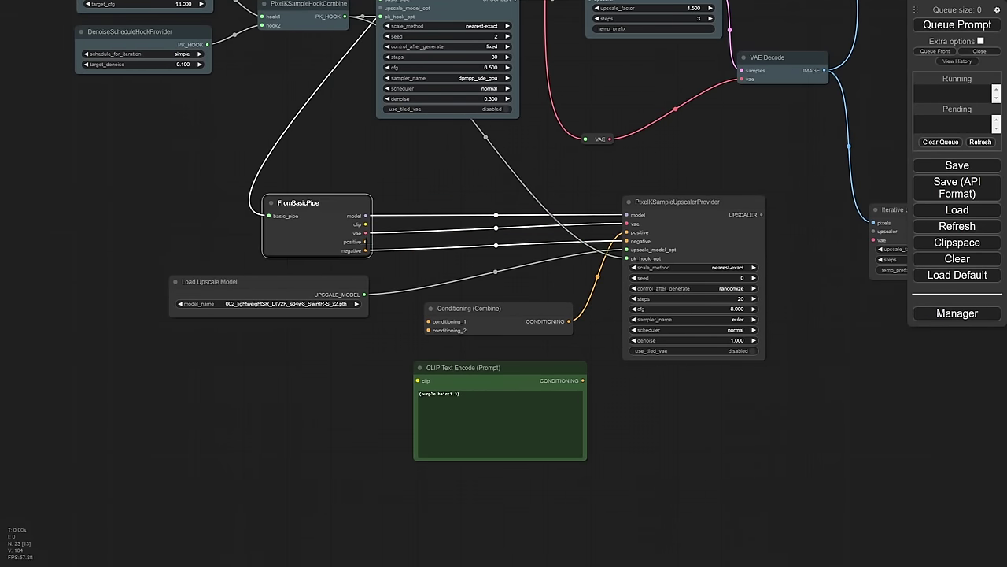
{"action": "left_click_drag", "start_coordinate": [367, 242], "coordinate": [429, 321]}
{"action": "left_click_drag", "start_coordinate": [488, 367], "coordinate": [434, 377]}
{"action": "left_click_drag", "start_coordinate": [534, 390], "coordinate": [429, 330]}
{"action": "left_click_drag", "start_coordinate": [449, 391], "coordinate": [424, 412]}
{"action": "left_click_drag", "start_coordinate": [366, 224], "coordinate": [344, 413]}
{"action": "left_click_drag", "start_coordinate": [389, 405], "coordinate": [435, 402]}
Step: Rearrange FromBasicPipe and Load Upscale Model, and collapse the Conditioning Combine node
{"action": "left_click_drag", "start_coordinate": [335, 210], "coordinate": [180, 207]}
{"action": "left_click_drag", "start_coordinate": [285, 281], "coordinate": [366, 162]}
{"action": "left_click_drag", "start_coordinate": [463, 310], "coordinate": [548, 302]}
{"action": "left_click", "coordinate": [456, 285]}
{"action": "left_click_drag", "start_coordinate": [497, 402], "coordinate": [353, 400]}
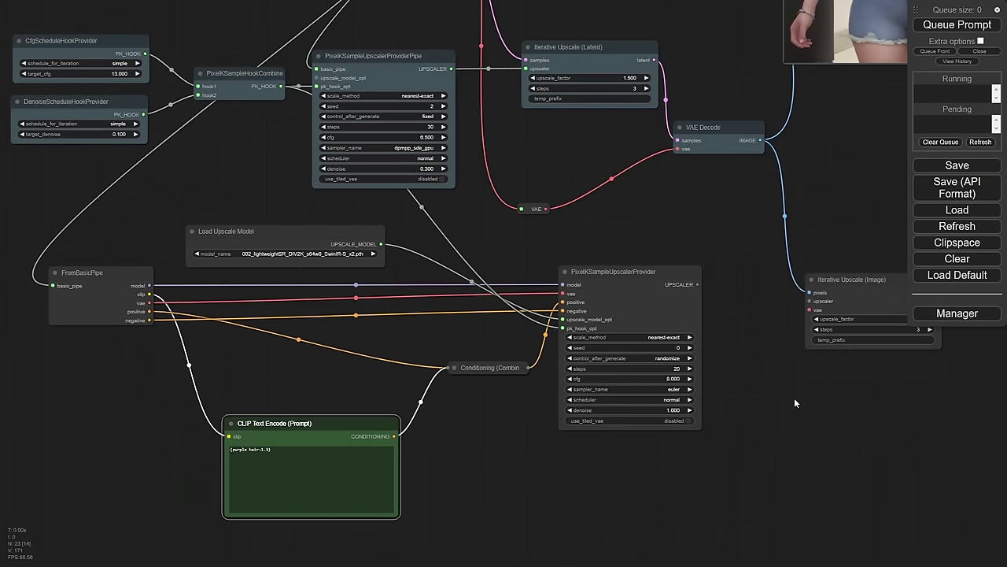
Step: Give the second upscaler provider 40 steps, the dpmpp_sde_gpu sampler and a fixed seed
{"action": "left_click_drag", "start_coordinate": [772, 398], "coordinate": [604, 417]}
{"action": "scroll", "coordinate": [604, 417], "scroll_direction": "down", "scroll_amount": 1}
{"action": "left_click", "coordinate": [490, 392]}
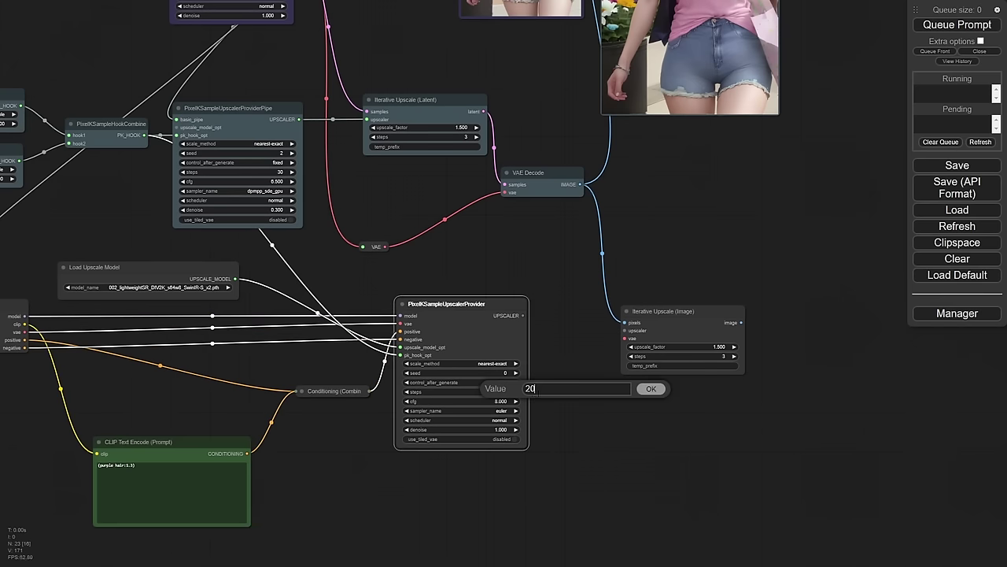
{"action": "type", "text": "40"}
{"action": "key", "text": "Return"}
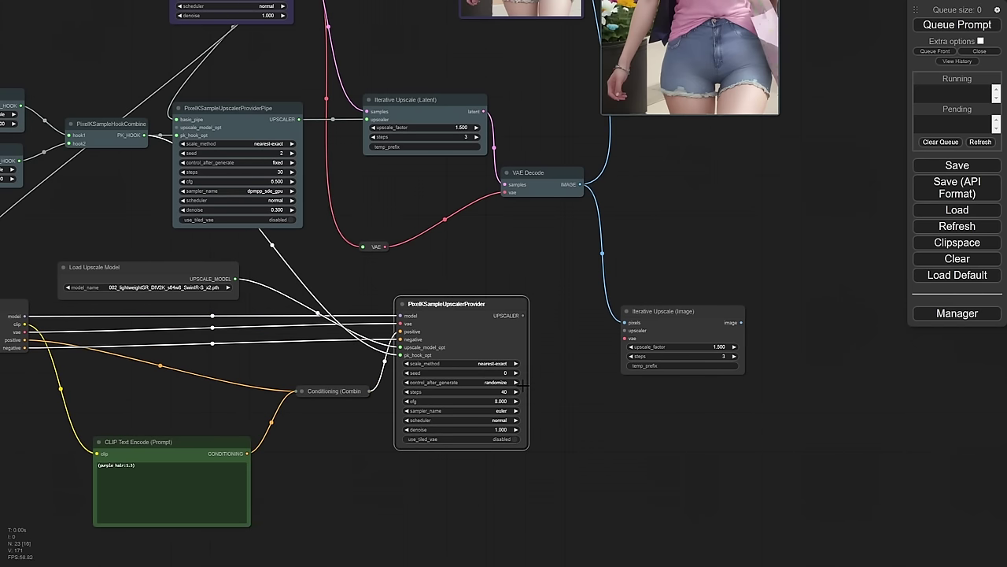
{"action": "left_click", "coordinate": [500, 410]}
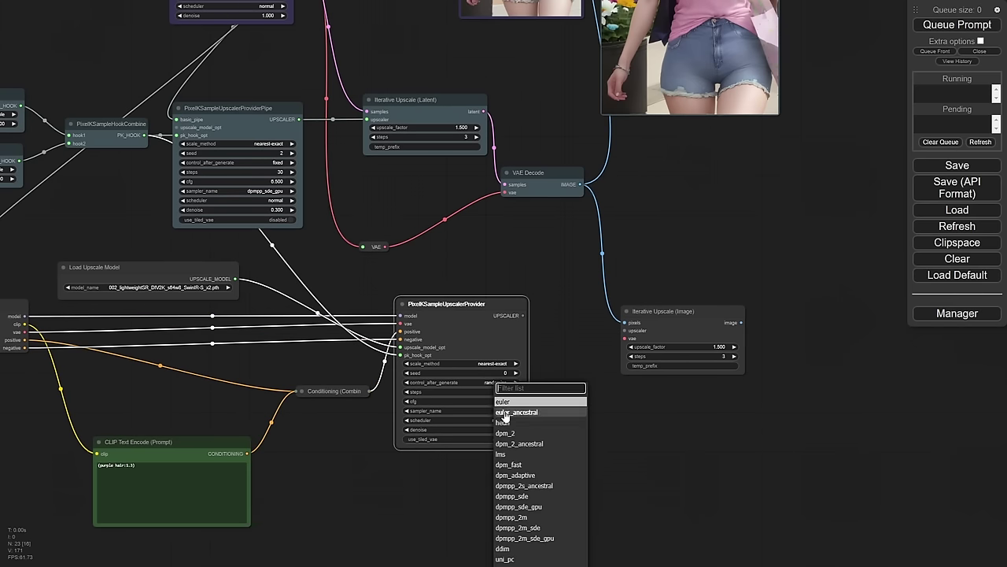
{"action": "left_click", "coordinate": [545, 507]}
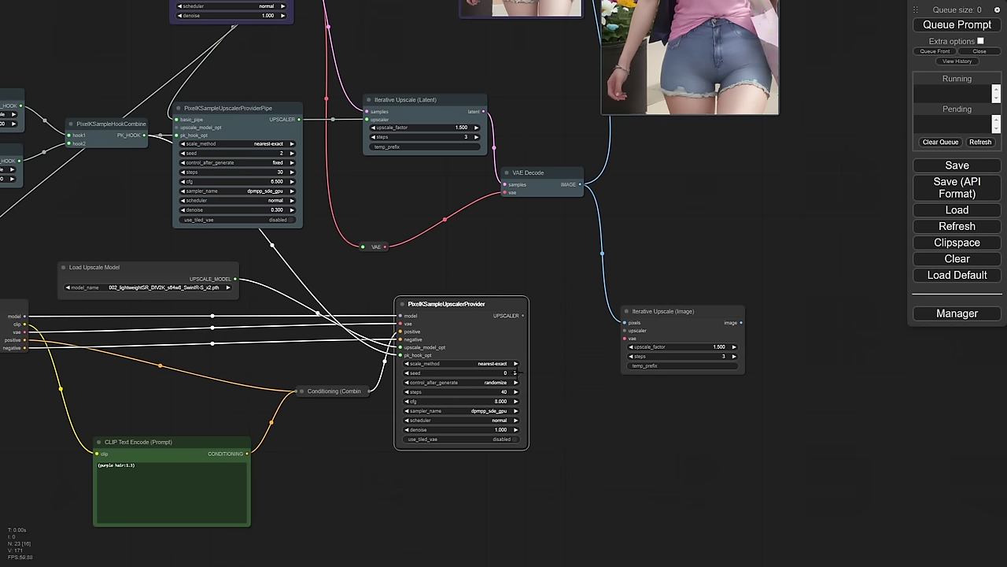
{"action": "left_click", "coordinate": [498, 383]}
{"action": "left_click", "coordinate": [502, 384]}
Step: Connect the provider's UPSCALER and the VAE to Iterative Upscale (Image) and pull out its image output
{"action": "left_click_drag", "start_coordinate": [571, 369], "coordinate": [464, 390]}
{"action": "left_click_drag", "start_coordinate": [541, 330], "coordinate": [543, 317]}
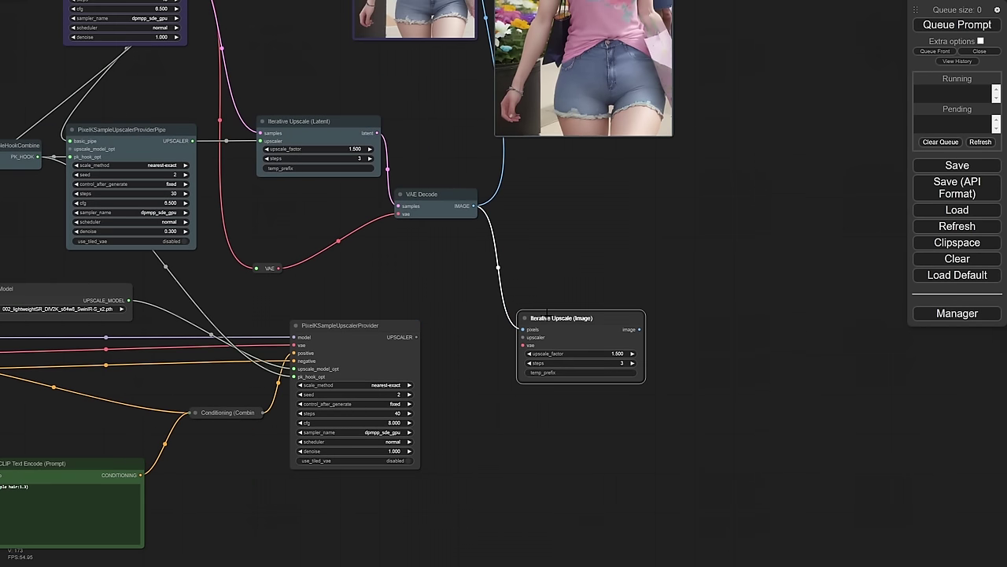
{"action": "left_click_drag", "start_coordinate": [411, 337], "coordinate": [522, 338]}
{"action": "left_click_drag", "start_coordinate": [278, 268], "coordinate": [522, 346]}
{"action": "left_click_drag", "start_coordinate": [655, 337], "coordinate": [554, 370]}
{"action": "left_click_drag", "start_coordinate": [488, 365], "coordinate": [549, 322]}
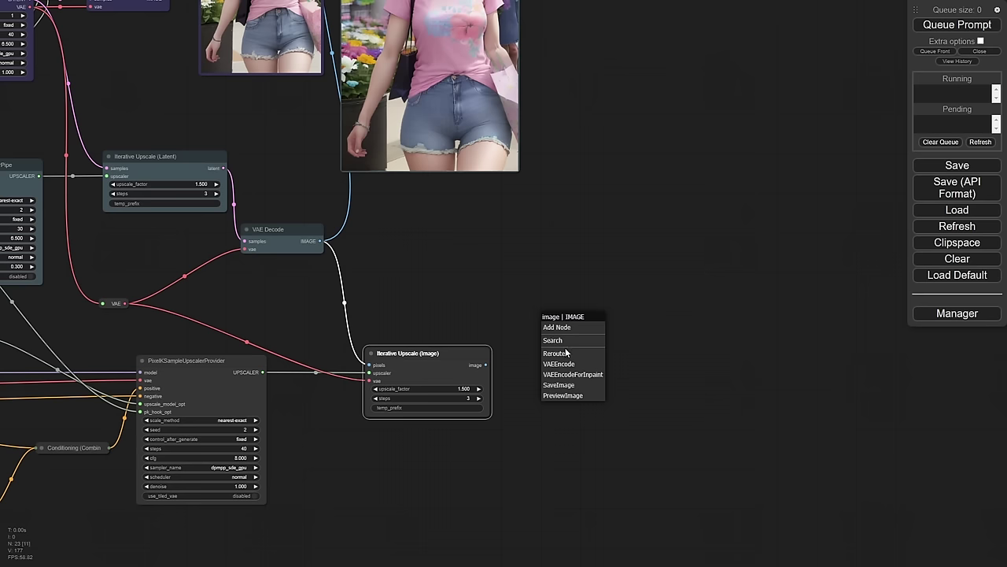
Step: Add a Save Image node for the upscaled image and place it beside the preview images
{"action": "left_click", "coordinate": [565, 385]}
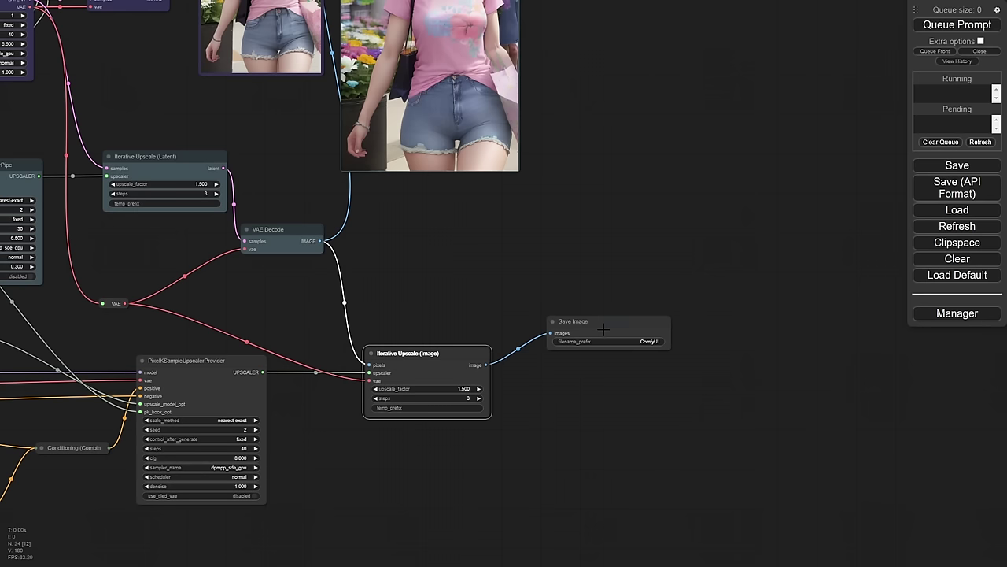
{"action": "left_click_drag", "start_coordinate": [603, 329], "coordinate": [636, 96]}
{"action": "left_click_drag", "start_coordinate": [666, 266], "coordinate": [697, 418]}
{"action": "left_click_drag", "start_coordinate": [663, 177], "coordinate": [642, 2]}
{"action": "left_click_drag", "start_coordinate": [677, 353], "coordinate": [785, 193]}
Step: Pan and zoom out to check the layout of the prompt and preview nodes
{"action": "left_click_drag", "start_coordinate": [319, 272], "coordinate": [407, 303]}
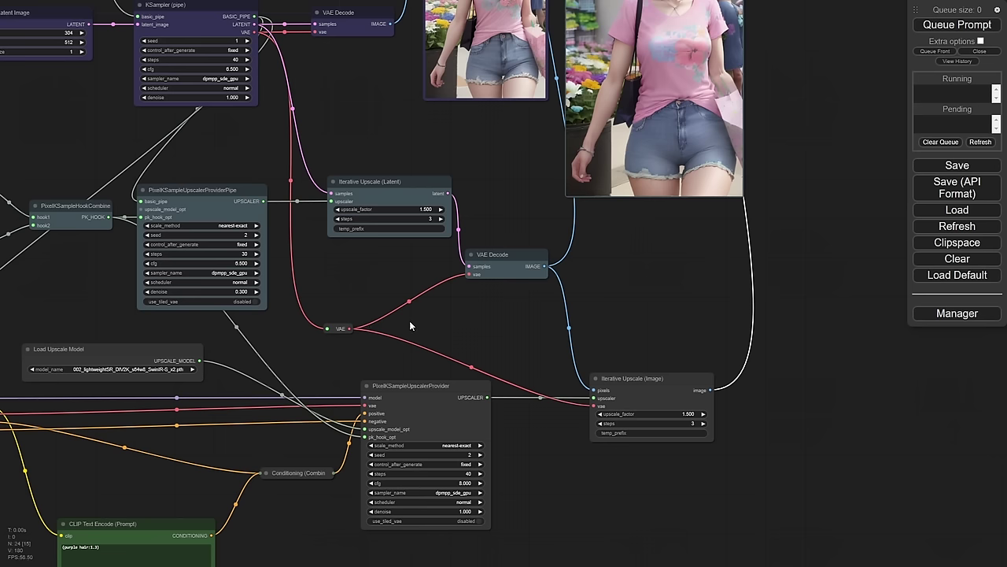
{"action": "left_click_drag", "start_coordinate": [359, 369], "coordinate": [553, 307]}
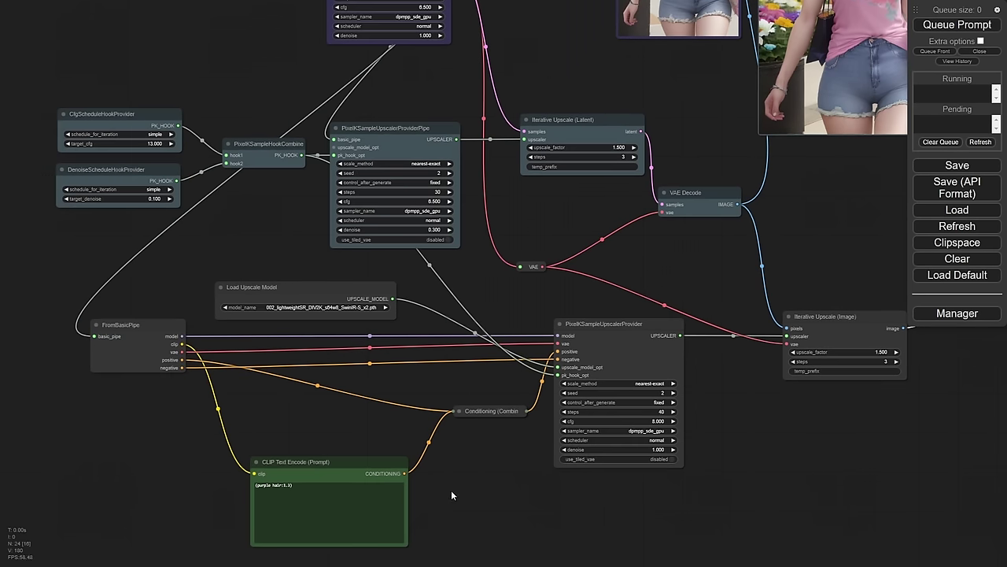
{"action": "scroll", "coordinate": [487, 462], "scroll_direction": "down", "scroll_amount": 2}
{"action": "left_click_drag", "start_coordinate": [626, 336], "coordinate": [559, 442]}
{"action": "left_click_drag", "start_coordinate": [576, 279], "coordinate": [594, 295]}
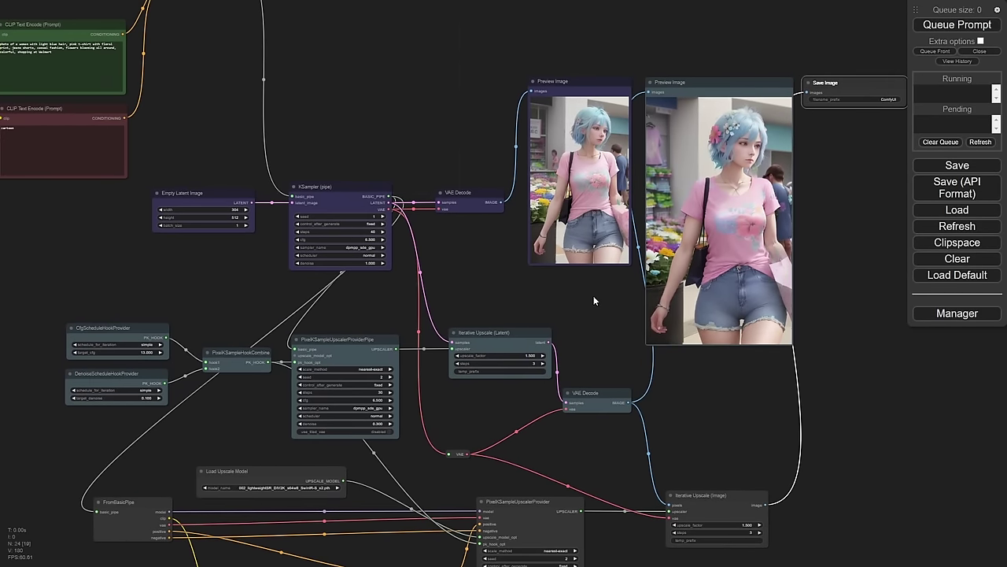
{"action": "scroll", "coordinate": [529, 261], "scroll_direction": "down", "scroll_amount": 1}
{"action": "scroll", "coordinate": [529, 261], "scroll_direction": "down", "scroll_amount": 1}
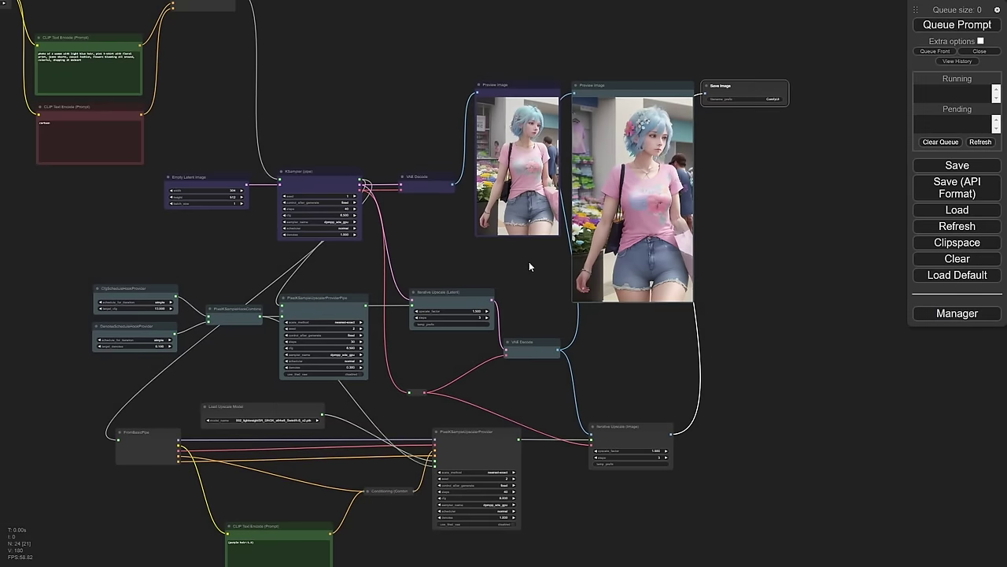
{"action": "left_click_drag", "start_coordinate": [529, 262], "coordinate": [562, 234]}
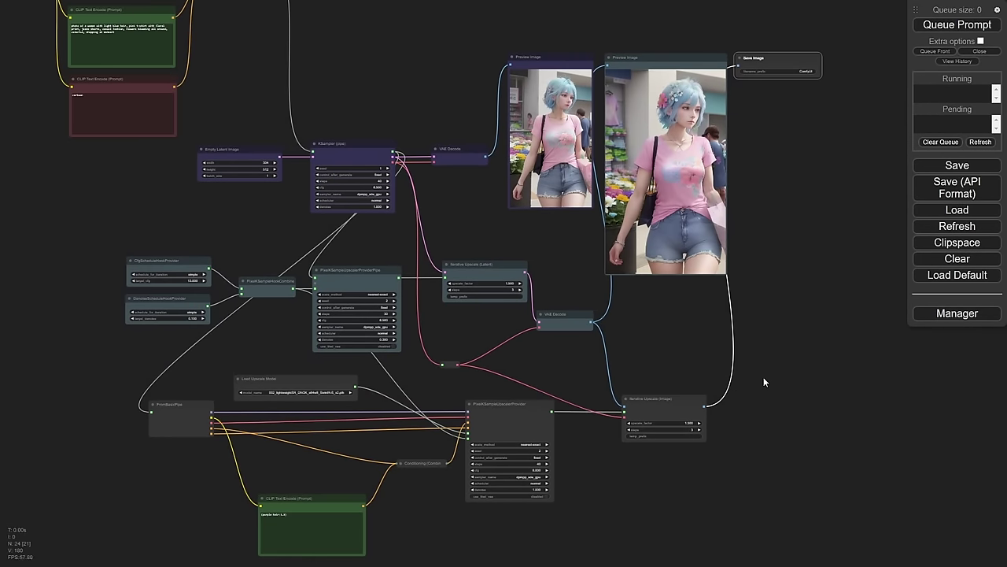
Step: Colour the selected image-upscale branch nodes yellow
{"action": "left_click_drag", "start_coordinate": [762, 377], "coordinate": [164, 453]}
{"action": "left_click_drag", "start_coordinate": [771, 390], "coordinate": [175, 466]}
{"action": "right_click", "coordinate": [513, 425]}
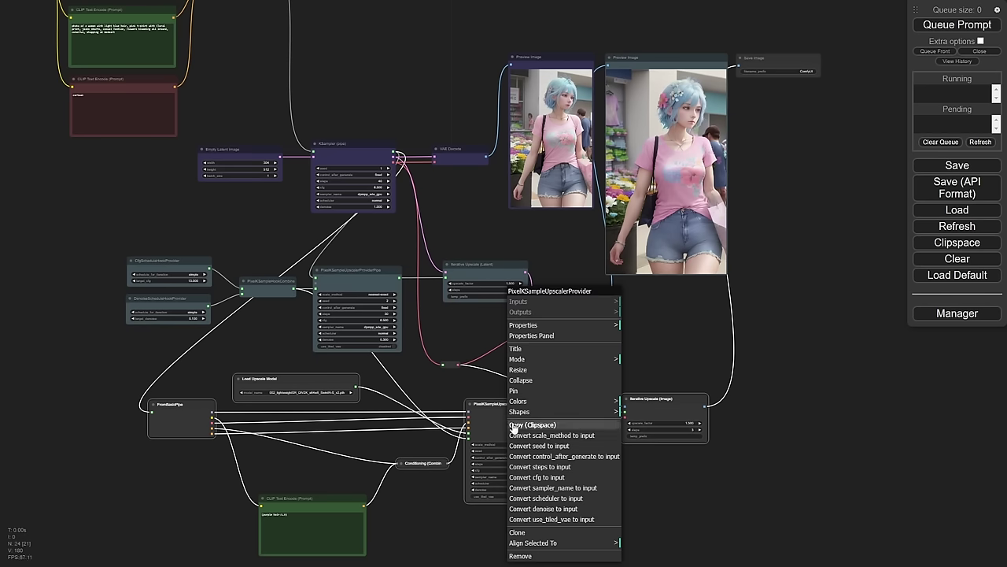
{"action": "mouse_move", "coordinate": [525, 401]}
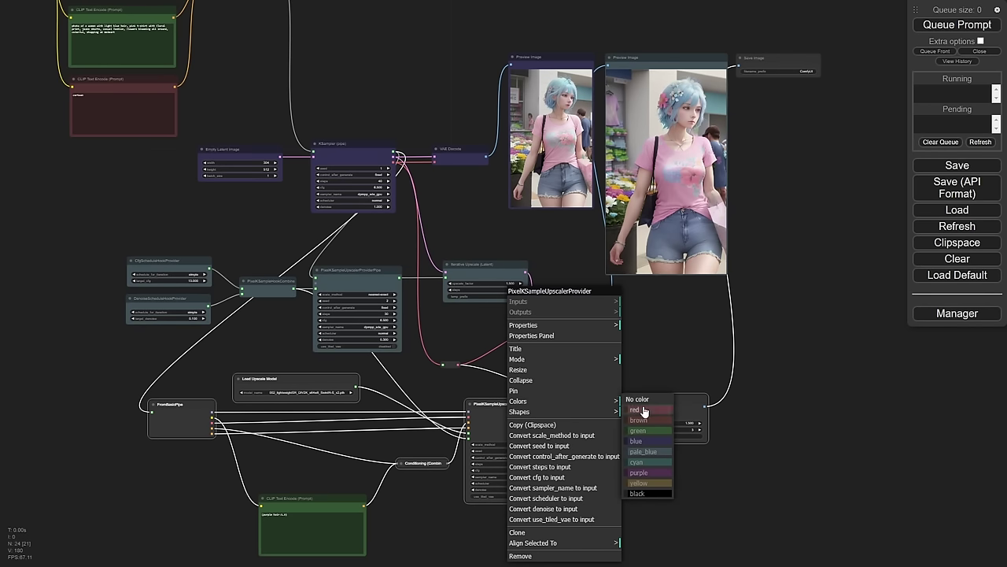
{"action": "left_click", "coordinate": [652, 469]}
Step: Colour the Save Image node yellow to match the branch
{"action": "left_click_drag", "start_coordinate": [780, 357], "coordinate": [714, 436]}
{"action": "right_click", "coordinate": [707, 142]}
{"action": "left_click", "coordinate": [744, 242]}
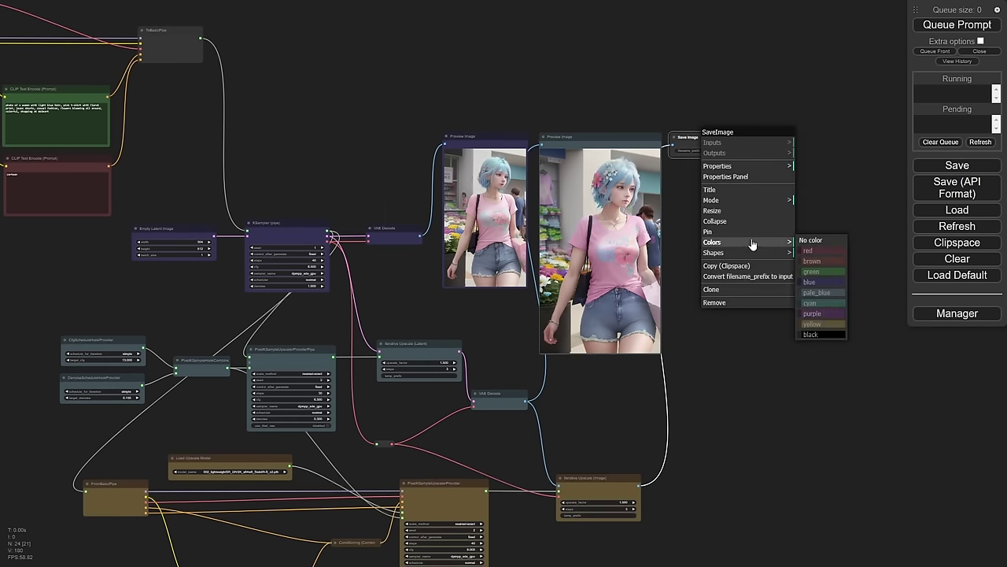
{"action": "left_click", "coordinate": [825, 325]}
{"action": "left_click_drag", "start_coordinate": [780, 345], "coordinate": [799, 319]}
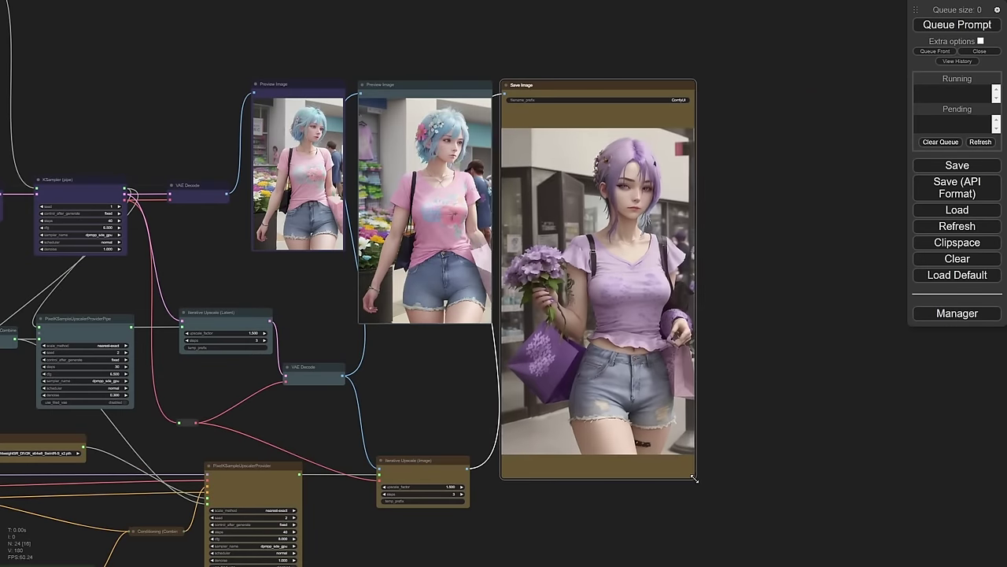
{"action": "left_click_drag", "start_coordinate": [699, 479], "coordinate": [704, 444]}
{"action": "left_click_drag", "start_coordinate": [561, 474], "coordinate": [679, 390]}
{"action": "scroll", "coordinate": [550, 336], "scroll_direction": "up", "scroll_amount": 2}
{"action": "left_click_drag", "start_coordinate": [529, 367], "coordinate": [533, 354]}
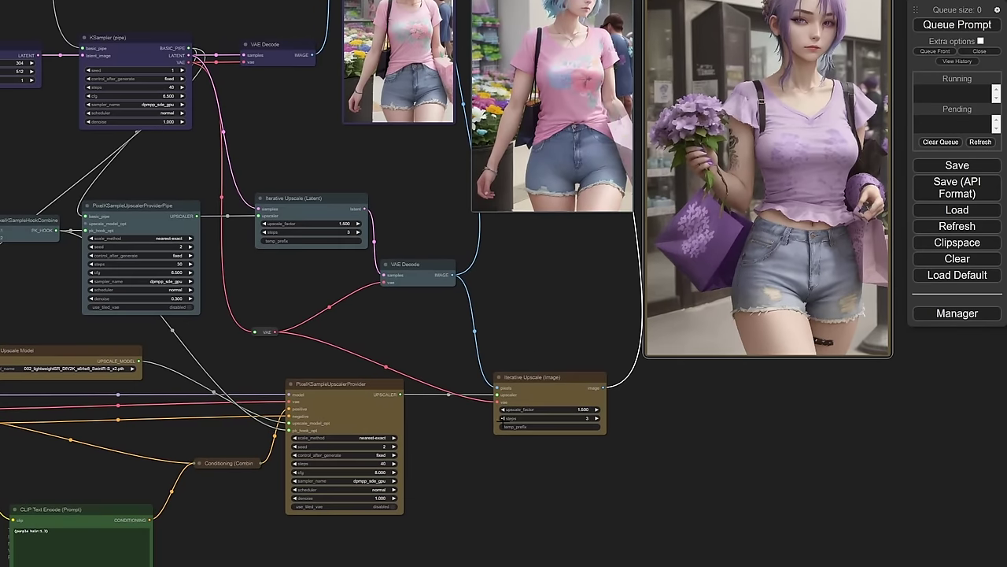
{"action": "left_click_drag", "start_coordinate": [451, 486], "coordinate": [584, 406]}
{"action": "scroll", "coordinate": [481, 437], "scroll_direction": "up", "scroll_amount": 5}
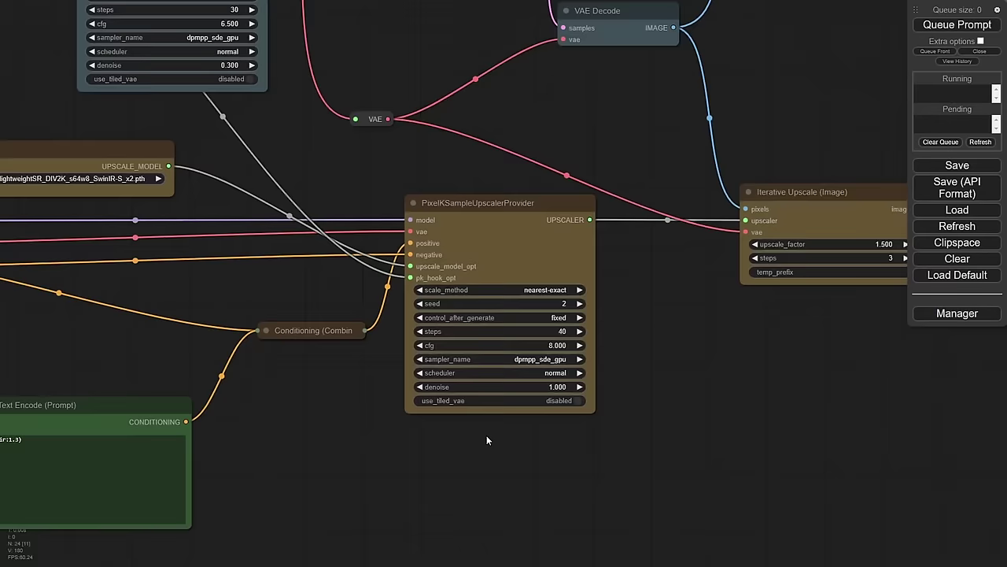
{"action": "scroll", "coordinate": [378, 407], "scroll_direction": "left", "scroll_amount": 3}
{"action": "scroll", "coordinate": [411, 415], "scroll_direction": "up", "scroll_amount": 3}
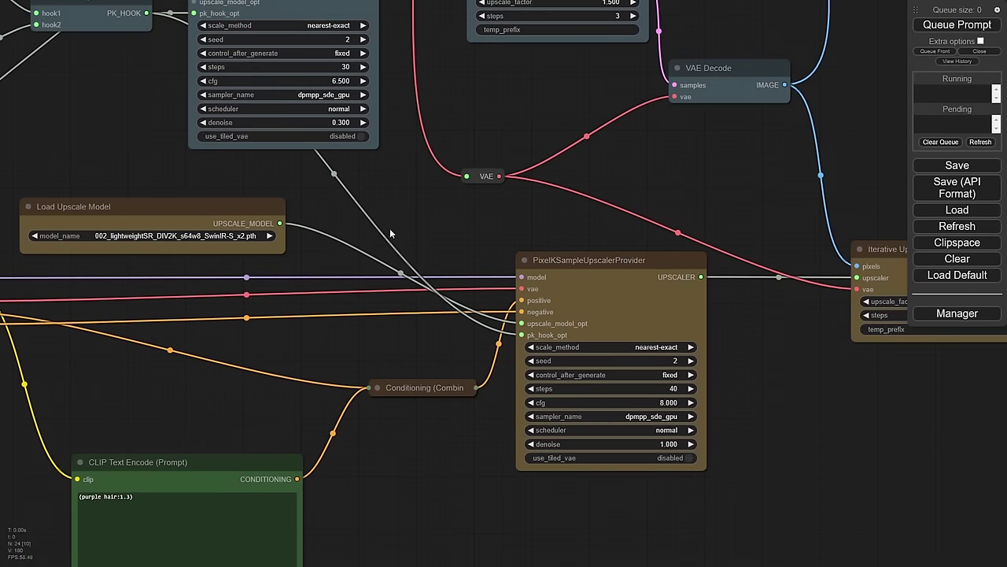
{"action": "scroll", "coordinate": [363, 218], "scroll_direction": "left", "scroll_amount": 5}
{"action": "scroll", "coordinate": [363, 218], "scroll_direction": "up", "scroll_amount": 3}
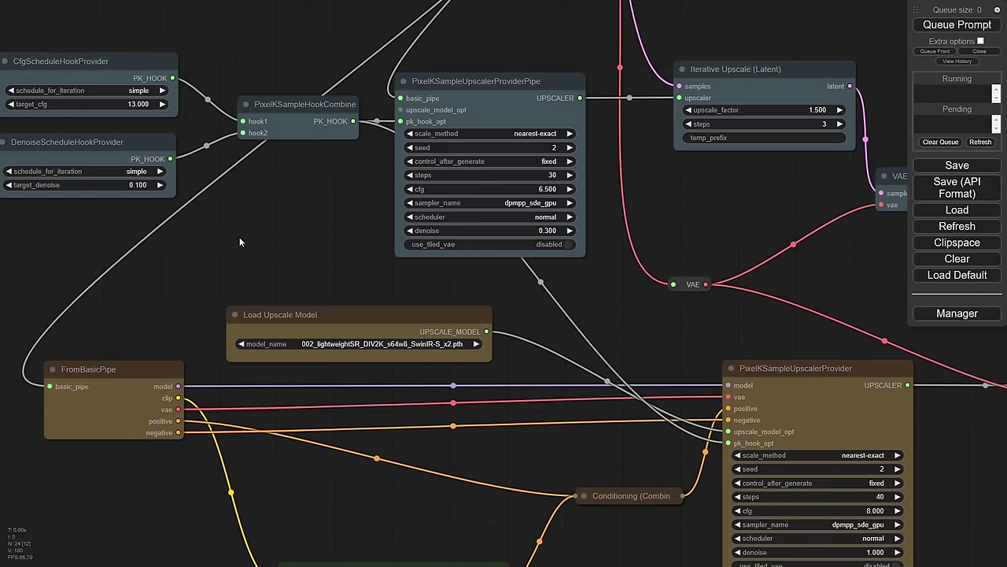
{"action": "scroll", "coordinate": [646, 330], "scroll_direction": "right", "scroll_amount": 8}
{"action": "scroll", "coordinate": [646, 330], "scroll_direction": "down", "scroll_amount": 3}
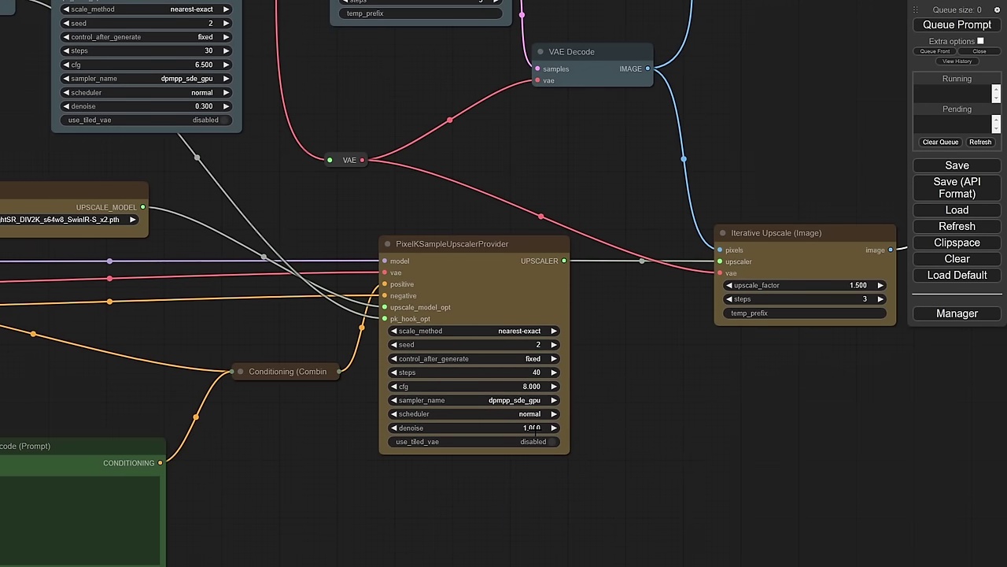
Step: Set the image upscaler's denoise to 0.3
{"action": "left_click", "coordinate": [532, 427]}
{"action": "type", "text": "0.3"}
{"action": "key", "text": "Return"}
Step: Queue the workflow to render a new purple-hair image
{"action": "scroll", "coordinate": [774, 120], "scroll_direction": "down", "scroll_amount": 3}
{"action": "scroll", "coordinate": [512, 310], "scroll_direction": "up", "scroll_amount": 5}
{"action": "left_click_drag", "start_coordinate": [513, 310], "coordinate": [485, 373]}
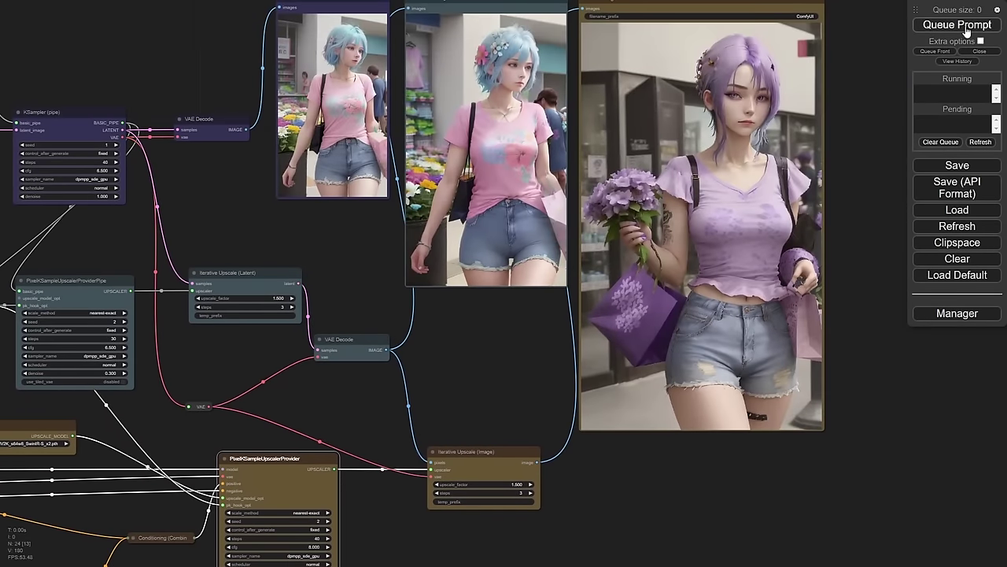
{"action": "left_click", "coordinate": [966, 26]}
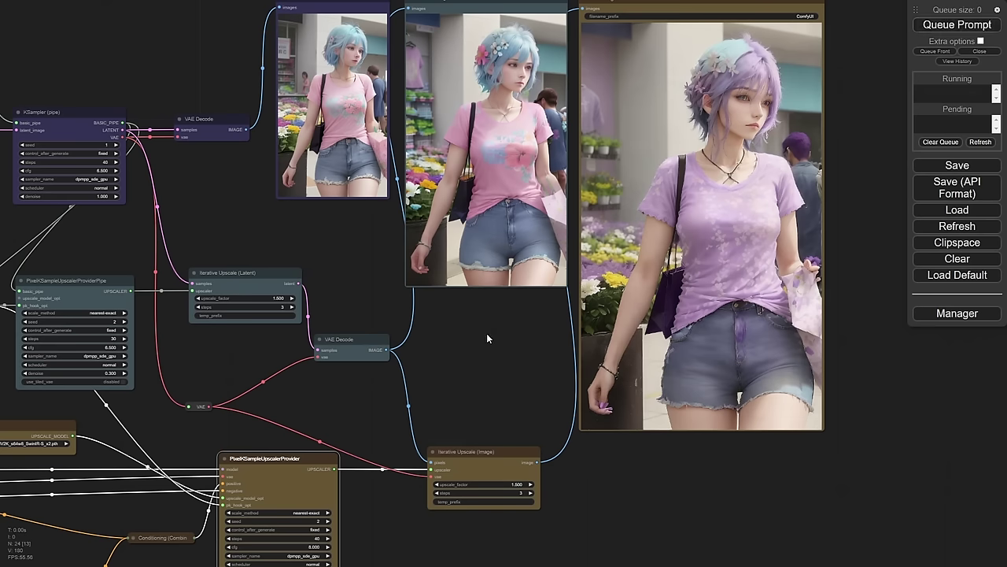
{"action": "left_click_drag", "start_coordinate": [488, 338], "coordinate": [520, 340]}
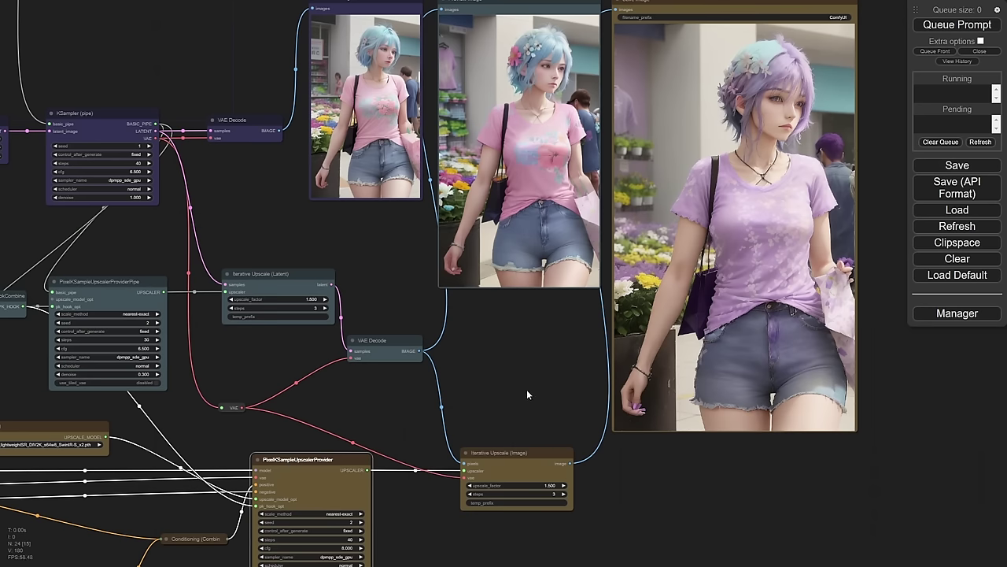
Step: Raise the base KSampler (pipe) seed from 1 to 2
{"action": "left_click_drag", "start_coordinate": [501, 387], "coordinate": [583, 378]}
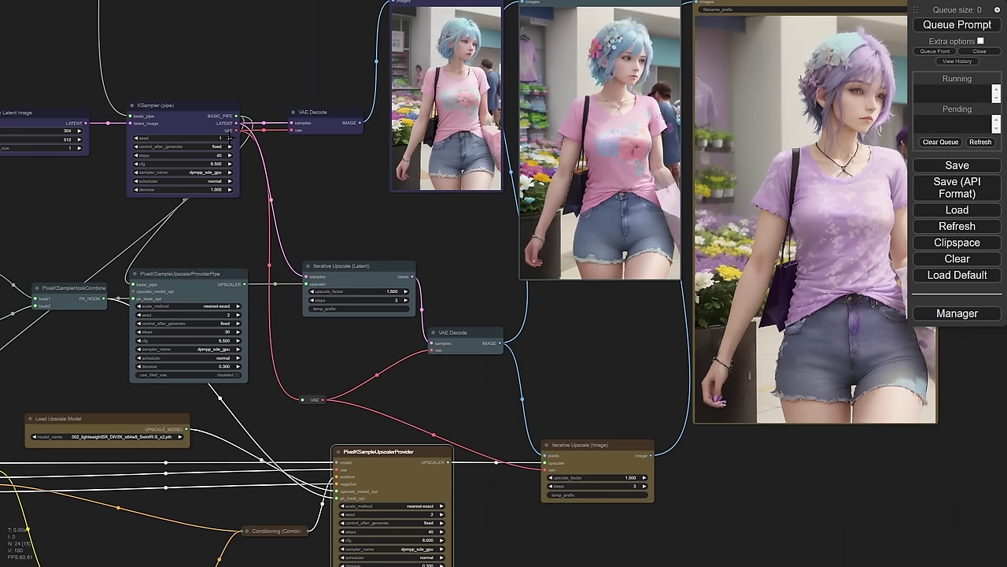
{"action": "left_click", "coordinate": [229, 137]}
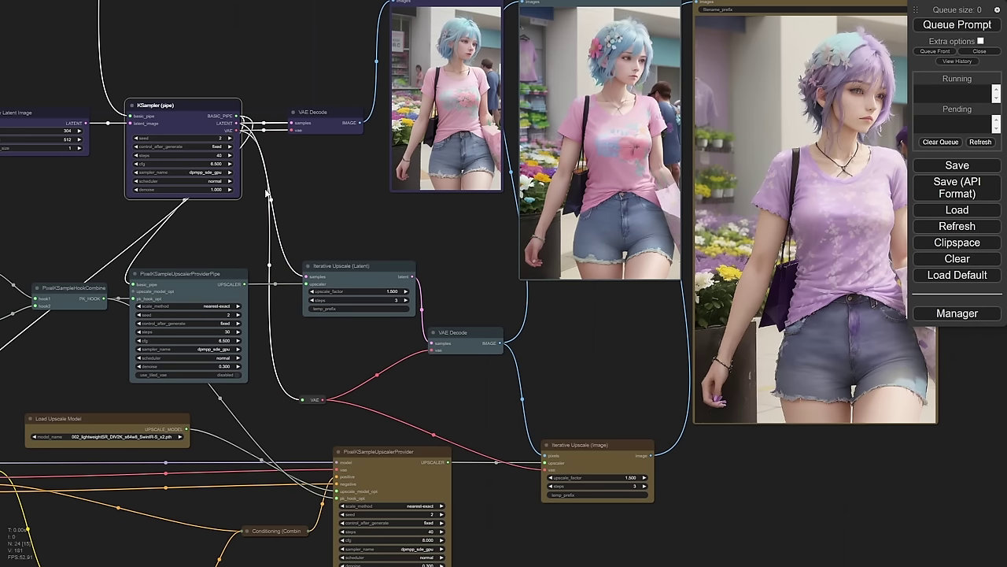
{"action": "left_click_drag", "start_coordinate": [340, 191], "coordinate": [524, 337]}
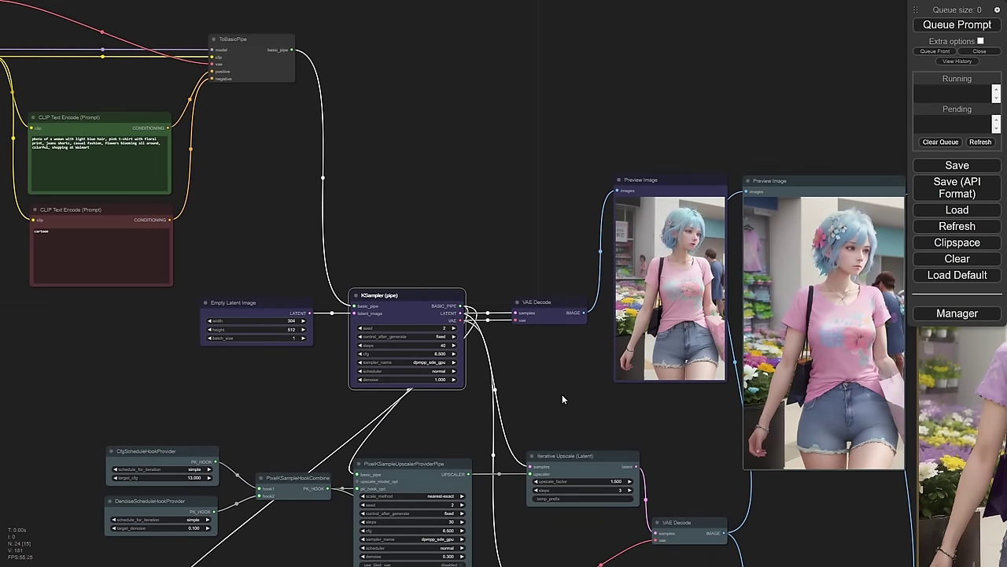
{"action": "left_click_drag", "start_coordinate": [562, 400], "coordinate": [468, 241]}
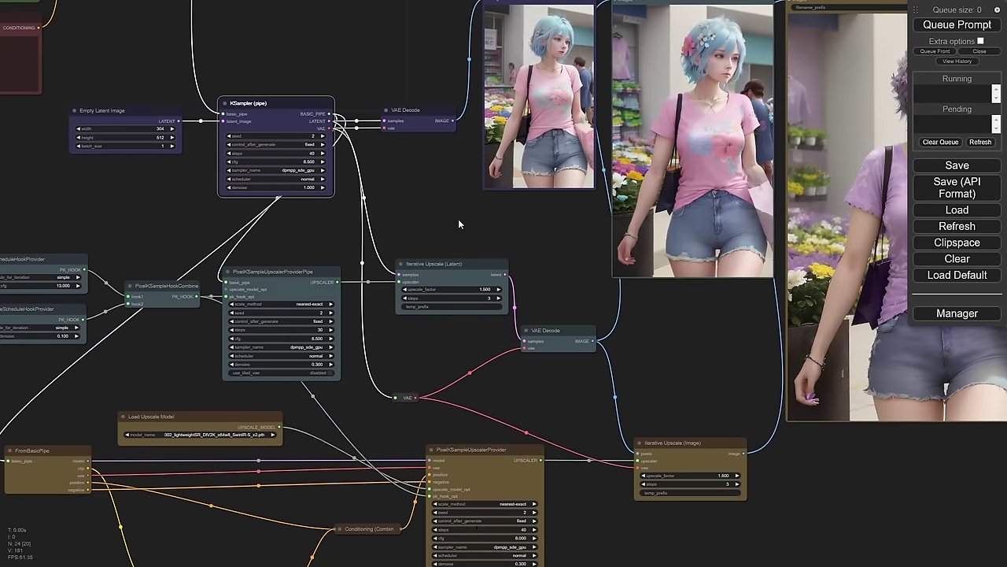
{"action": "left_click_drag", "start_coordinate": [458, 220], "coordinate": [320, 216]}
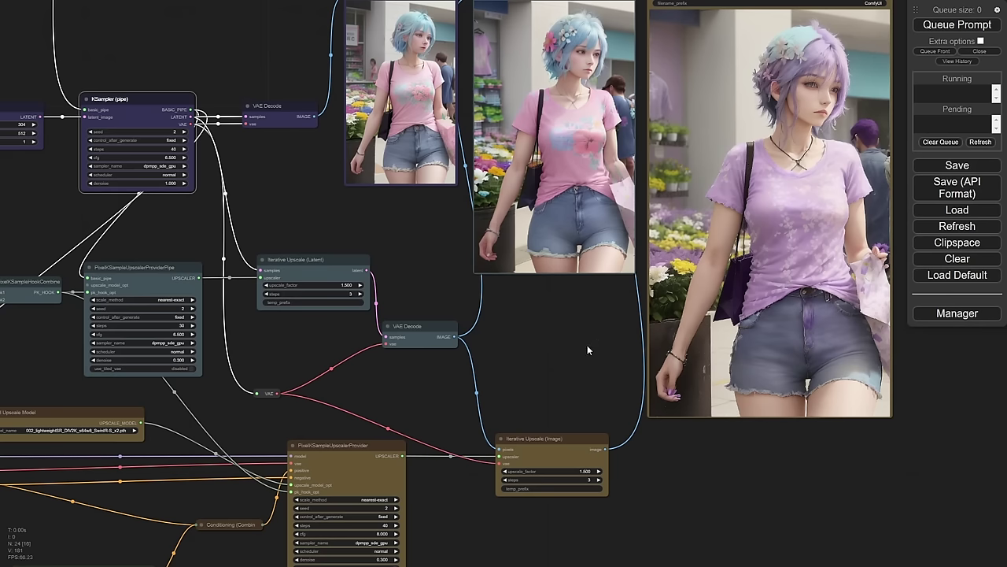
Step: Link Load Upscale Model's UPSCALE_MODEL output to the pipe provider's upscale_model_opt input
{"action": "scroll", "coordinate": [598, 355], "scroll_direction": "down", "scroll_amount": 5}
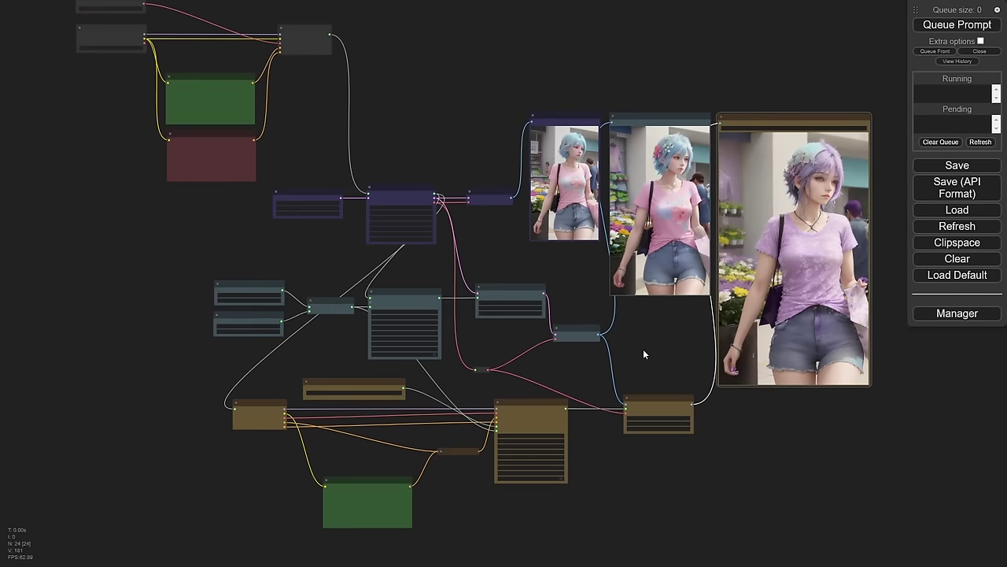
{"action": "scroll", "coordinate": [567, 192], "scroll_direction": "up", "scroll_amount": 5}
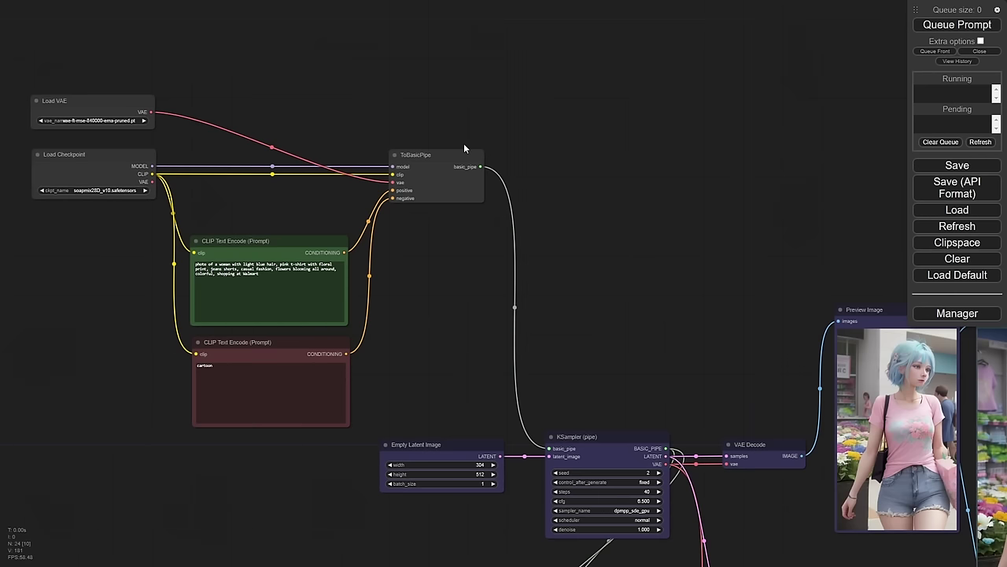
{"action": "left_click_drag", "start_coordinate": [633, 378], "coordinate": [578, 265]}
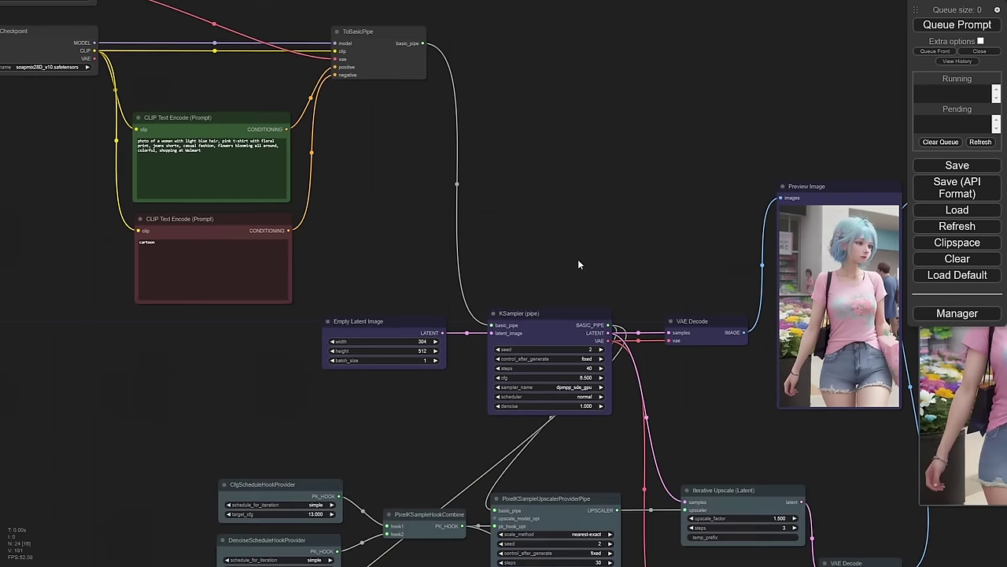
{"action": "scroll", "coordinate": [614, 309], "scroll_direction": "up", "scroll_amount": 3}
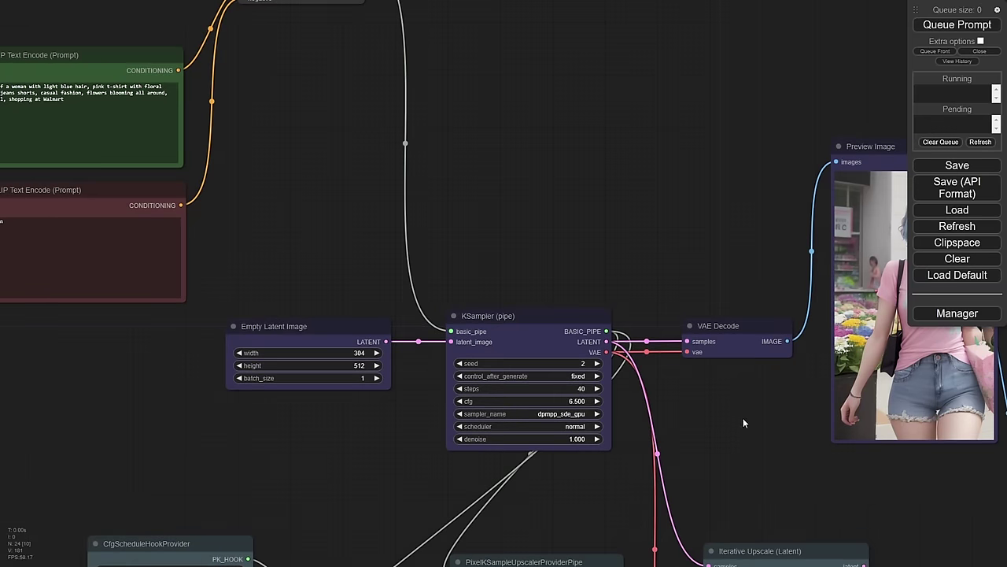
{"action": "left_click_drag", "start_coordinate": [749, 418], "coordinate": [737, 183]}
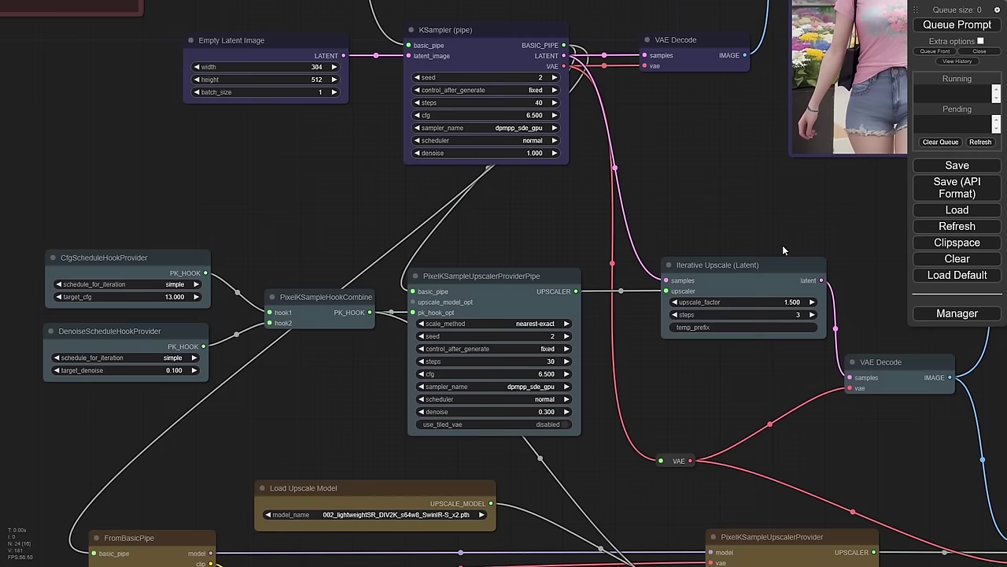
{"action": "left_click_drag", "start_coordinate": [782, 239], "coordinate": [692, 218]}
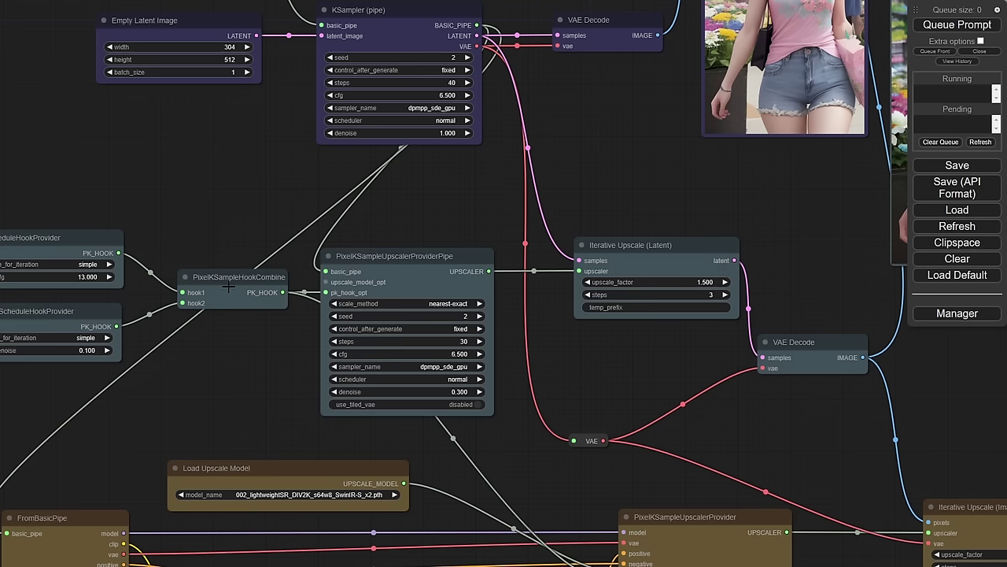
{"action": "left_click_drag", "start_coordinate": [224, 329], "coordinate": [302, 314]}
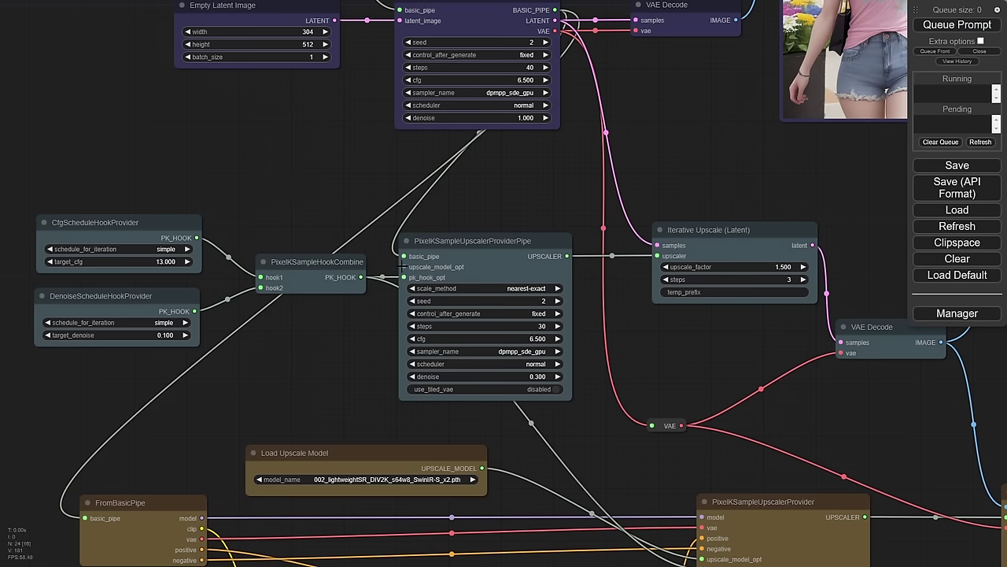
{"action": "left_click_drag", "start_coordinate": [334, 351], "coordinate": [342, 207]}
{"action": "left_click_drag", "start_coordinate": [391, 310], "coordinate": [192, 275]}
{"action": "left_click_drag", "start_coordinate": [295, 292], "coordinate": [412, 123]}
{"action": "left_click_drag", "start_coordinate": [677, 332], "coordinate": [510, 207]}
Step: Move FromBasicPipe further right and reposition the purple hair prompt node
{"action": "scroll", "coordinate": [510, 207], "scroll_direction": "down", "scroll_amount": 1}
{"action": "scroll", "coordinate": [510, 207], "scroll_direction": "down", "scroll_amount": 1}
{"action": "left_click_drag", "start_coordinate": [98, 235], "coordinate": [238, 224]}
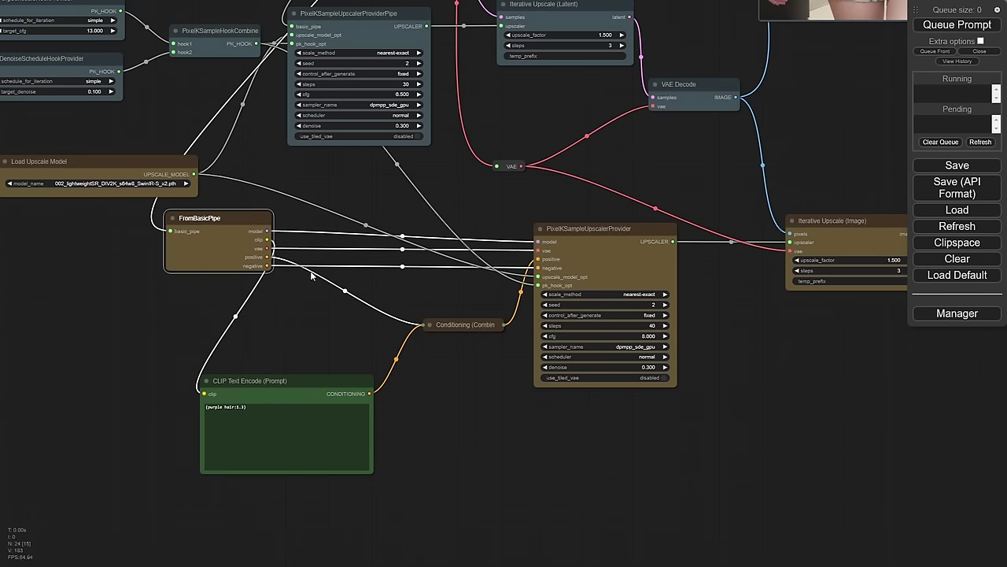
{"action": "left_click_drag", "start_coordinate": [327, 380], "coordinate": [392, 372]}
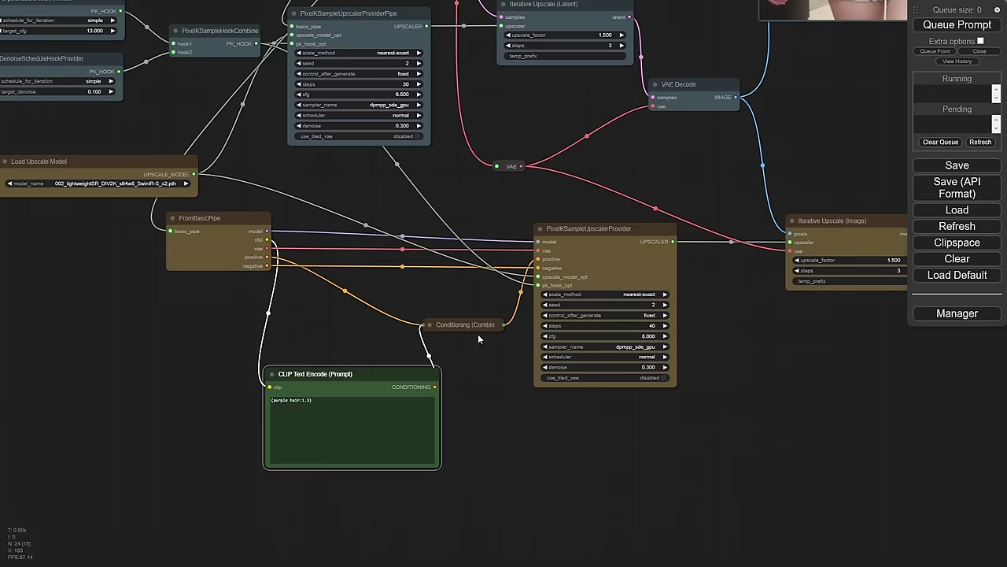
{"action": "left_click_drag", "start_coordinate": [477, 324], "coordinate": [246, 372]}
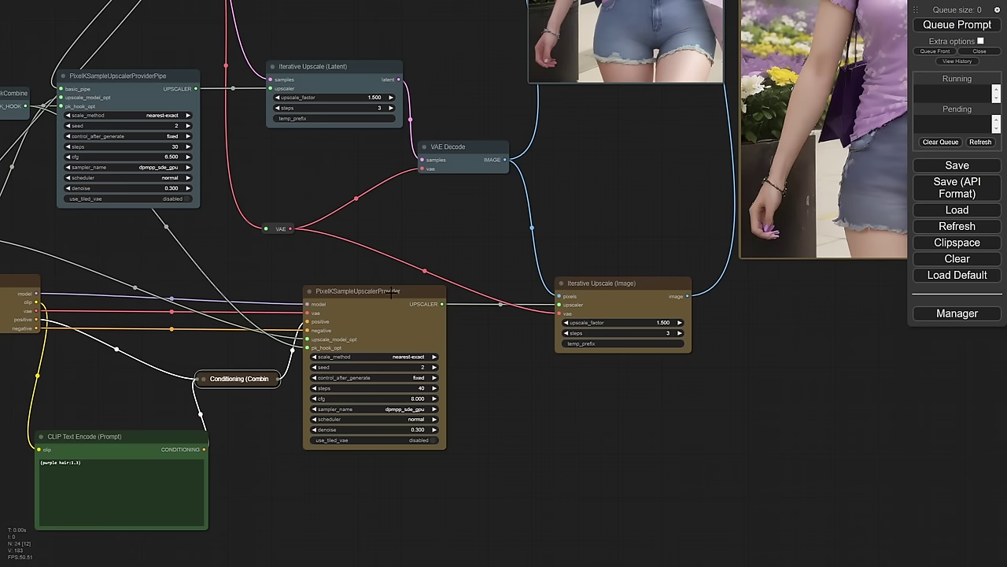
{"action": "left_click_drag", "start_coordinate": [196, 88], "coordinate": [461, 251]}
{"action": "left_click", "coordinate": [128, 383]}
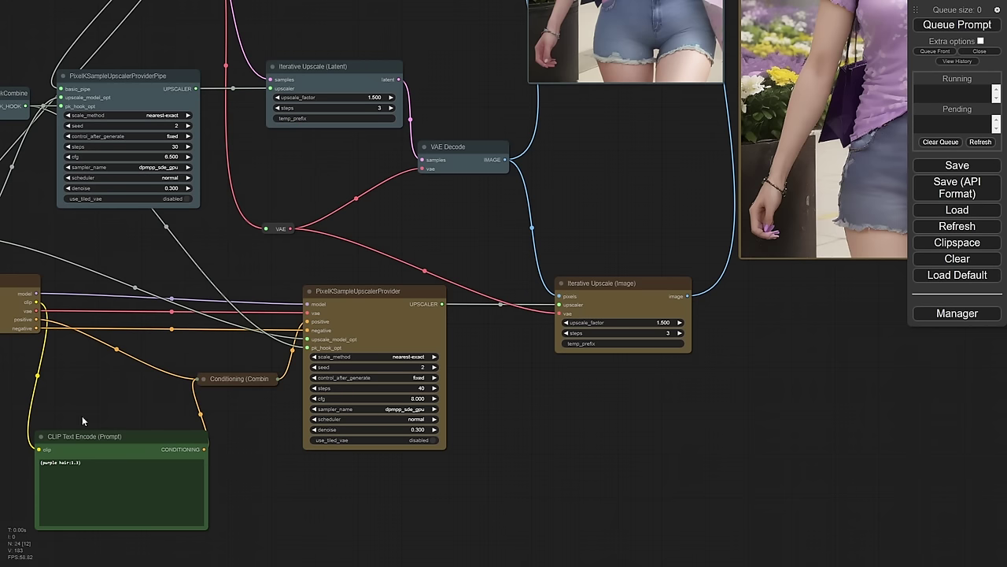
Step: Zoom out to view the whole workflow with its image previews
{"action": "left_click_drag", "start_coordinate": [550, 365], "coordinate": [348, 456]}
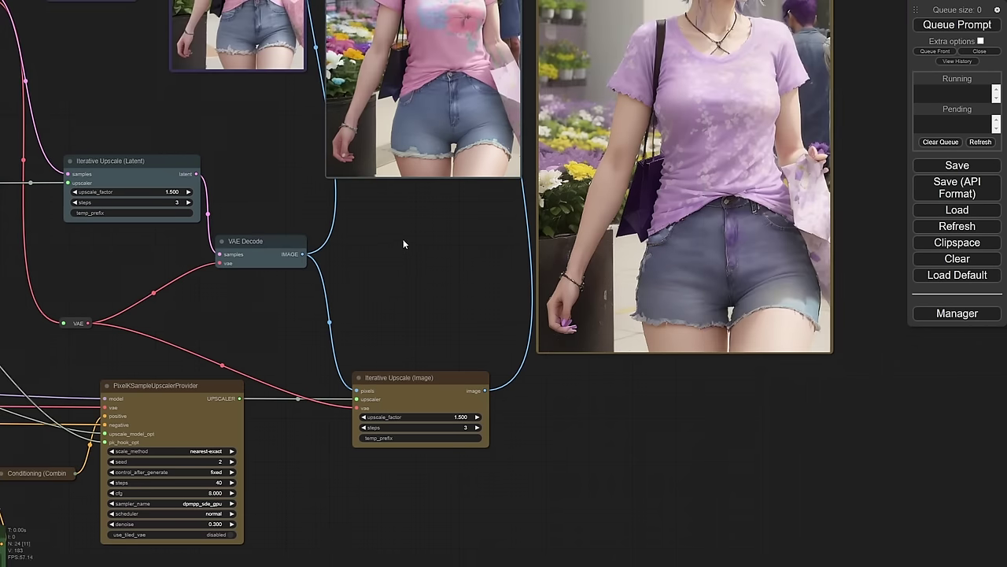
{"action": "scroll", "coordinate": [543, 315], "scroll_direction": "down", "scroll_amount": 3}
{"action": "scroll", "coordinate": [566, 311], "scroll_direction": "down", "scroll_amount": 3}
{"action": "scroll", "coordinate": [313, 234], "scroll_direction": "down", "scroll_amount": 1}
{"action": "mouse_move", "coordinate": [313, 233]}
{"action": "left_mouse_down"}
{"action": "mouse_move", "coordinate": [391, 293]}
{"action": "mouse_move", "coordinate": [400, 288]}
{"action": "left_mouse_up"}
{"action": "scroll", "coordinate": [392, 286], "scroll_direction": "down", "scroll_amount": 1}
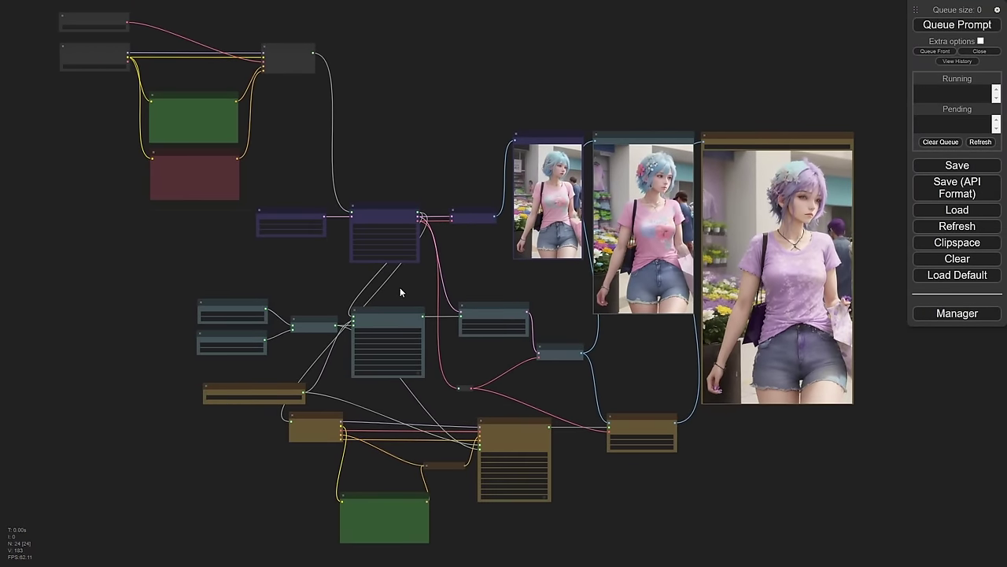